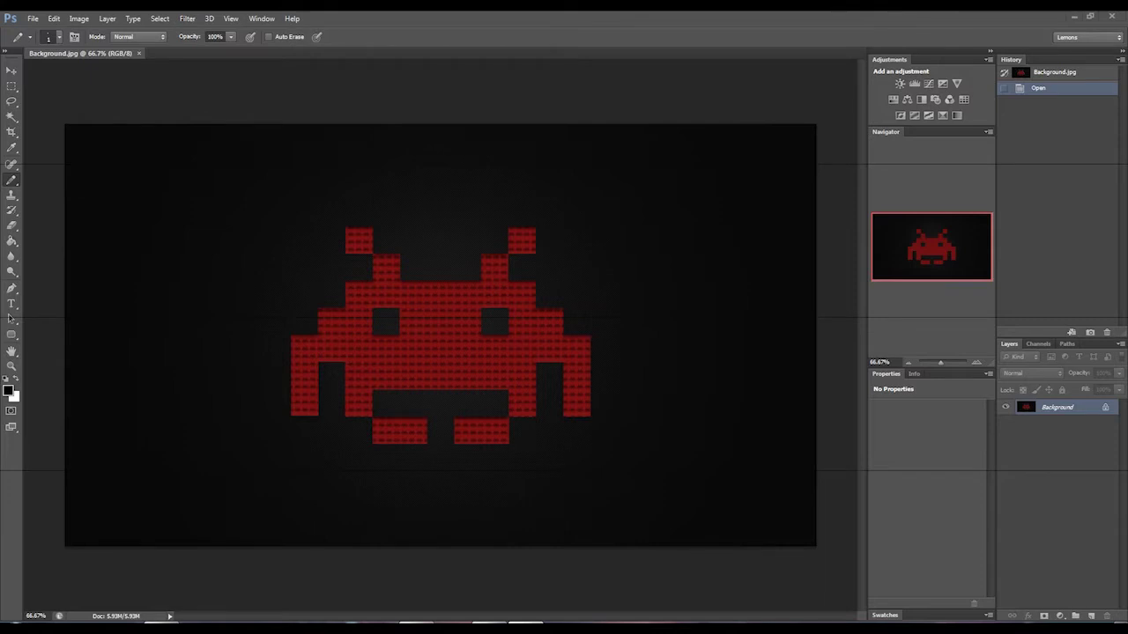
# - Zoom in and out on the reference invader image to inspect it
pyautogui.click(976, 361)
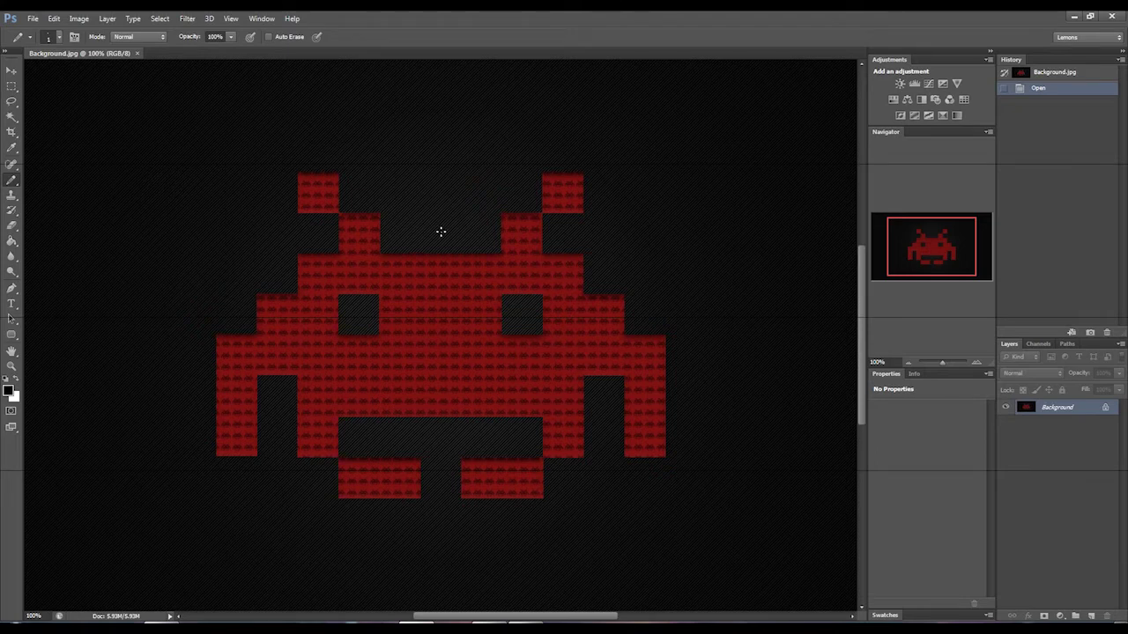
pyautogui.click(908, 362)
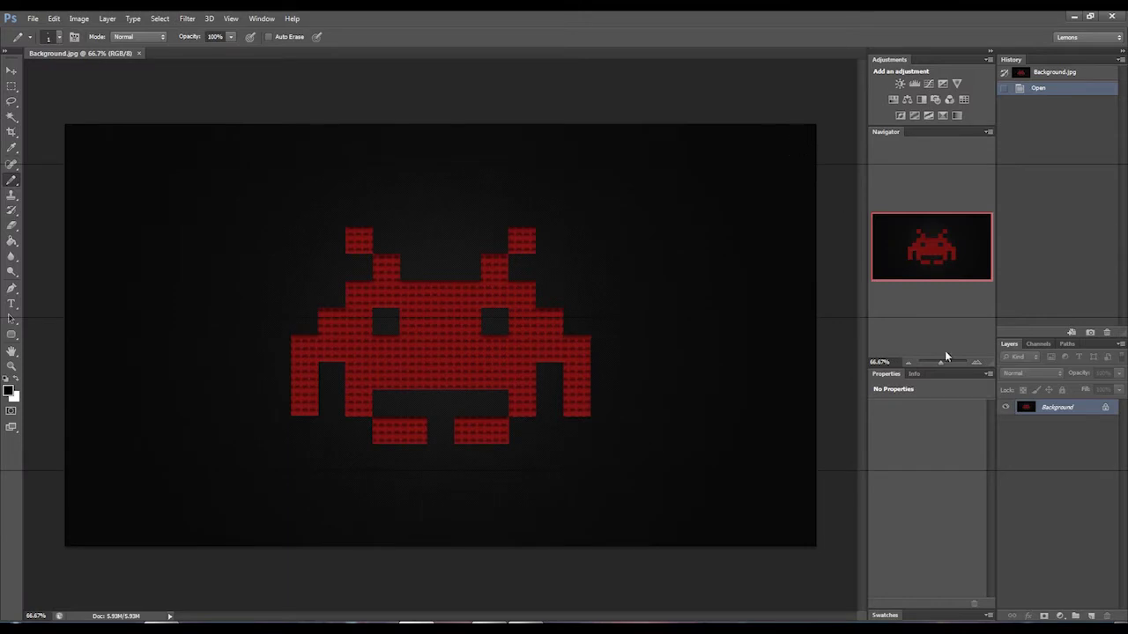
pyautogui.moveTo(945, 356)
pyautogui.mouseDown()
pyautogui.moveTo(978, 362)
pyautogui.moveTo(930, 363)
pyautogui.mouseUp()
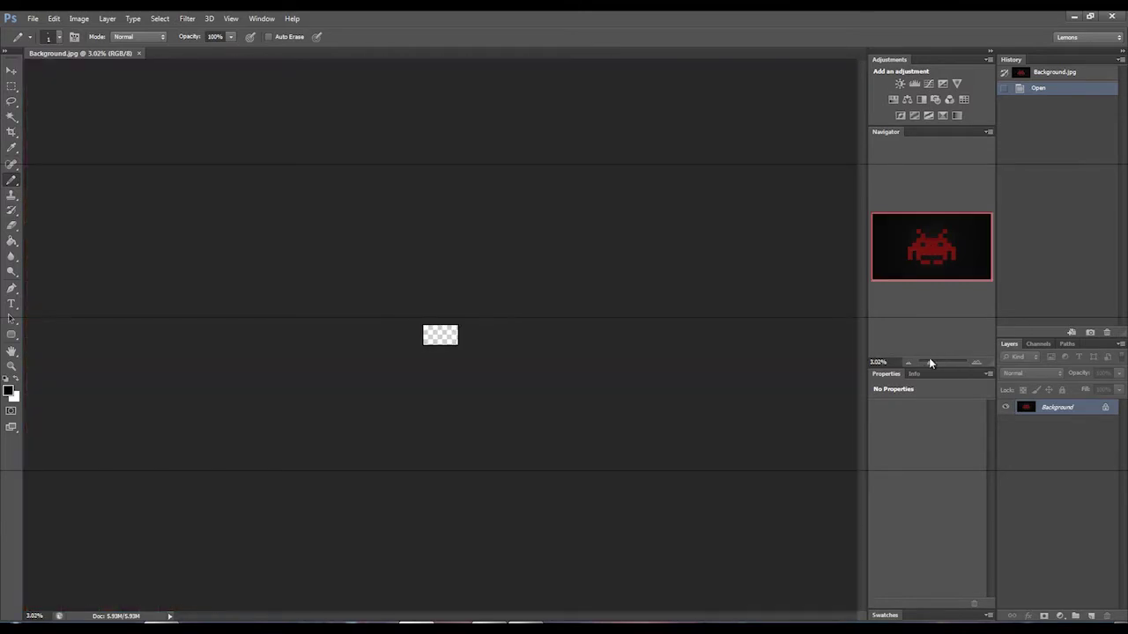
pyautogui.click(976, 362)
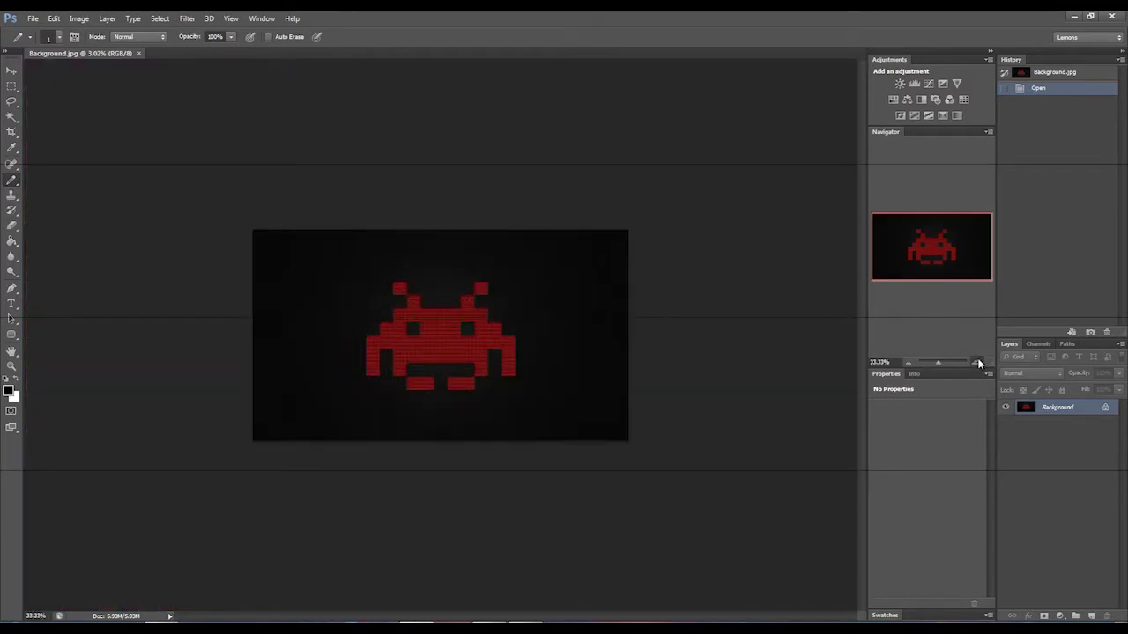
pyautogui.click(977, 362)
pyautogui.click(977, 362)
pyautogui.click(977, 362)
pyautogui.click(977, 362)
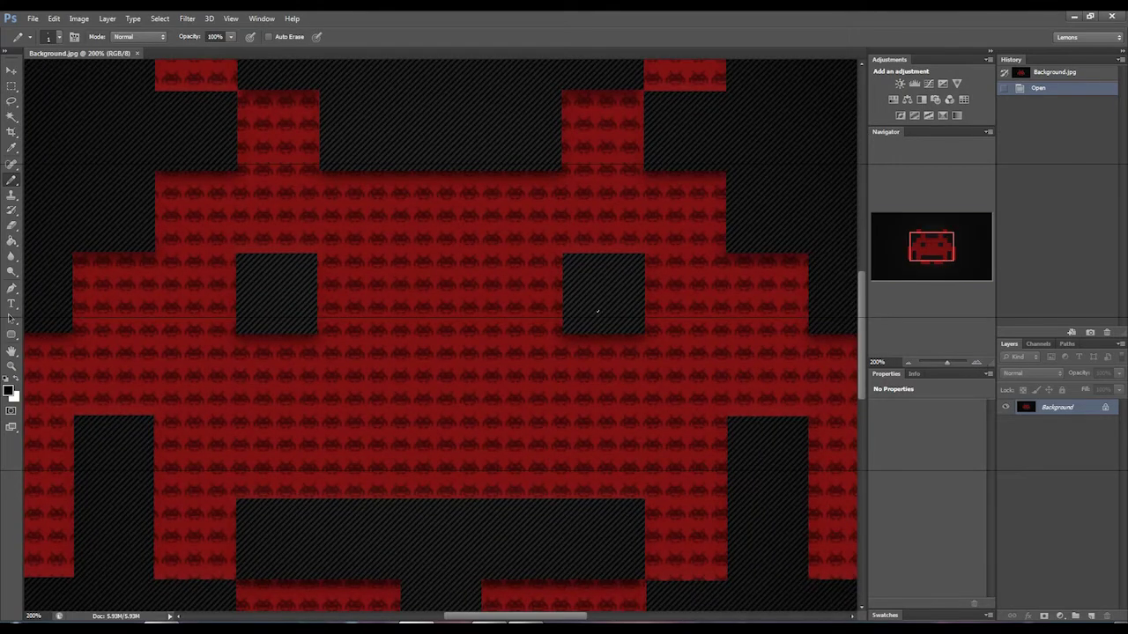
pyautogui.click(908, 363)
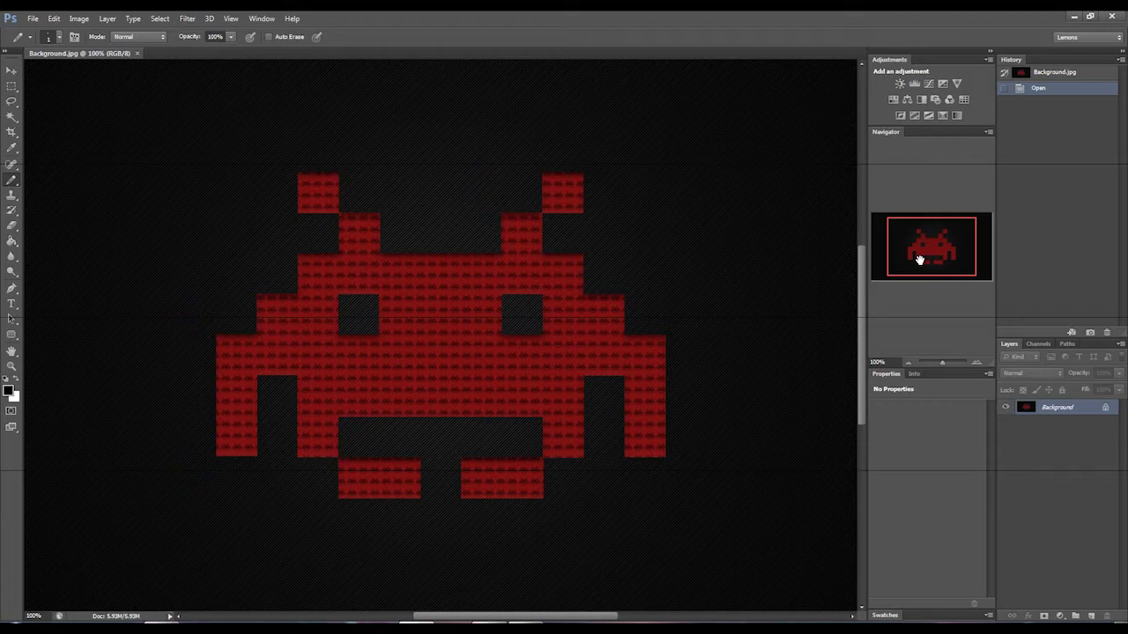
pyautogui.click(909, 362)
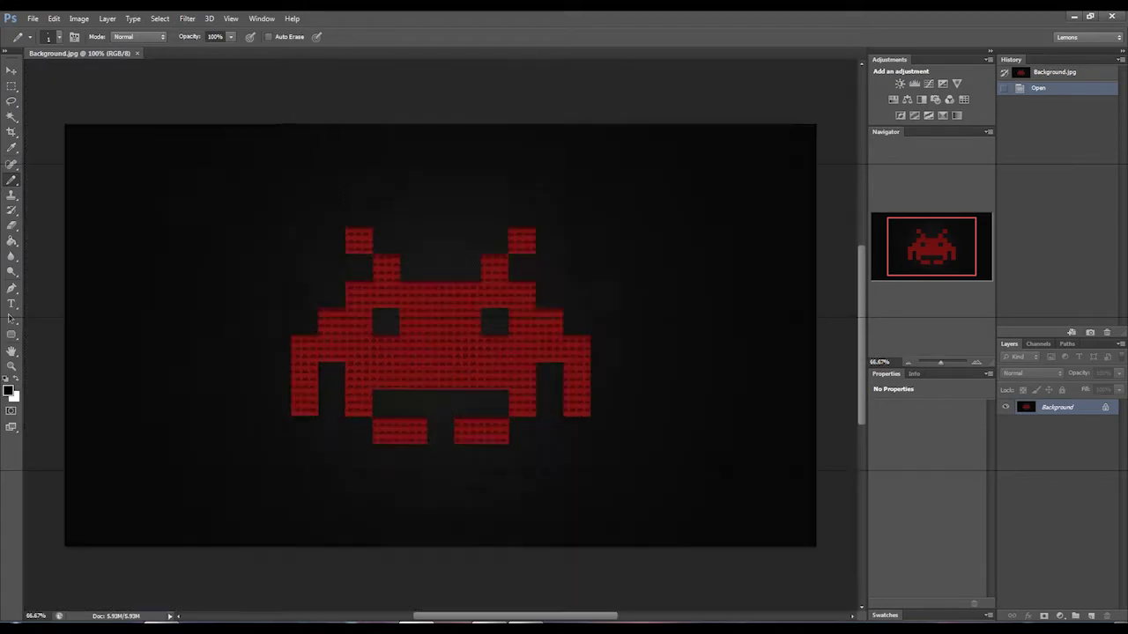
# - Create a new 20 × 20 pixel document and view it at 3200%
pyautogui.click(33, 18)
pyautogui.click(47, 33)
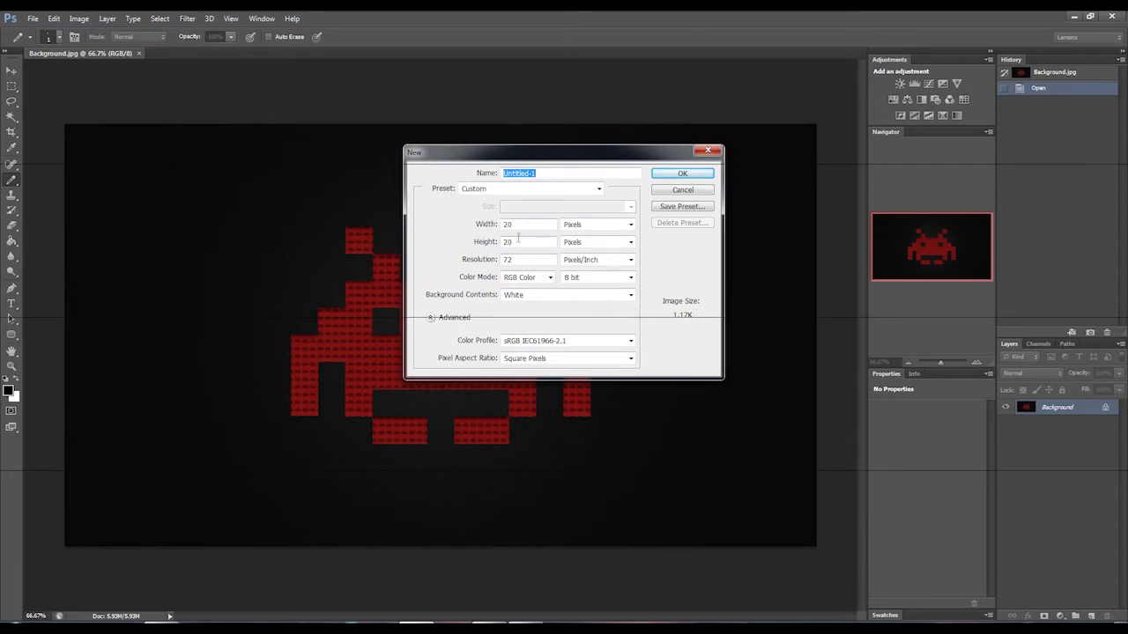
pyautogui.click(680, 174)
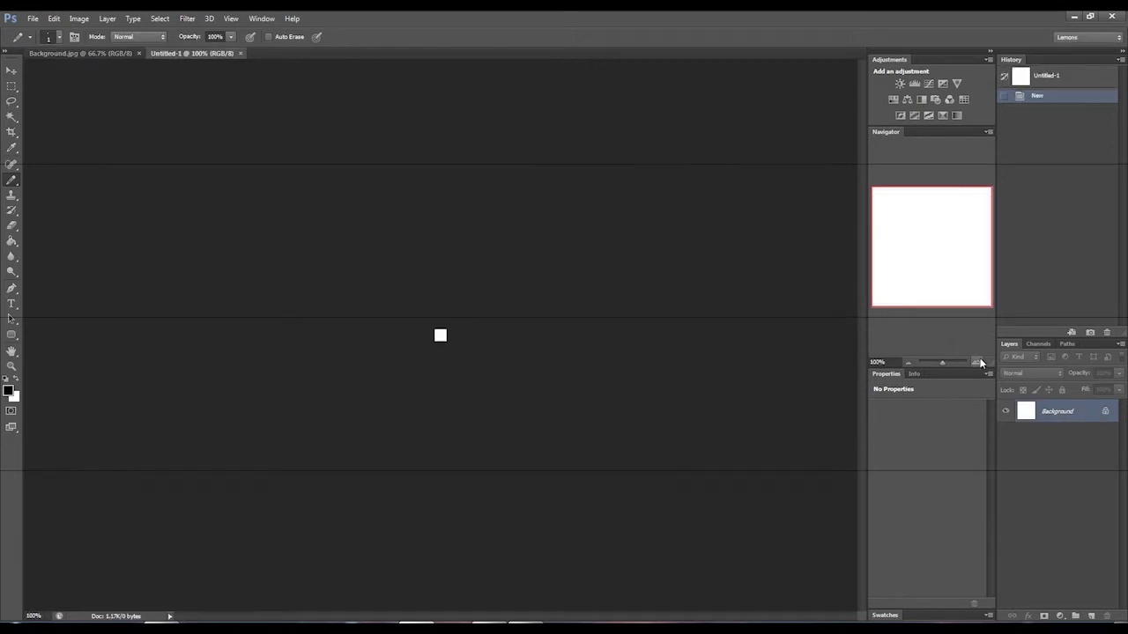
pyautogui.click(978, 361)
pyautogui.click(980, 360)
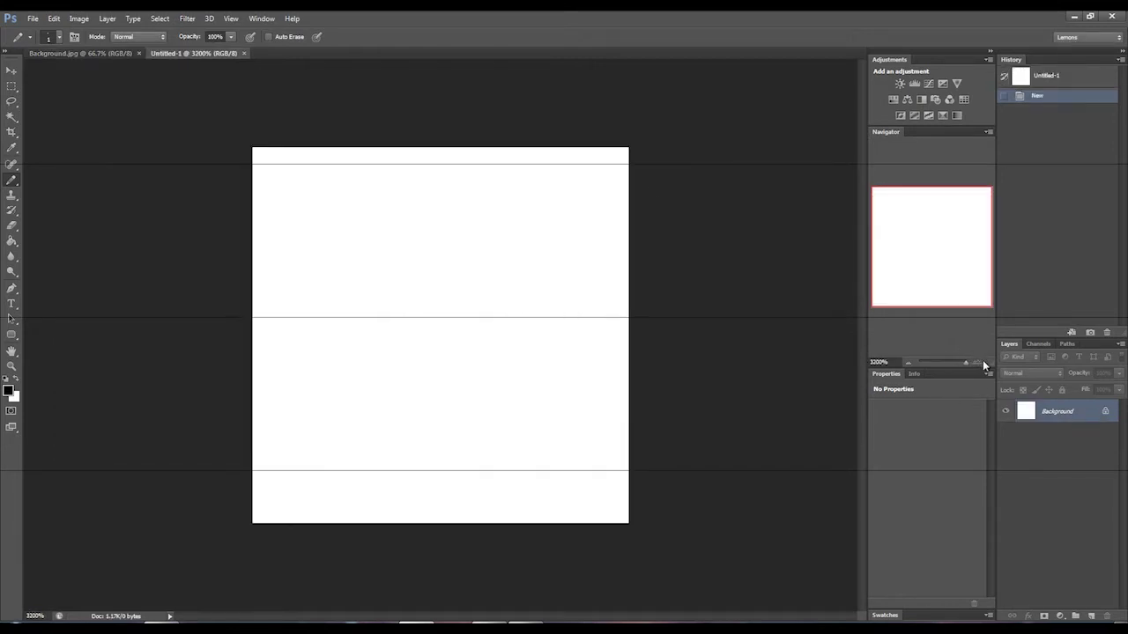
# - Add empty Layer 1 and hide the white Background layer
pyautogui.click(1092, 616)
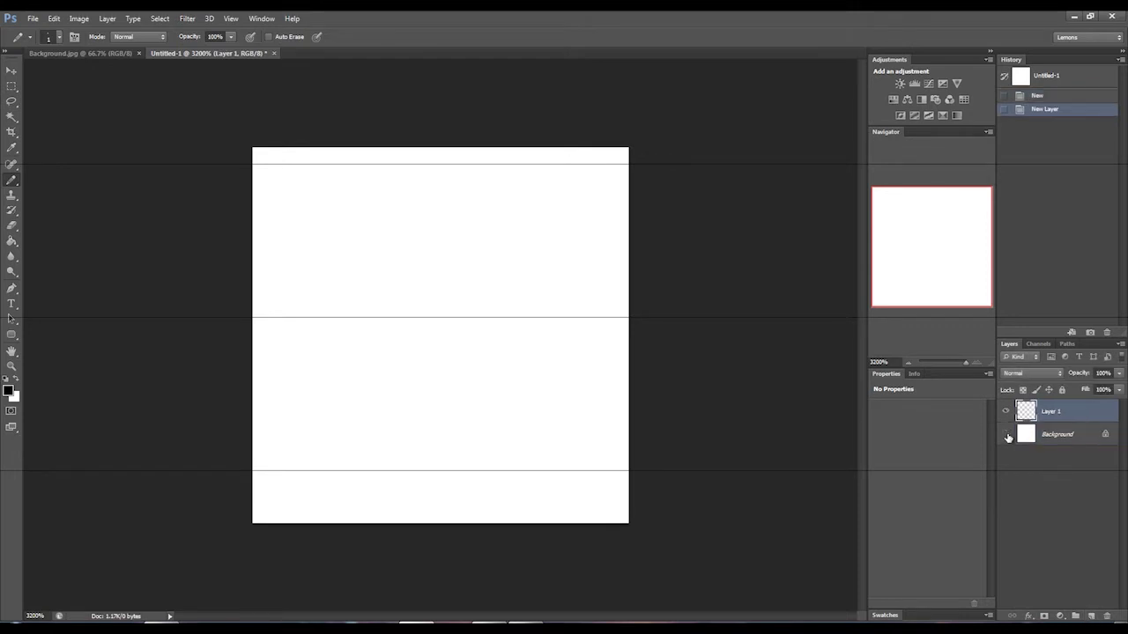
pyautogui.click(1006, 434)
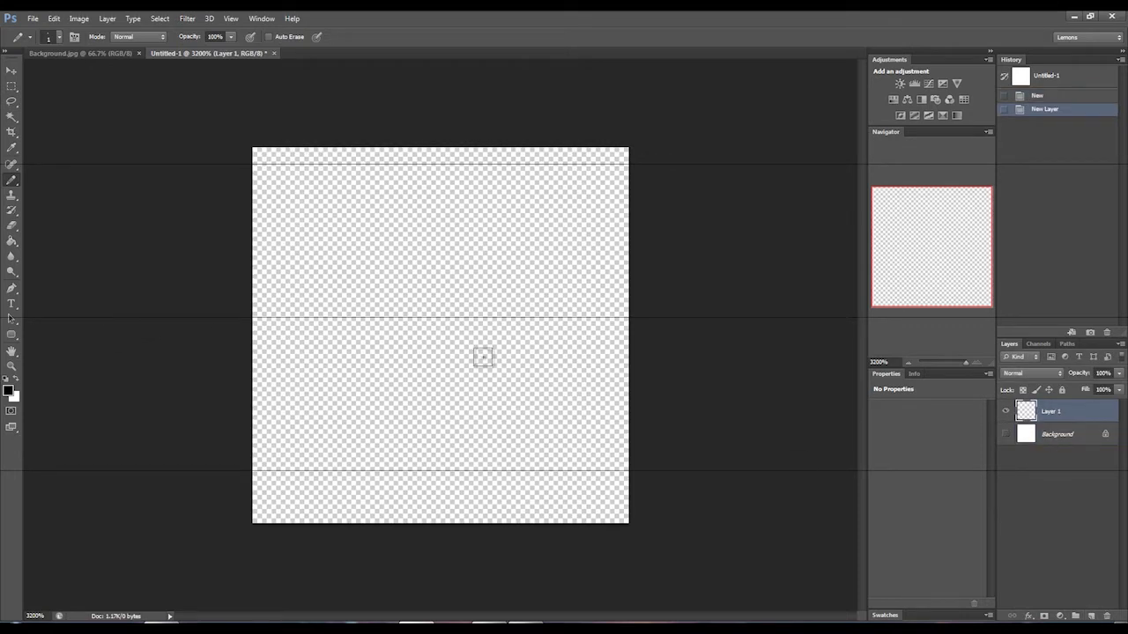
pyautogui.hotkey('shift', 'b')
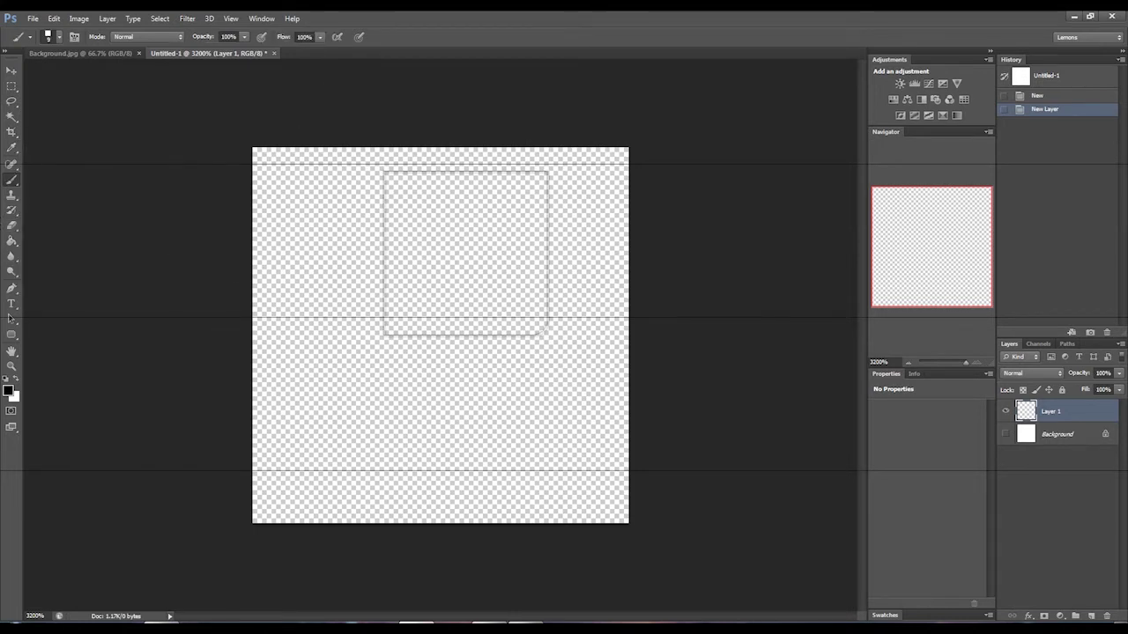
# - Undo a test brush dab and switch from the Brush to the Pencil Tool
pyautogui.click(421, 326)
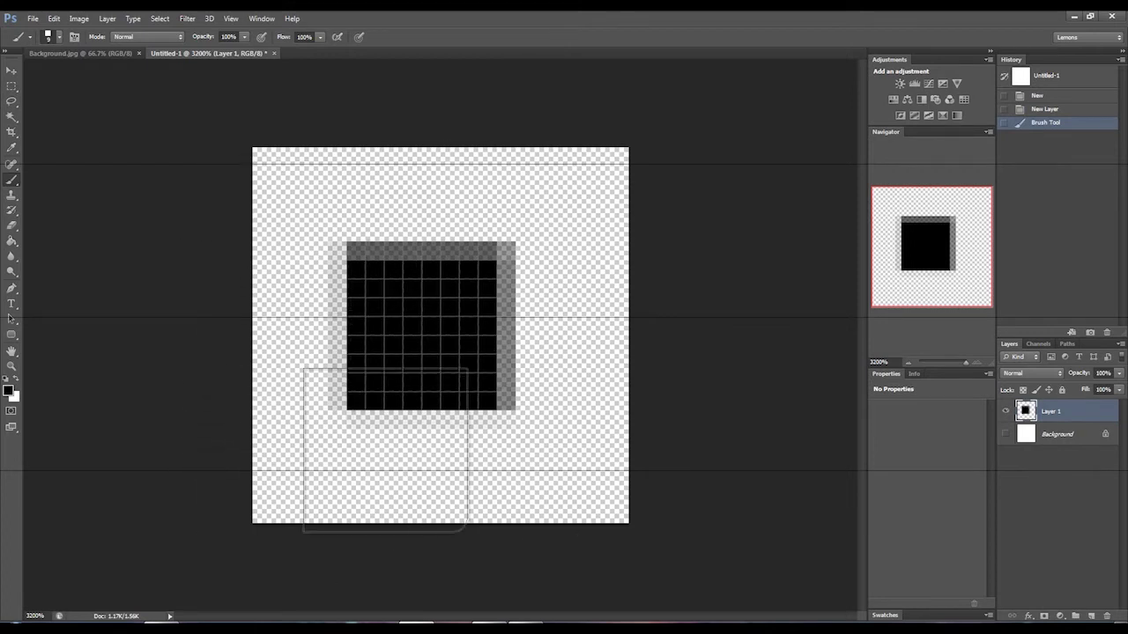
pyautogui.hotkey('ctrl', 'z')
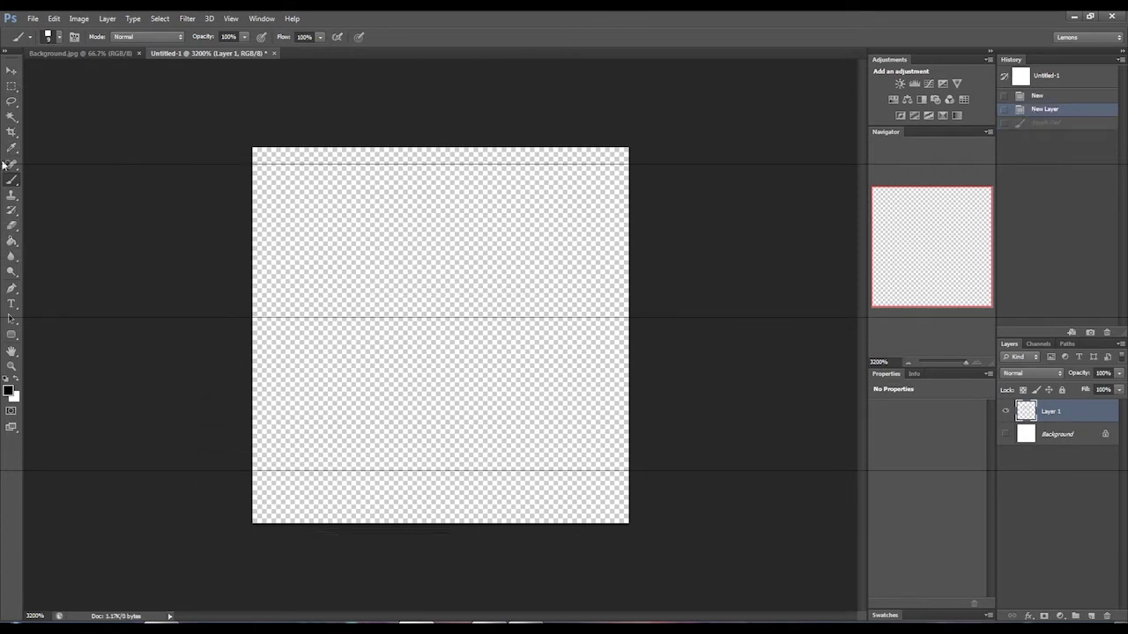
pyautogui.rightClick(10, 181)
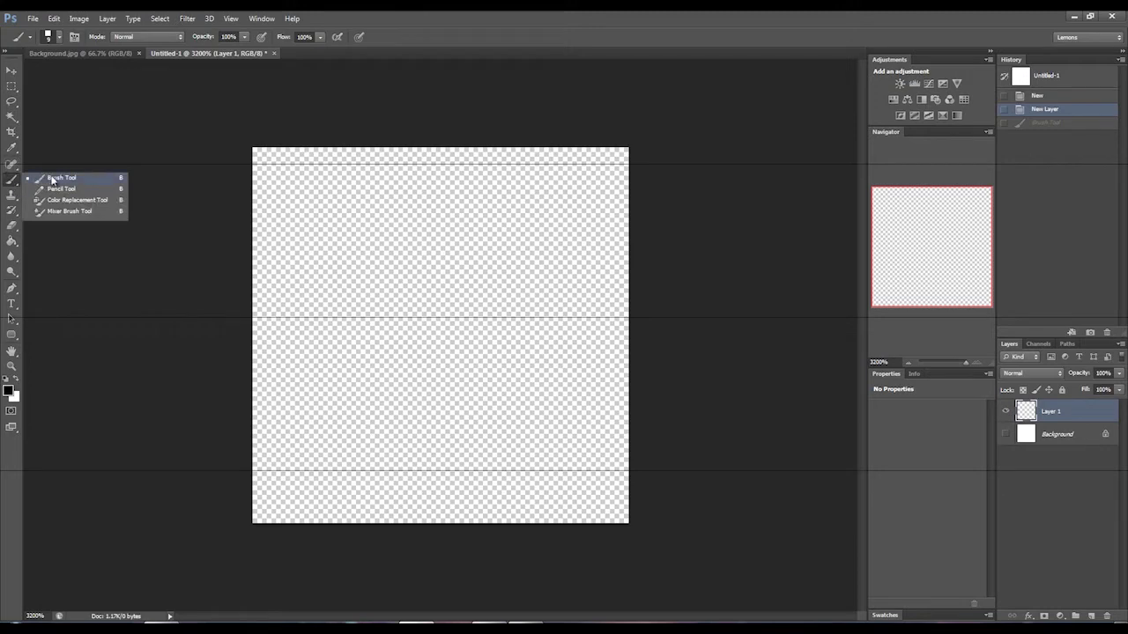
pyautogui.click(61, 189)
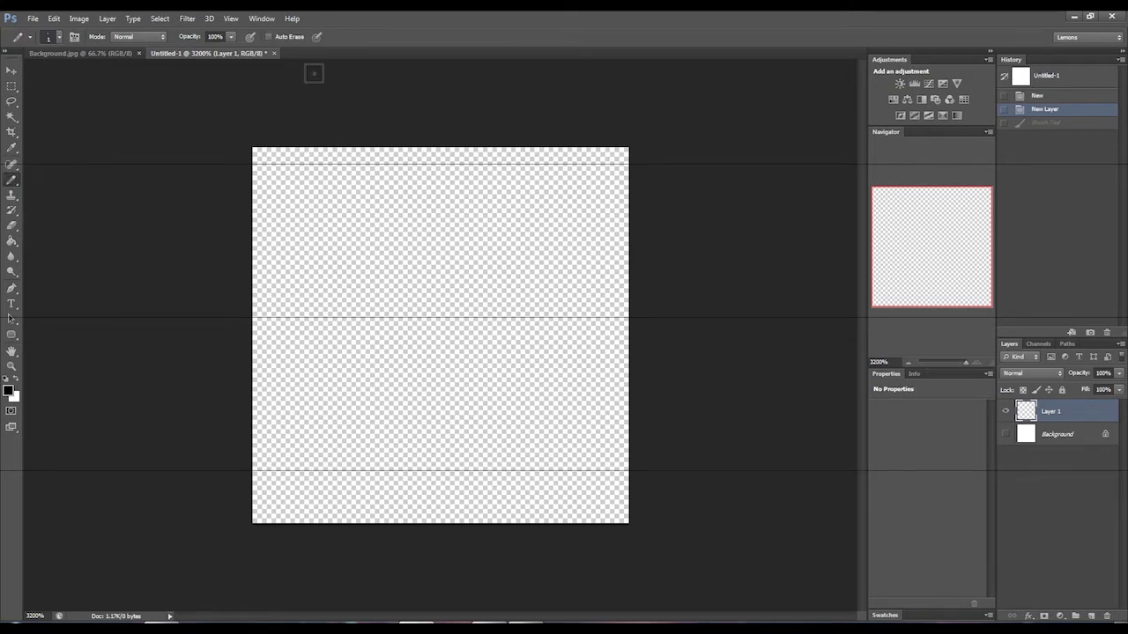
# - Set the Pencil tip to 1 px, discarding a larger test square
pyautogui.click(55, 39)
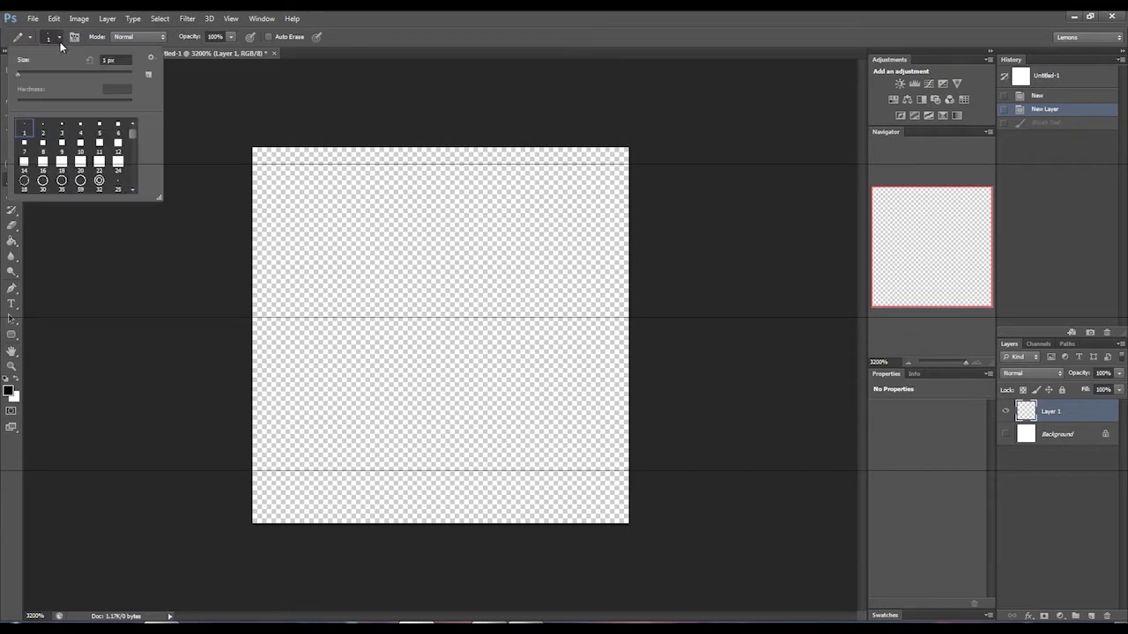
pyautogui.doubleClick(62, 158)
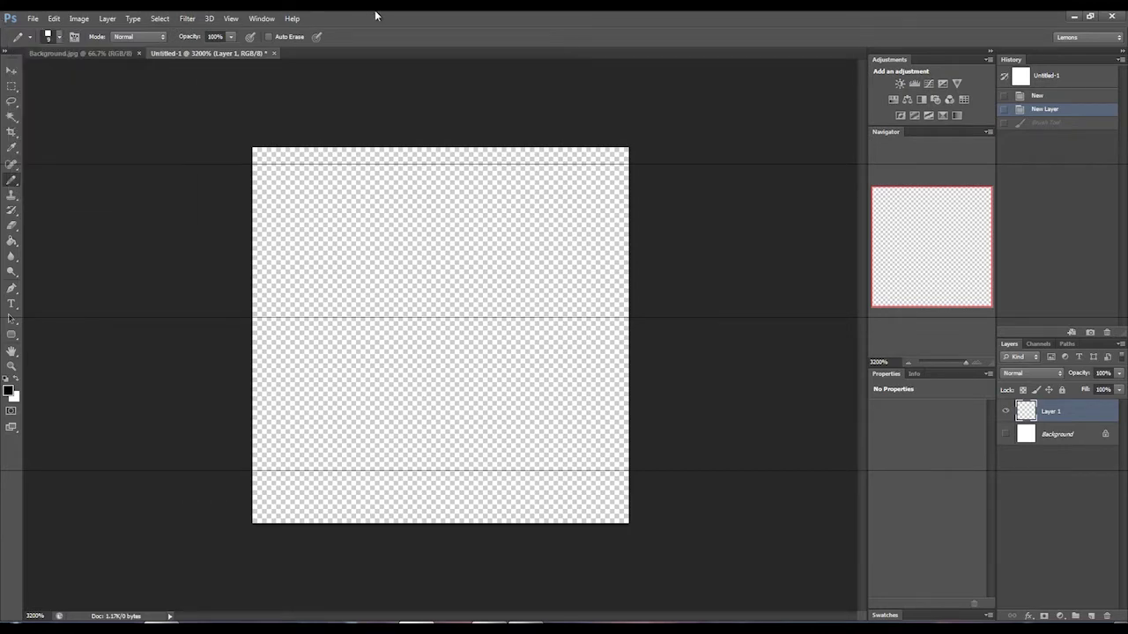
pyautogui.click(446, 326)
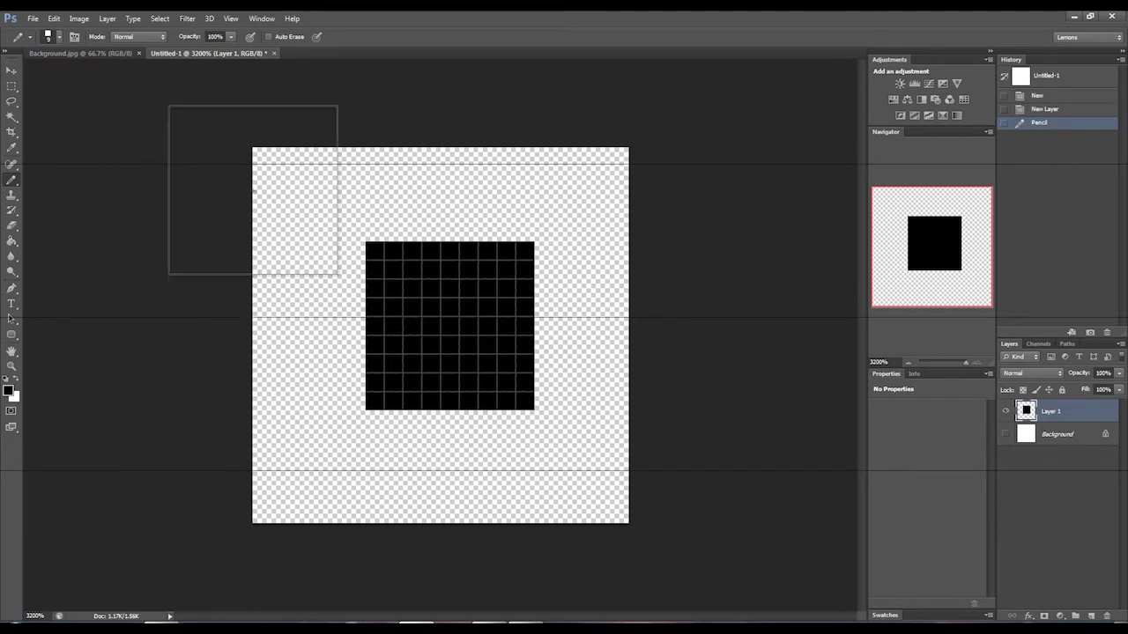
pyautogui.click(1038, 113)
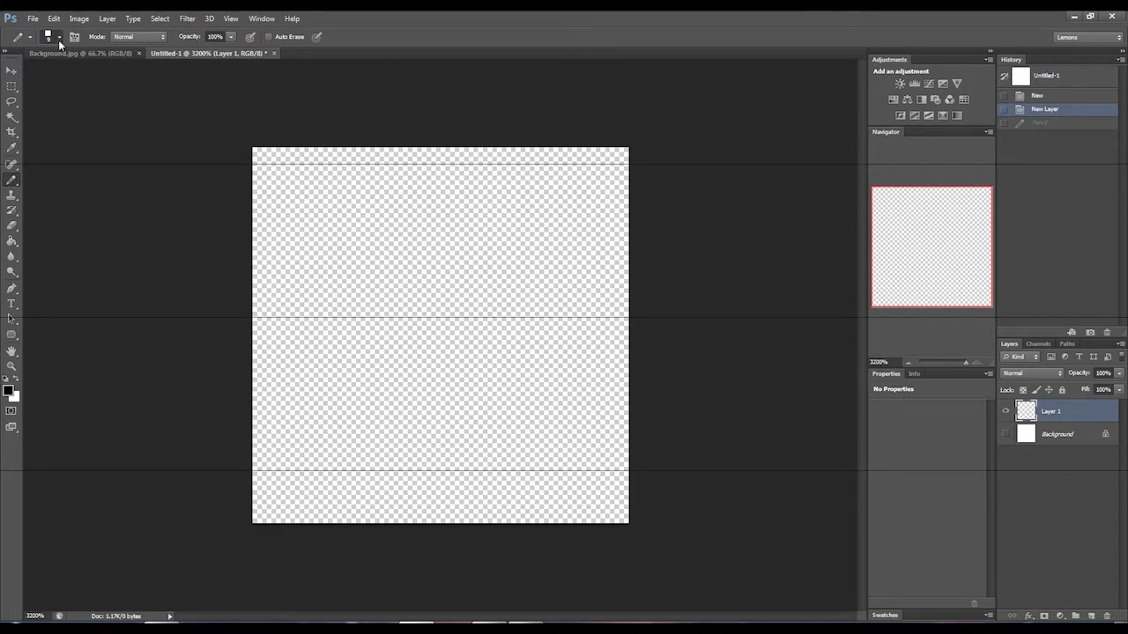
pyautogui.click(58, 40)
pyautogui.doubleClick(24, 133)
# - Maximise the Photoshop window again
pyautogui.rightClick(335, 371)
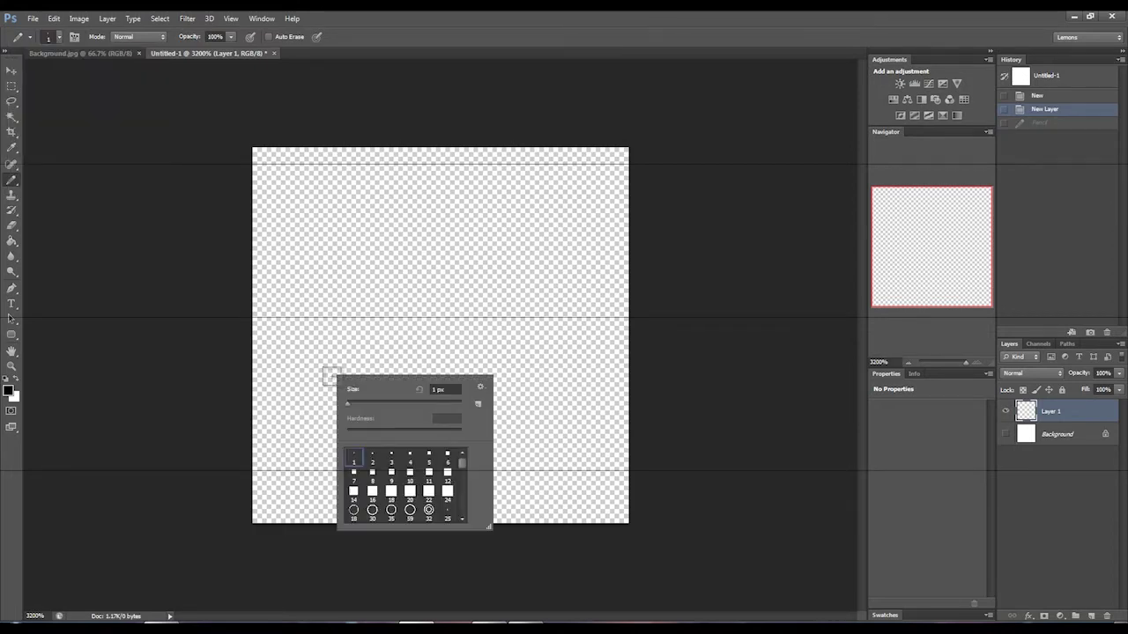
pyautogui.doubleClick(381, 16)
pyautogui.doubleClick(536, 21)
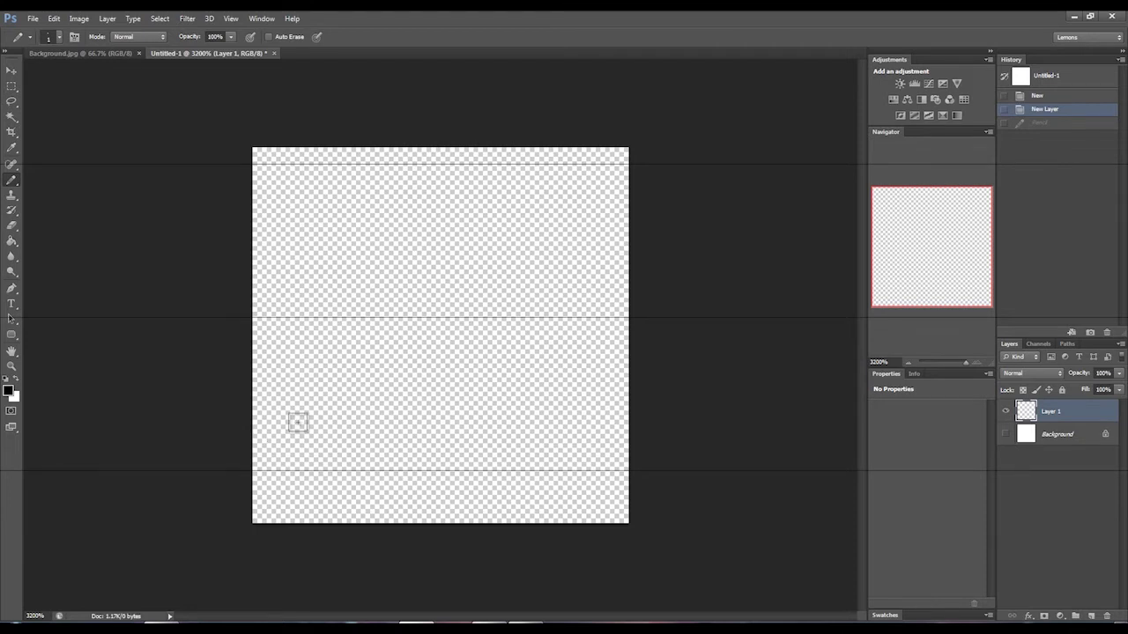
# - Draw the invader's left arm, left body columns and left foot in black pixels
pyautogui.click(298, 420)
pyautogui.click(298, 401)
pyautogui.click(299, 383)
pyautogui.click(318, 364)
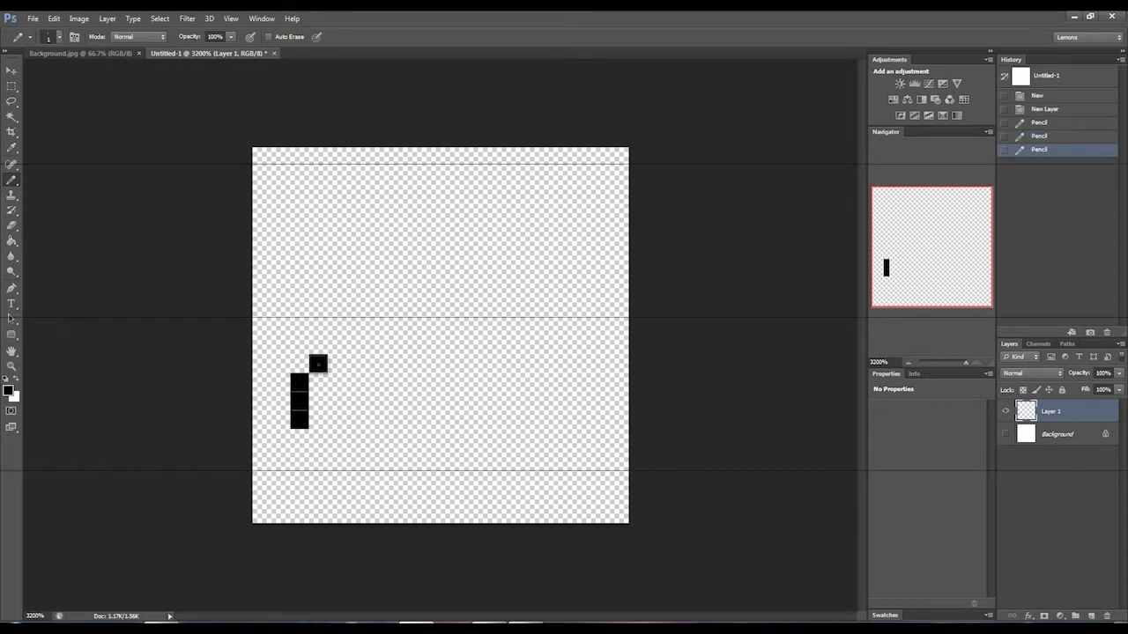
pyautogui.click(318, 382)
pyautogui.click(336, 345)
pyautogui.click(337, 364)
pyautogui.click(336, 382)
pyautogui.click(336, 401)
pyautogui.click(337, 419)
pyautogui.click(355, 438)
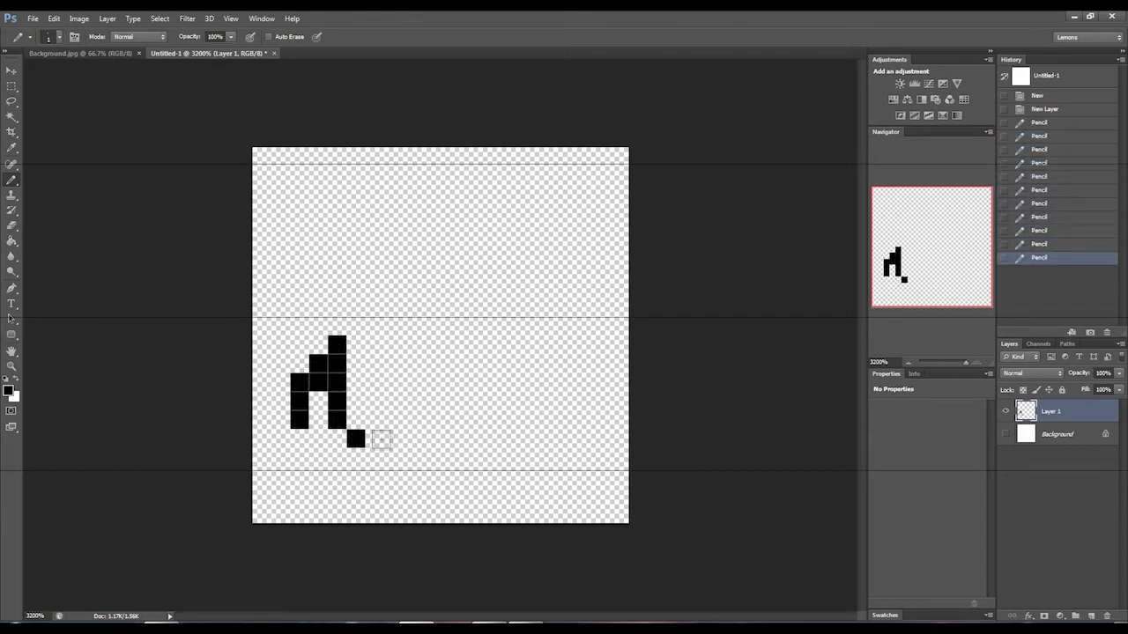
pyautogui.click(374, 438)
# - Draw the left antenna and the body column beneath it
pyautogui.click(355, 327)
pyautogui.click(337, 308)
pyautogui.click(355, 345)
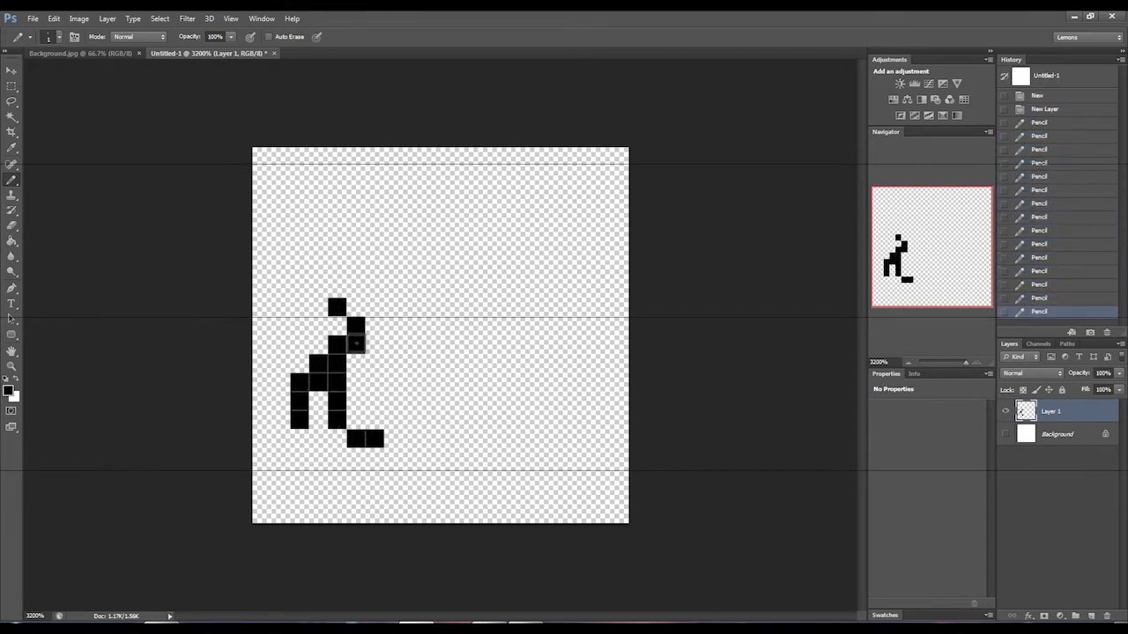
pyautogui.moveTo(355, 364); pyautogui.dragTo(355, 382)
pyautogui.click(355, 401)
# - Fill the central body columns around the invader's eyes
pyautogui.click(373, 345)
pyautogui.click(374, 364)
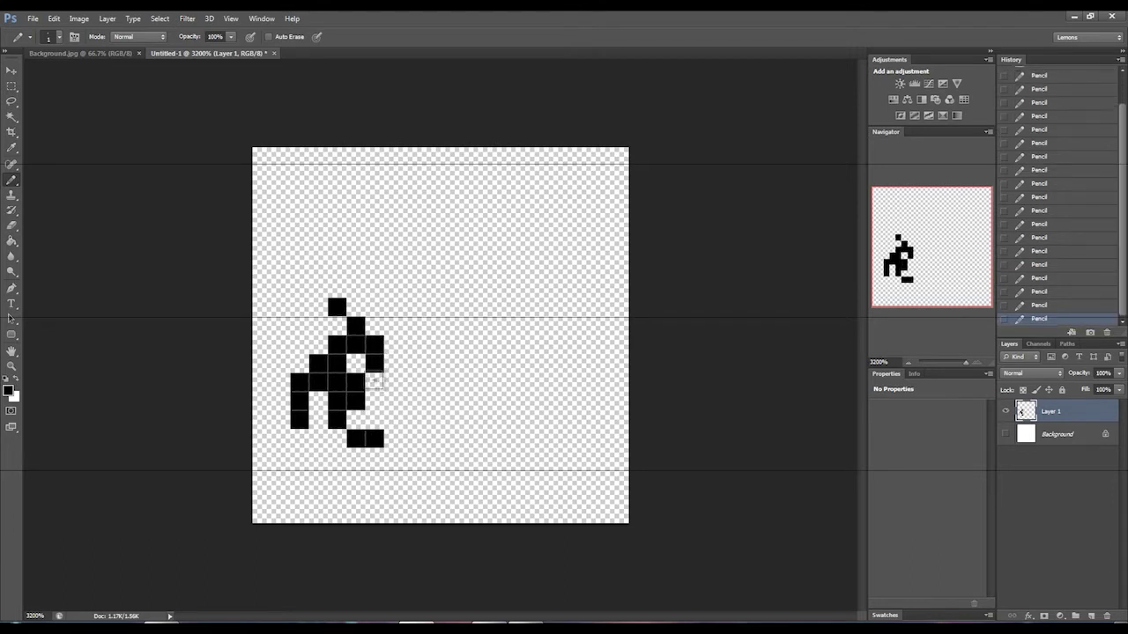
pyautogui.click(373, 382)
pyautogui.click(373, 401)
pyautogui.click(392, 345)
pyautogui.click(392, 363)
pyautogui.click(392, 382)
pyautogui.click(392, 401)
pyautogui.click(411, 346)
pyautogui.moveTo(410, 364); pyautogui.dragTo(411, 401)
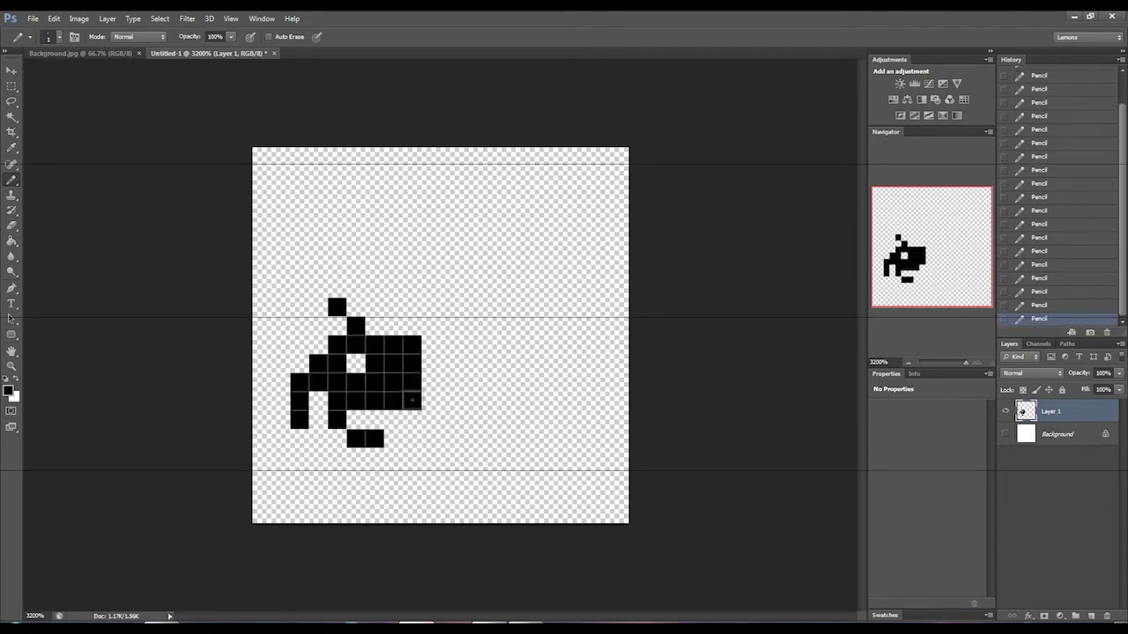
pyautogui.click(429, 345)
pyautogui.moveTo(429, 363); pyautogui.dragTo(429, 383)
pyautogui.click(429, 401)
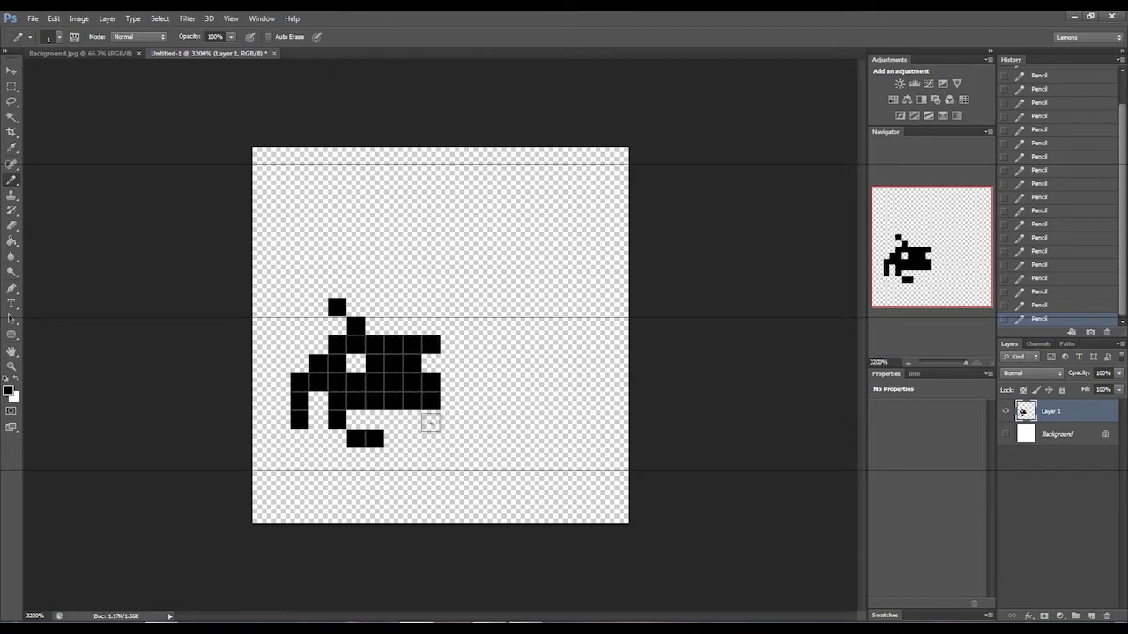
# - Paint the right body column, the remaining foot pixels and the right arm
pyautogui.click(430, 438)
pyautogui.click(449, 345)
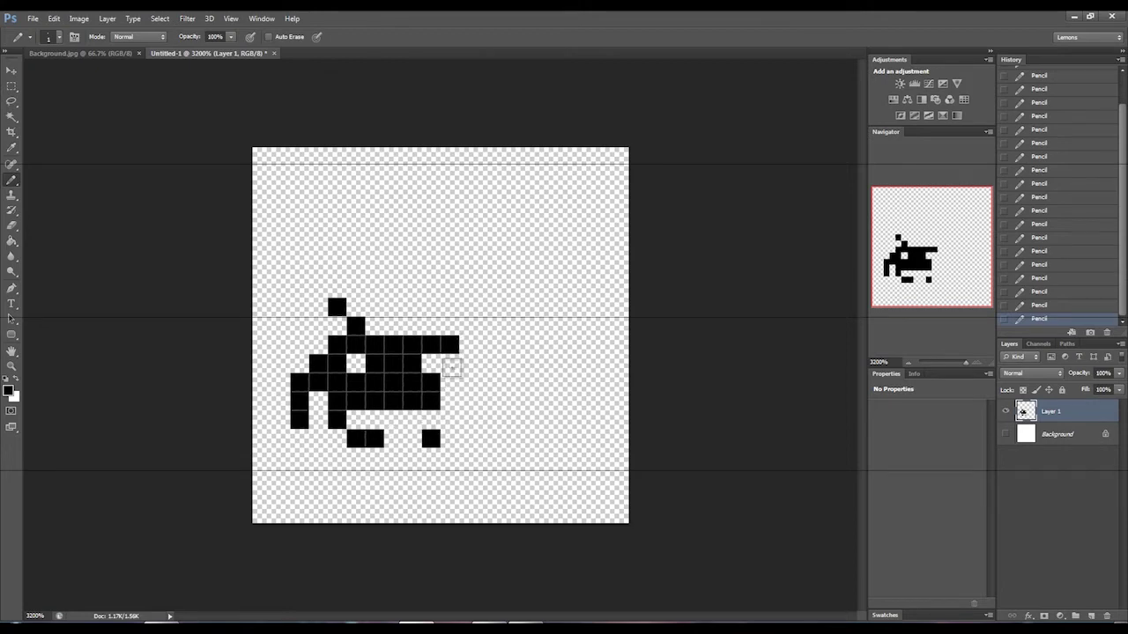
pyautogui.click(448, 364)
pyautogui.click(449, 382)
pyautogui.moveTo(448, 401); pyautogui.dragTo(448, 419)
pyautogui.click(411, 438)
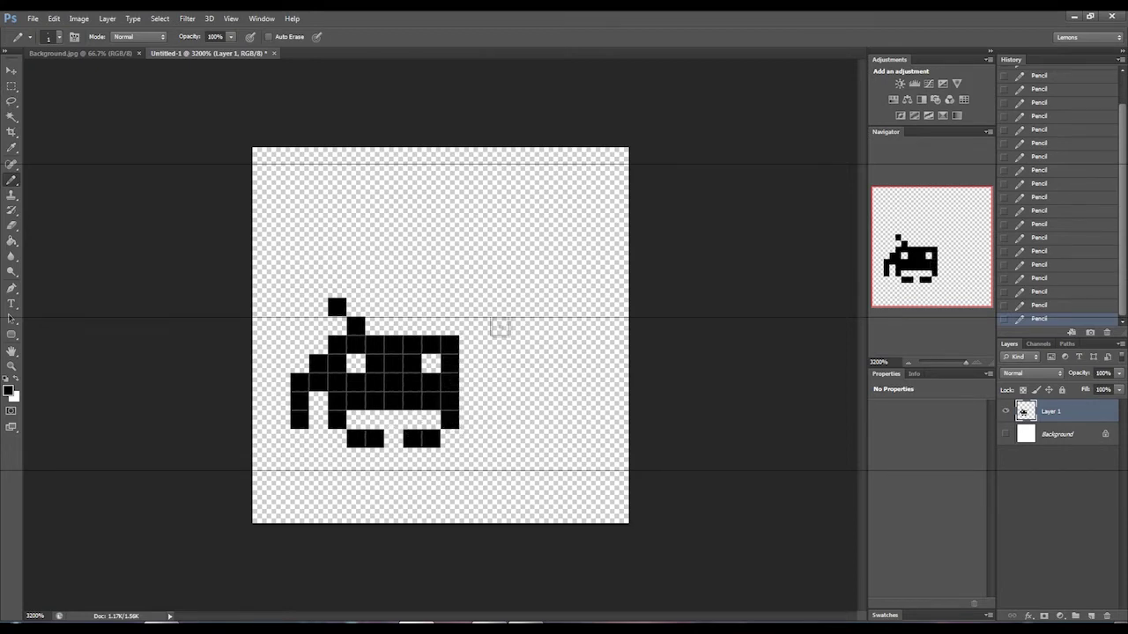
pyautogui.click(467, 382)
pyautogui.moveTo(486, 382); pyautogui.dragTo(486, 419)
pyautogui.click(467, 364)
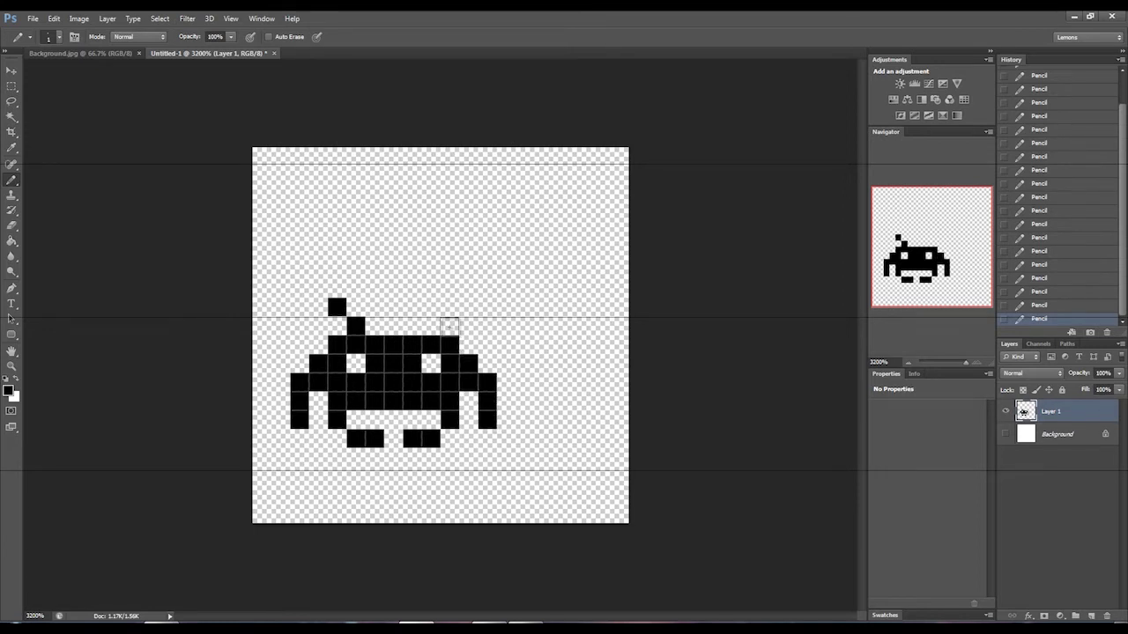
# - Add the right antenna pixels, undoing one misplaced pixel
pyautogui.click(449, 326)
pyautogui.hotkey('ctrl', 'z')
pyautogui.click(430, 326)
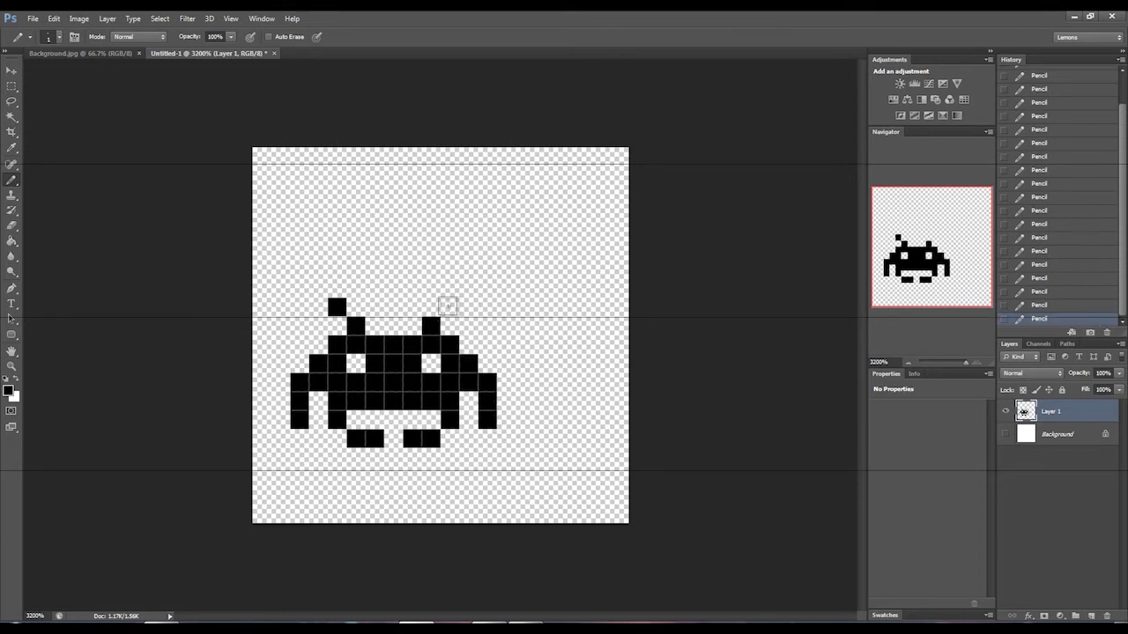
pyautogui.click(449, 306)
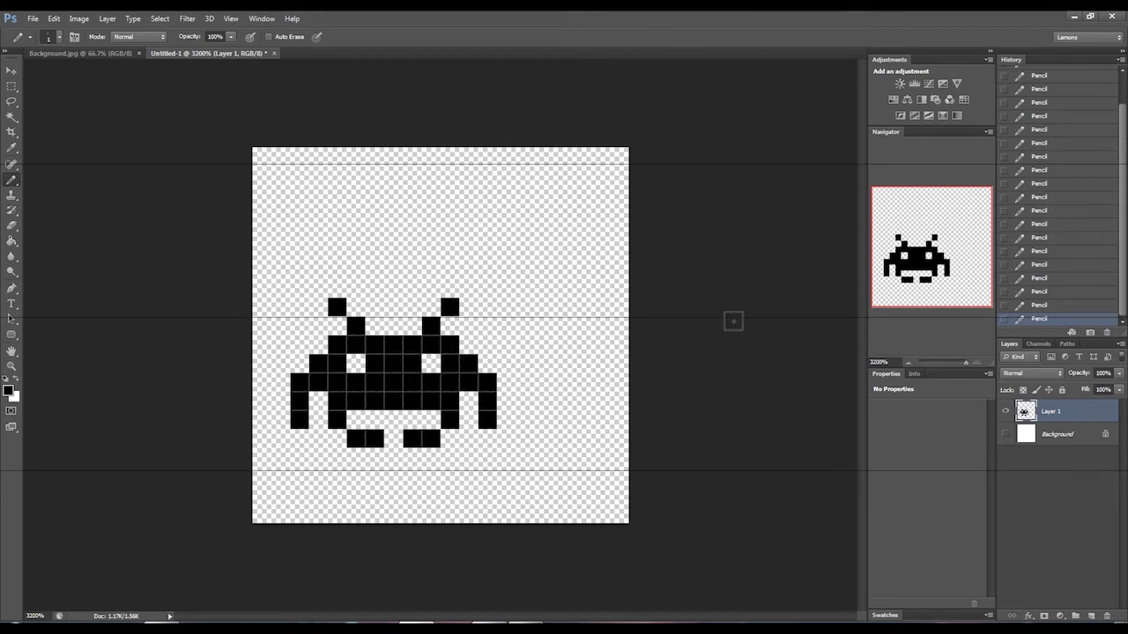
pyautogui.click(11, 70)
# - Drag the invader up-right to the centre and crop a tight 1:1 box around it
pyautogui.moveTo(402, 381); pyautogui.dragTo(449, 338)
pyautogui.click(12, 131)
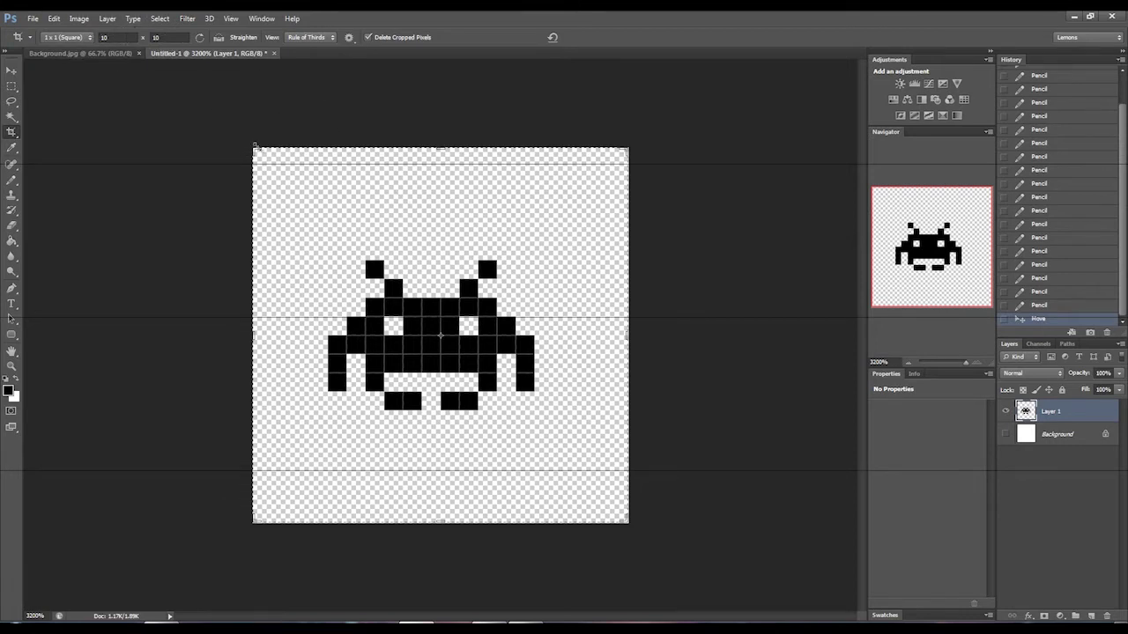
pyautogui.moveTo(255, 145); pyautogui.dragTo(291, 172)
pyautogui.moveTo(449, 282); pyautogui.dragTo(490, 323)
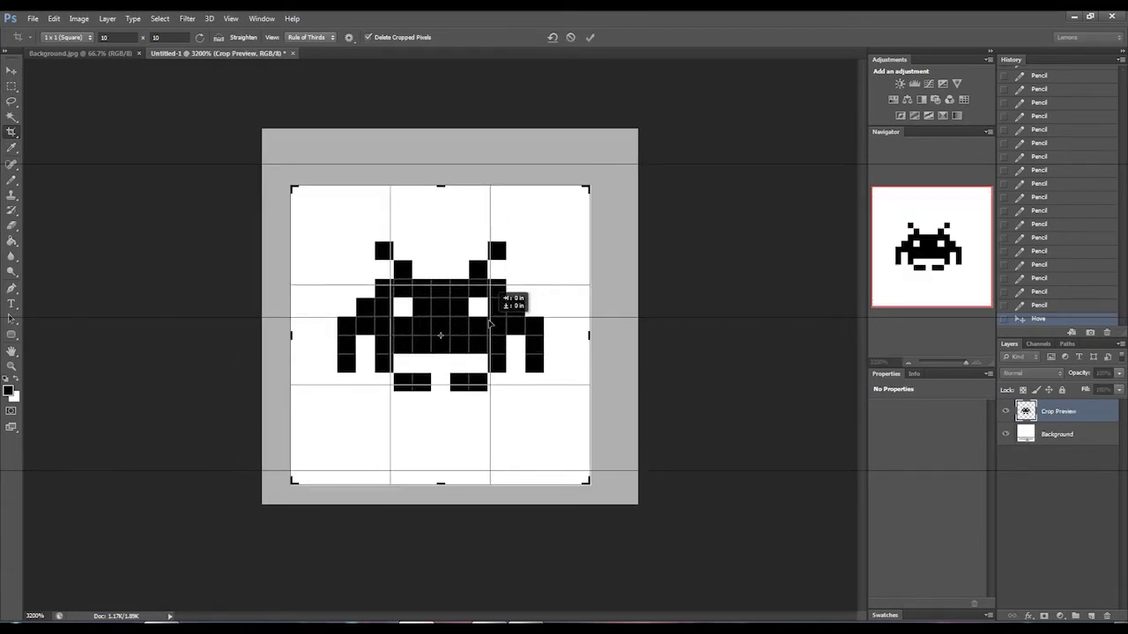
pyautogui.moveTo(288, 197)
pyautogui.mouseDown()
pyautogui.moveTo(306, 204)
pyautogui.moveTo(294, 192)
pyautogui.mouseUp()
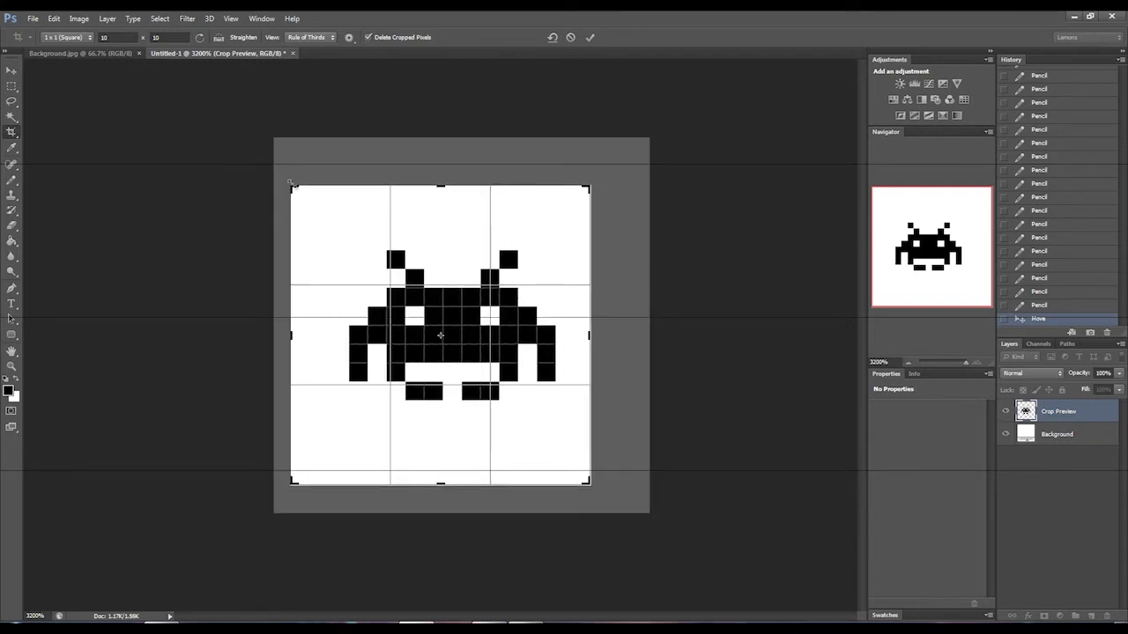
pyautogui.moveTo(289, 182); pyautogui.dragTo(315, 202)
pyautogui.moveTo(476, 265); pyautogui.dragTo(490, 304)
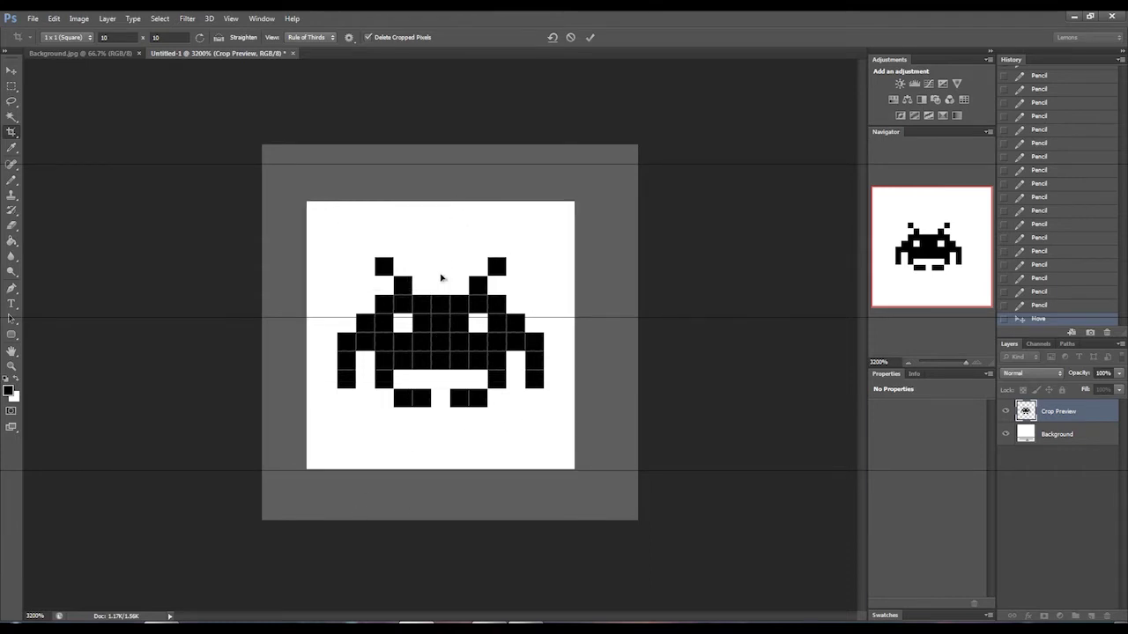
pyautogui.press('Return')
# - Define the cropped sprite as a new pattern named 'invader' via Edit > Define Pattern
pyautogui.press('v')
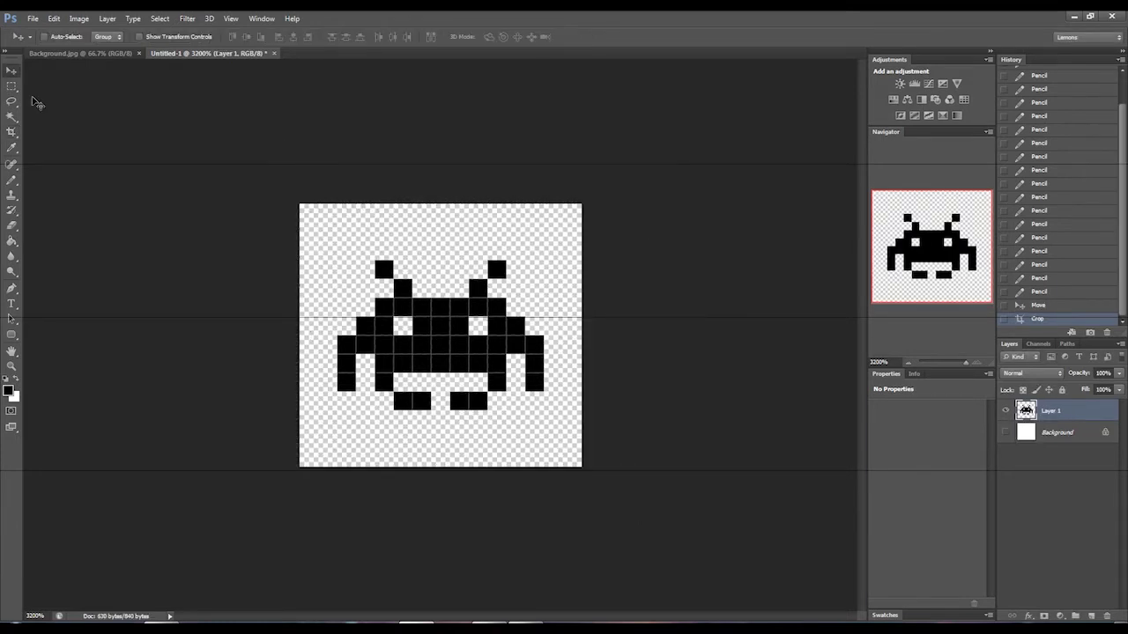
pyautogui.click(55, 20)
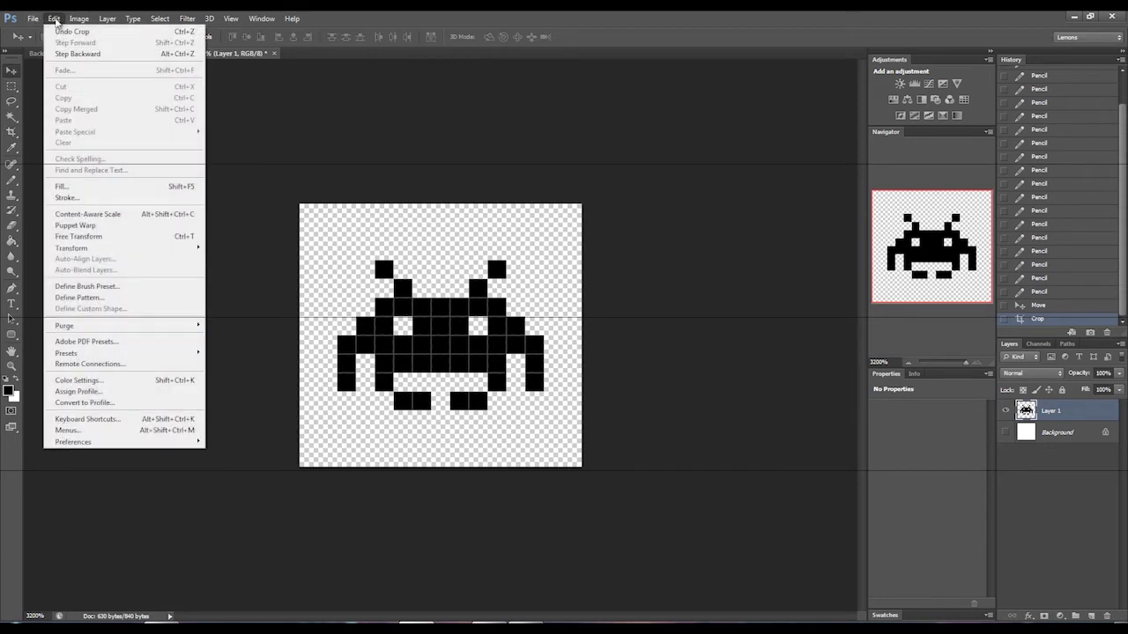
pyautogui.click(121, 298)
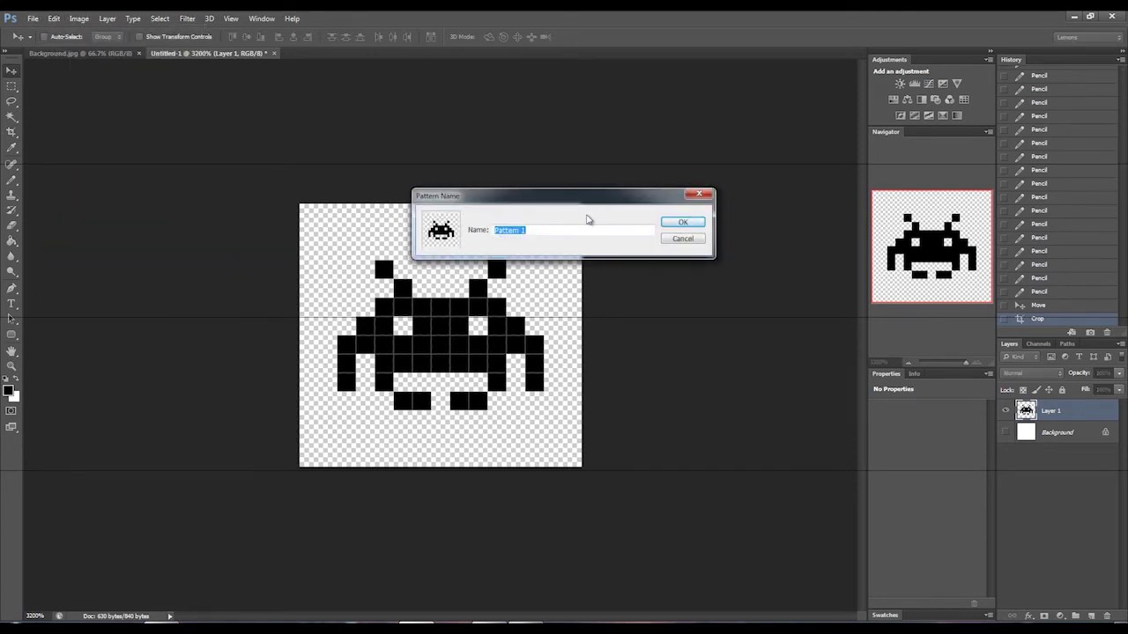
pyautogui.write('incva')
pyautogui.write('er')
pyautogui.click(682, 222)
# - Create the Untitled-2 document at 1920 px wide by 1080 px high
pyautogui.click(32, 17)
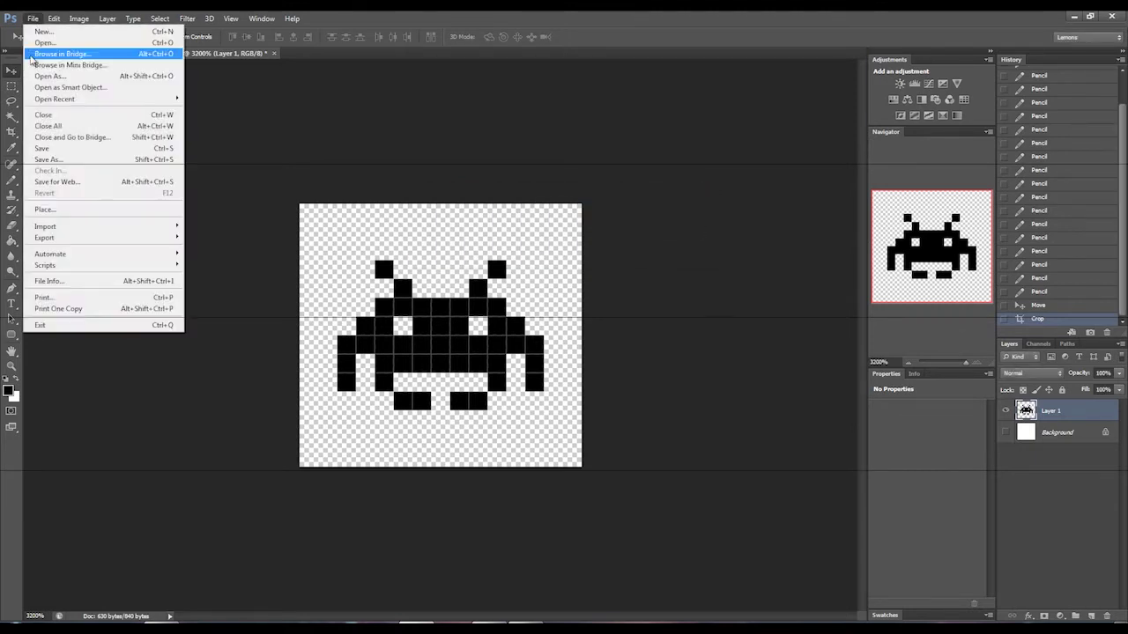
pyautogui.click(43, 30)
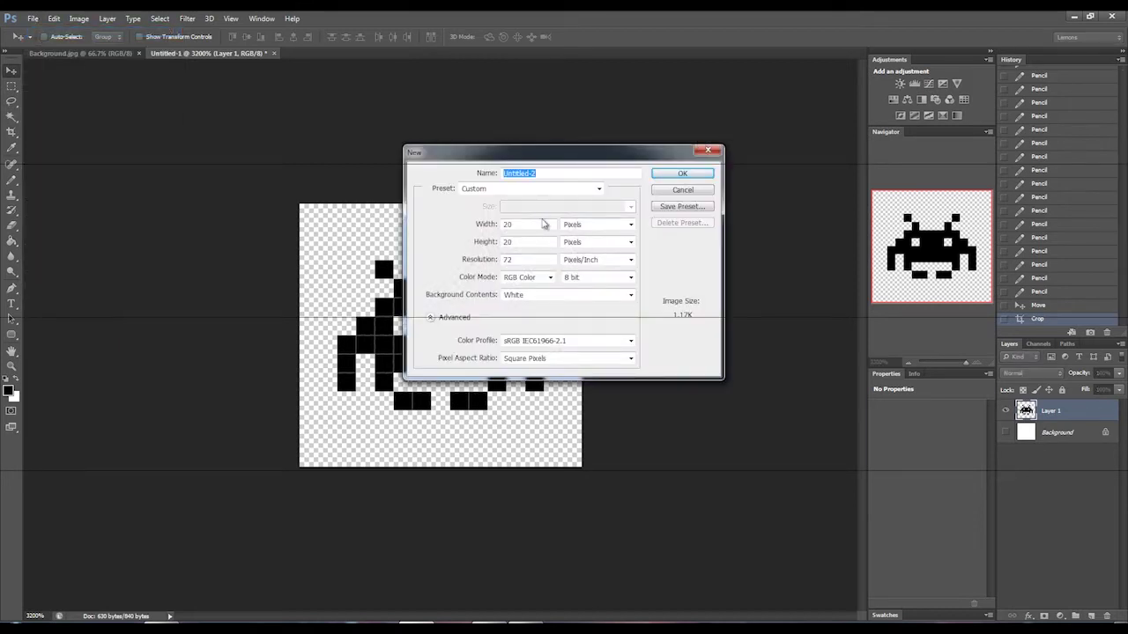
pyautogui.doubleClick(533, 224)
pyautogui.write('1920')
pyautogui.press('Tab')
pyautogui.write('108')
pyautogui.press('BackSpace')
pyautogui.press('BackSpace')
pyautogui.press('BackSpace')
pyautogui.write('1080')
pyautogui.click(660, 176)
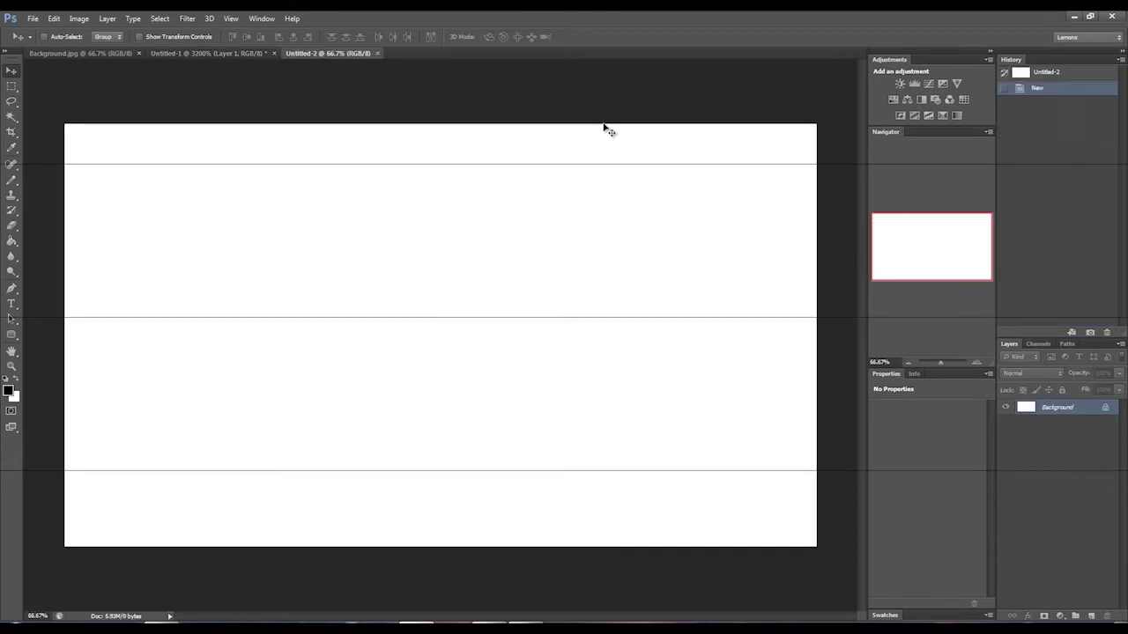
# - Set the foreground to dark grey and fill the Background with it using the Paint Bucket
pyautogui.click(8, 390)
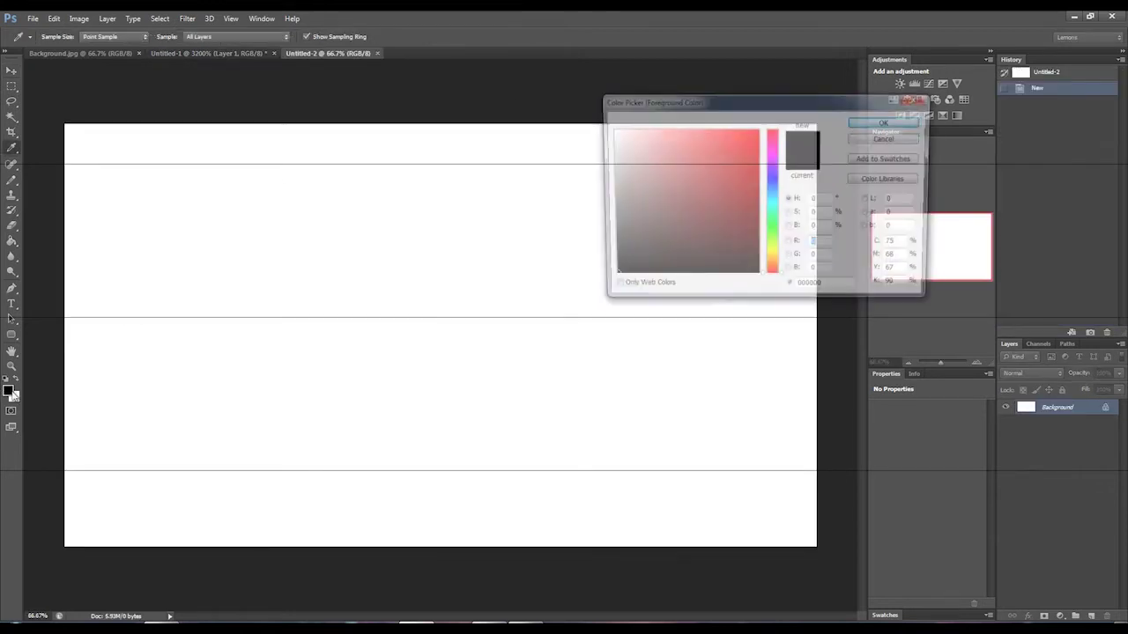
pyautogui.click(607, 258)
pyautogui.moveTo(608, 258); pyautogui.dragTo(608, 257)
pyautogui.click(881, 121)
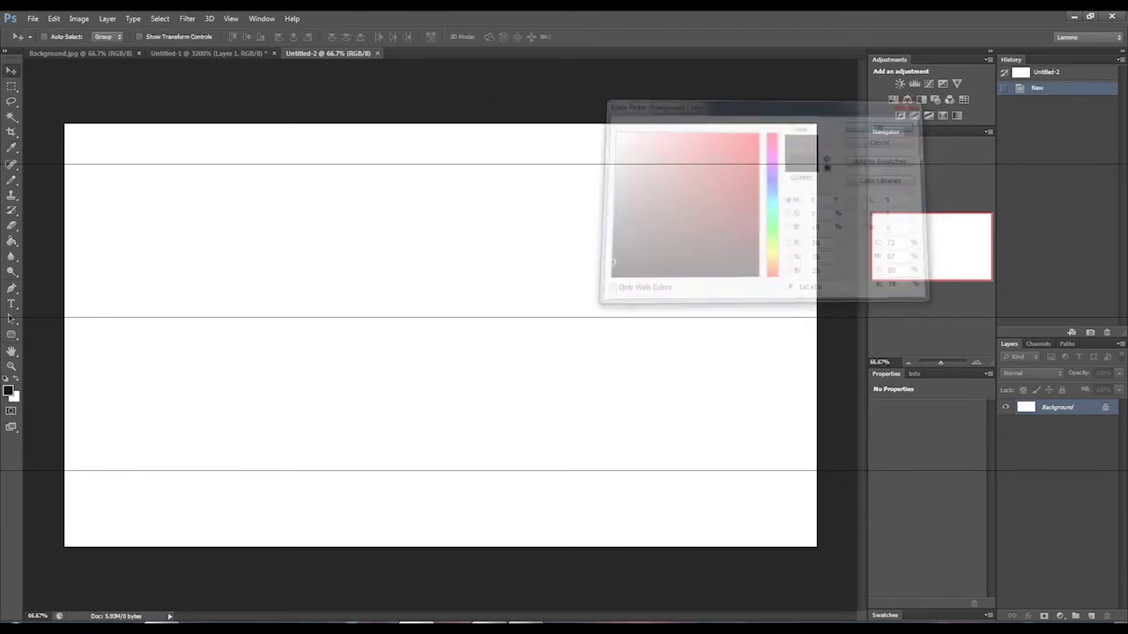
pyautogui.press('g')
pyautogui.click(193, 293)
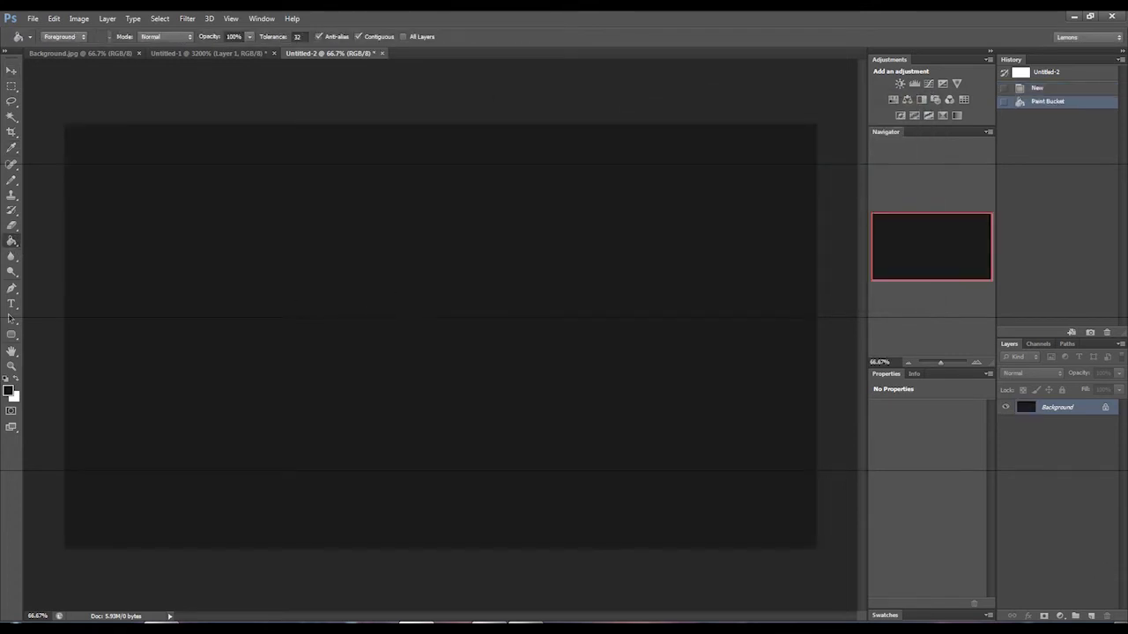
# - Add Layer 1, fill it with dark grey, and bring up its Layer Style dialog
pyautogui.click(1090, 617)
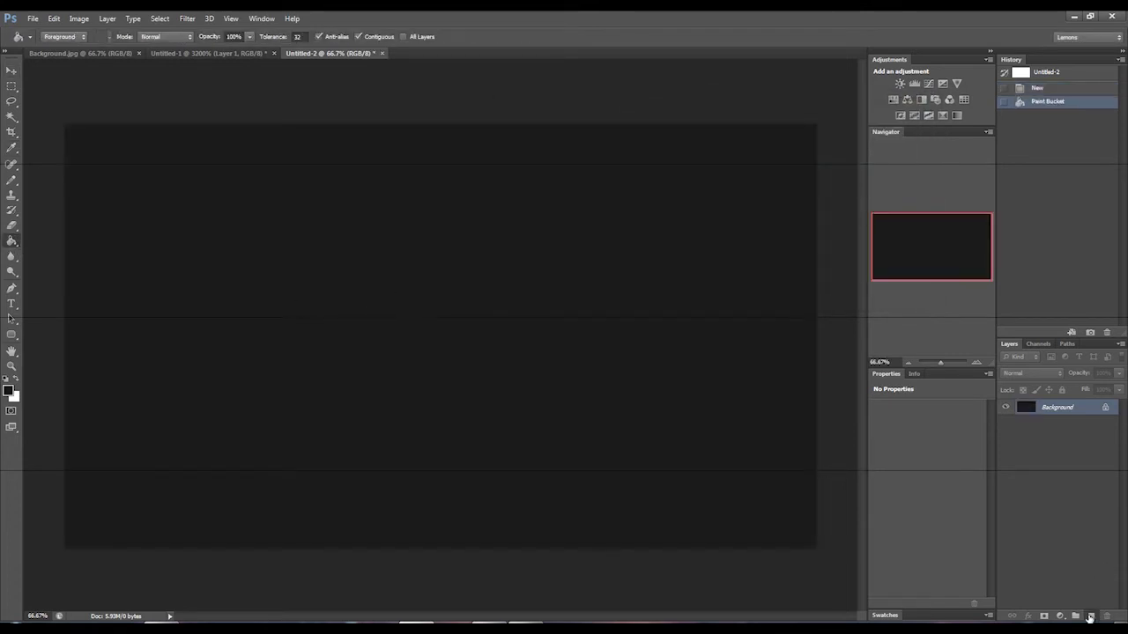
pyautogui.click(457, 393)
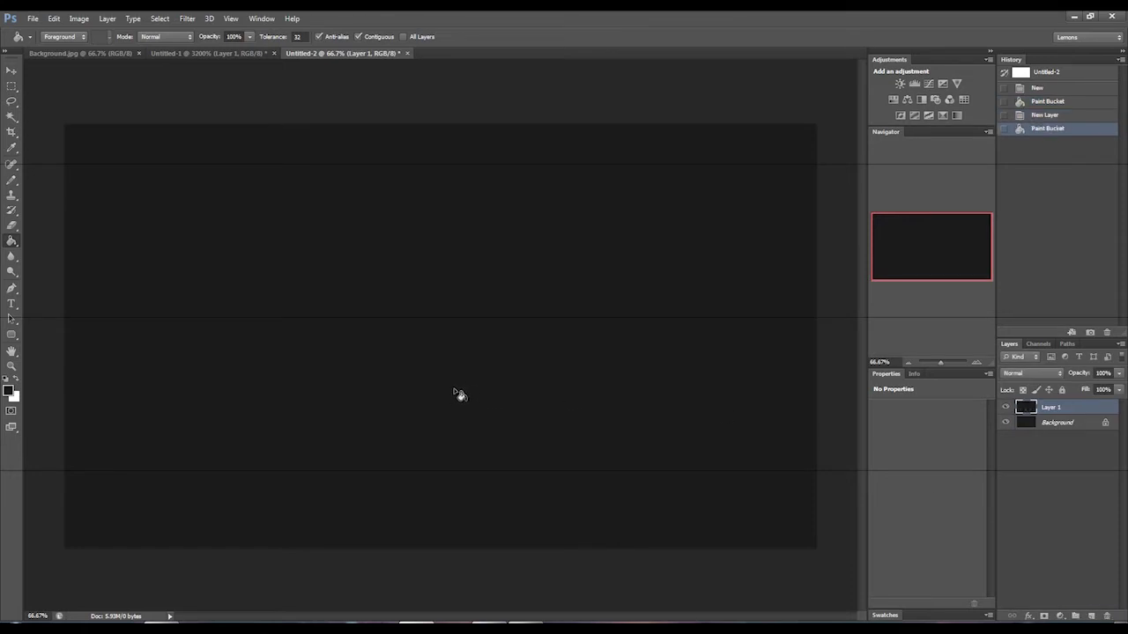
pyautogui.doubleClick(1024, 411)
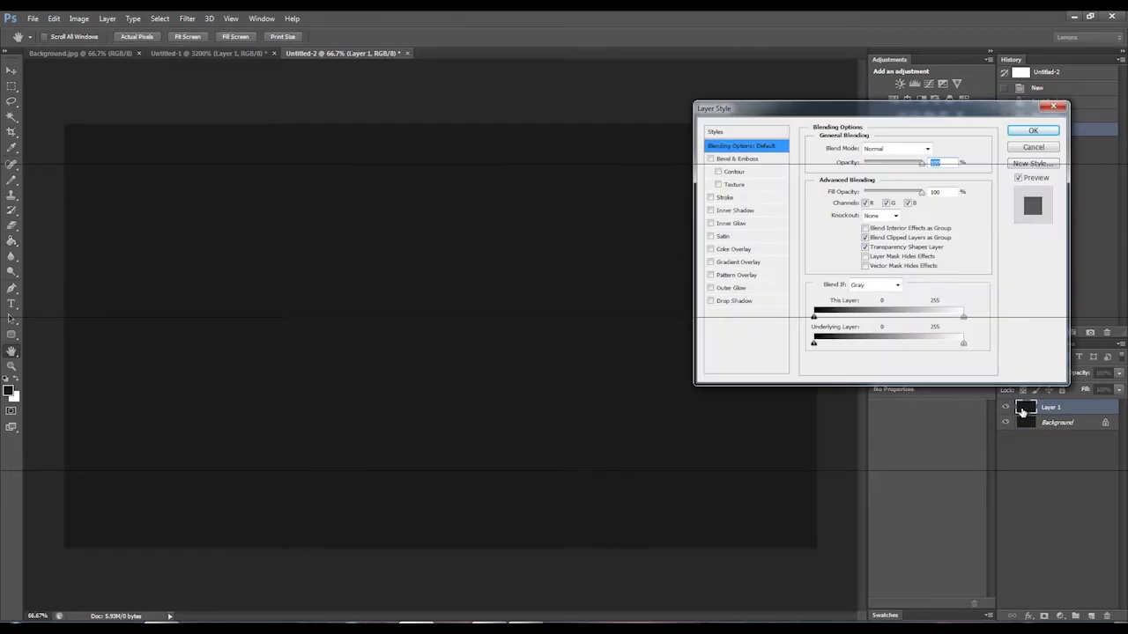
# - Give Layer 1 a Pattern Overlay using the 'invader' pattern at 150% scale
pyautogui.click(740, 276)
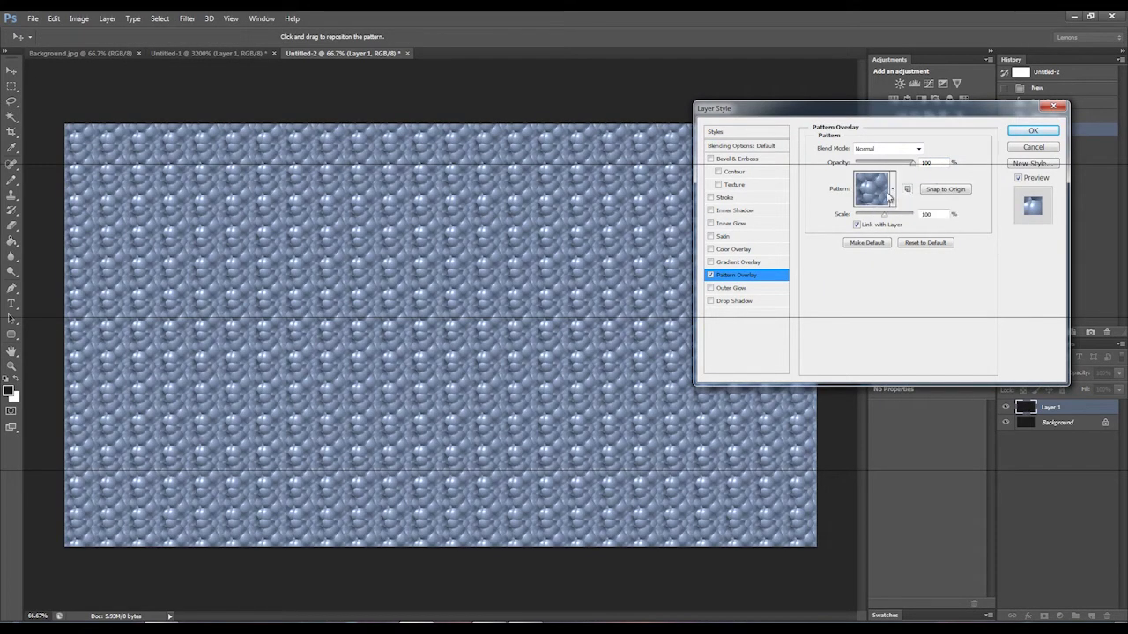
pyautogui.click(893, 190)
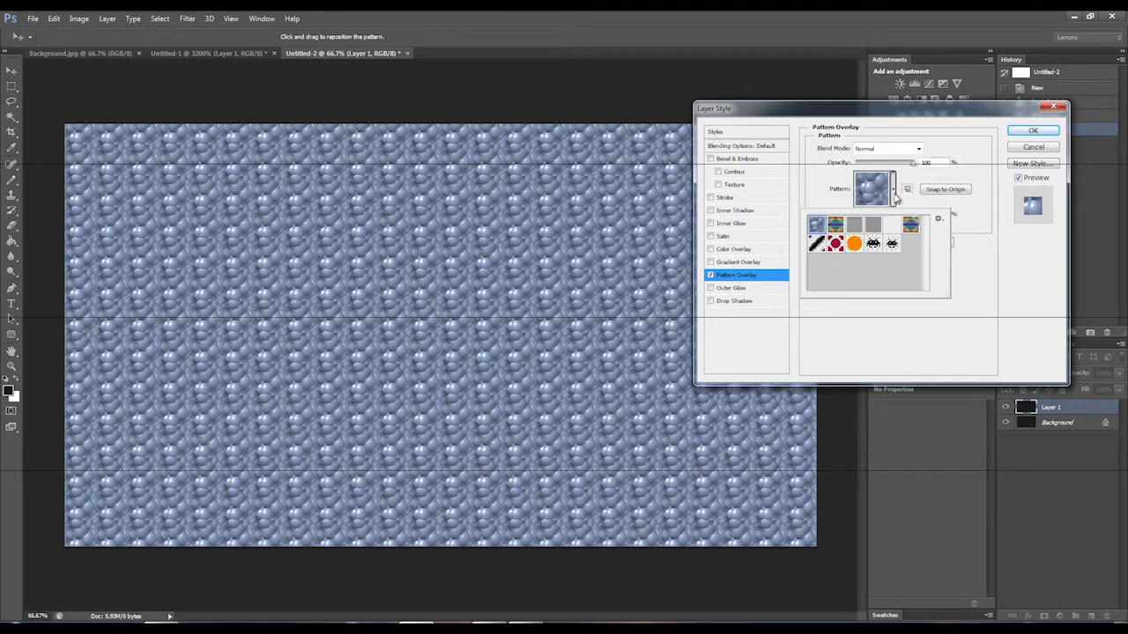
pyautogui.click(891, 244)
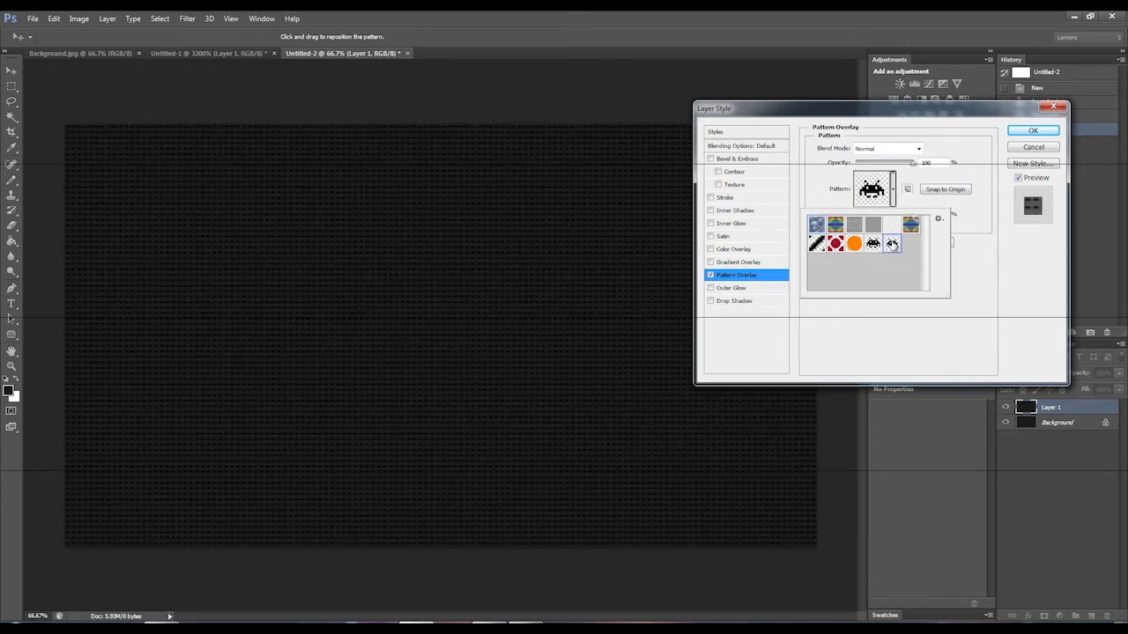
pyautogui.click(988, 268)
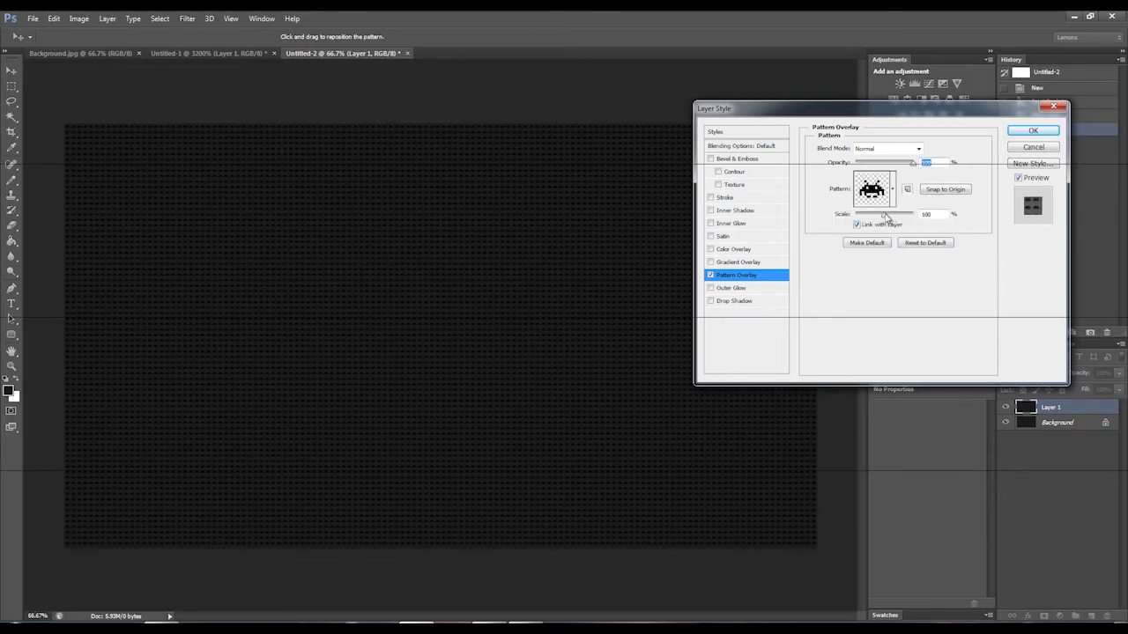
pyautogui.moveTo(885, 217); pyautogui.dragTo(889, 216)
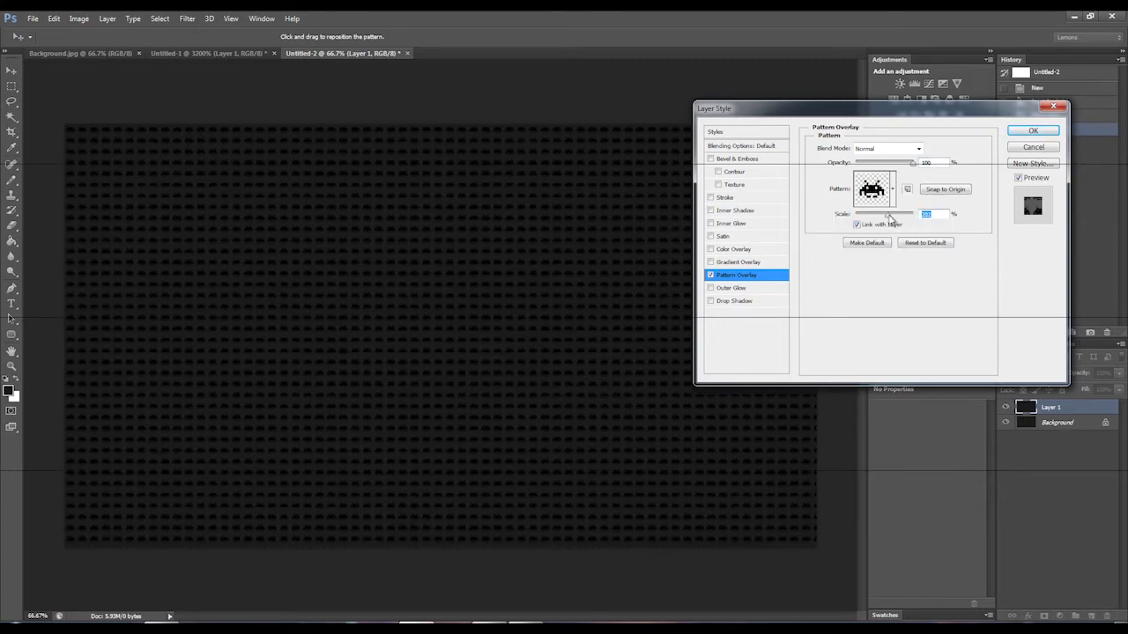
pyautogui.write('1')
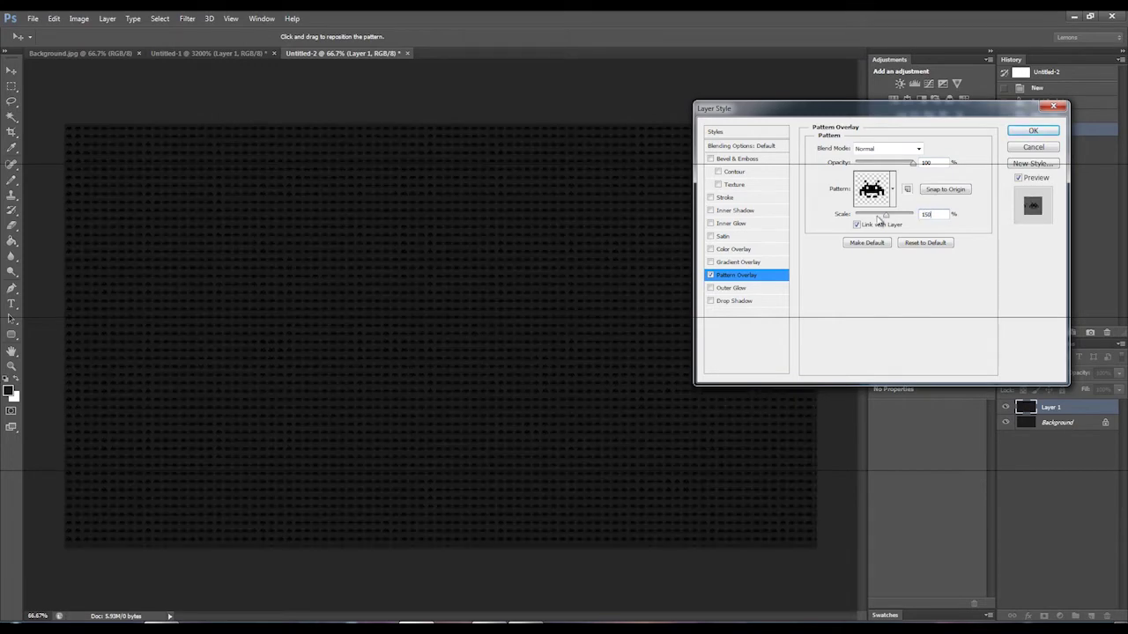
pyautogui.write('50')
pyautogui.click(1032, 132)
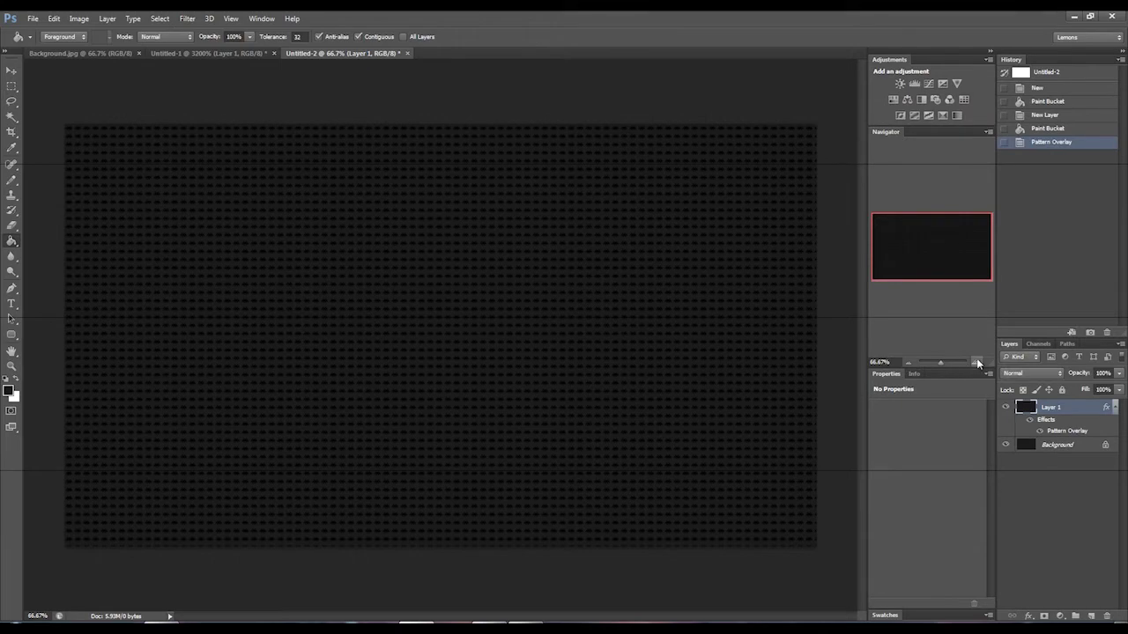
# - Change Layer 1's Pattern Overlay scale from 150% to 175%
pyautogui.click(976, 362)
pyautogui.moveTo(936, 267); pyautogui.dragTo(940, 296)
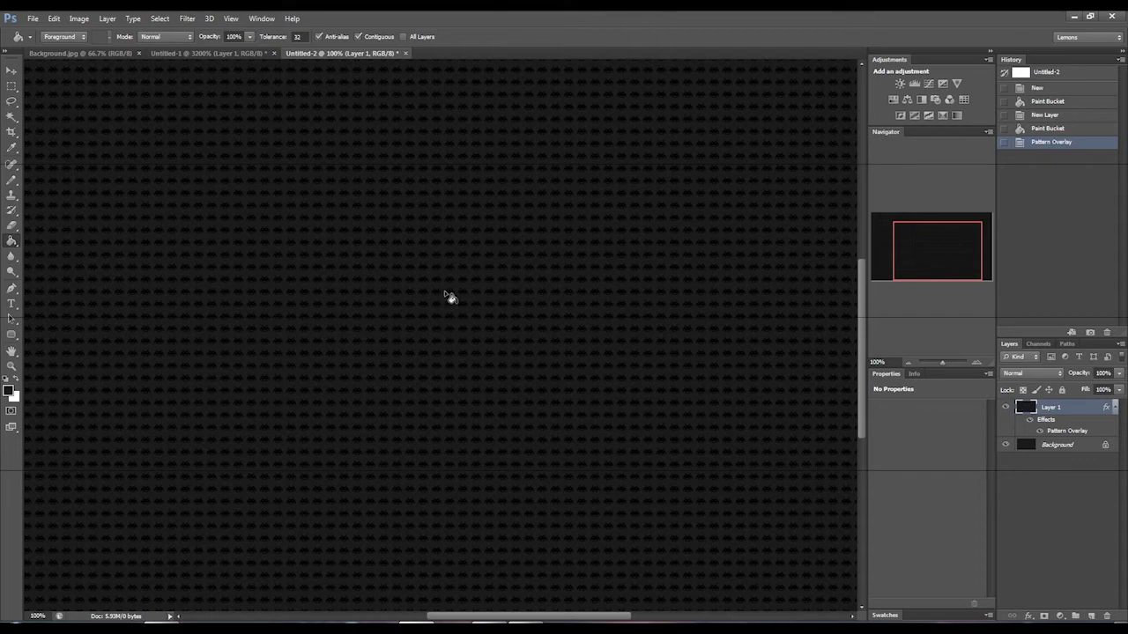
pyautogui.click(11, 71)
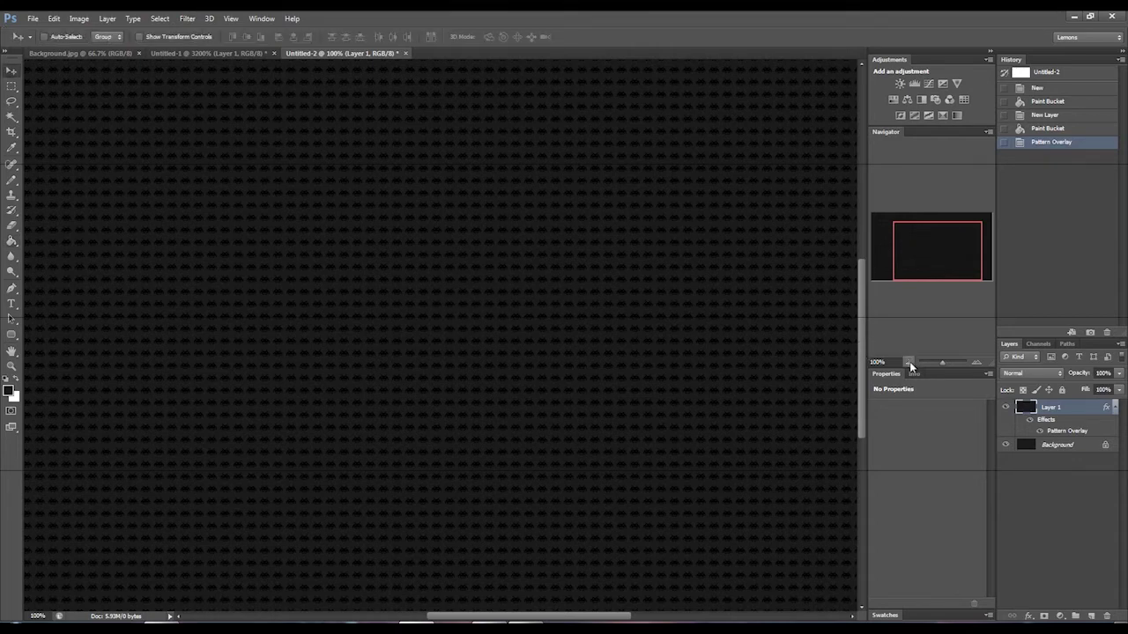
pyautogui.doubleClick(1025, 407)
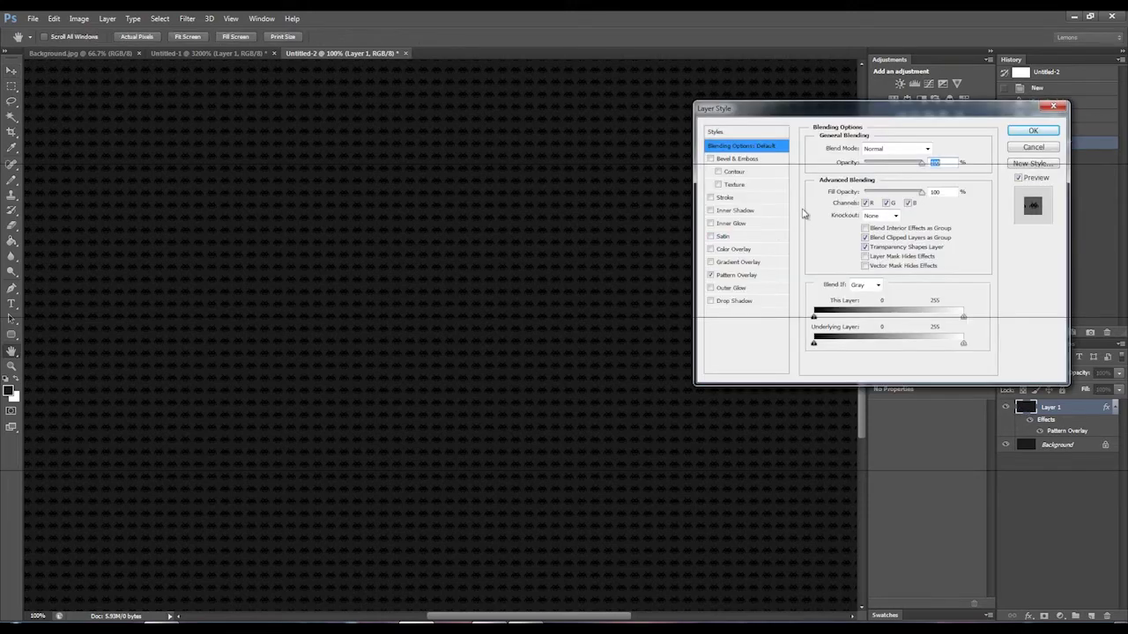
pyautogui.click(732, 275)
pyautogui.moveTo(885, 214); pyautogui.dragTo(814, 216)
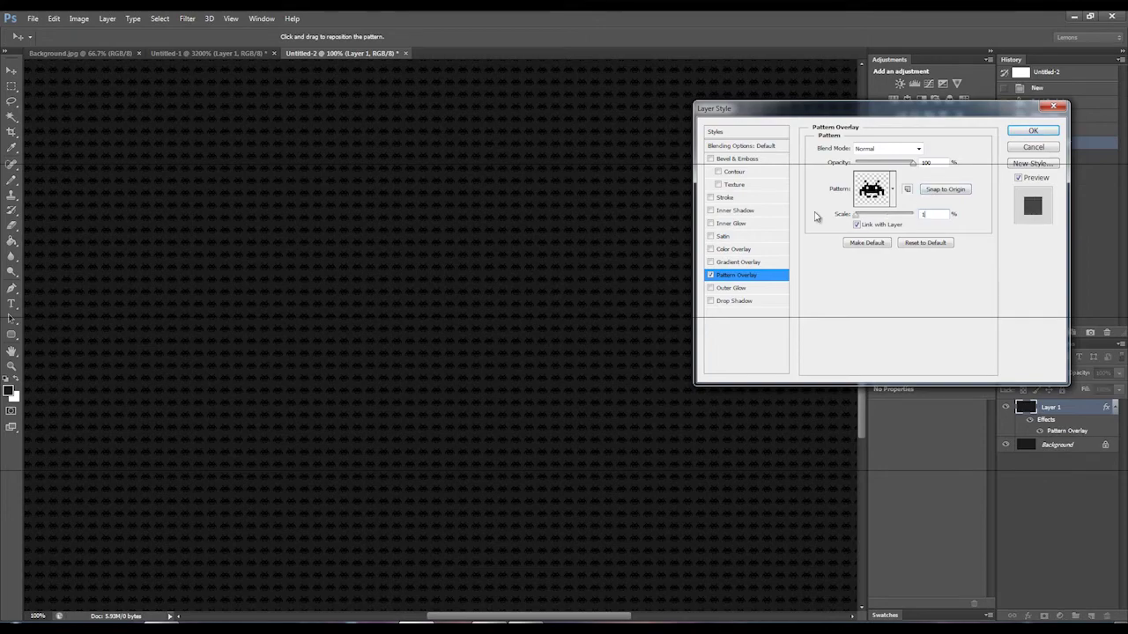
pyautogui.write('5')
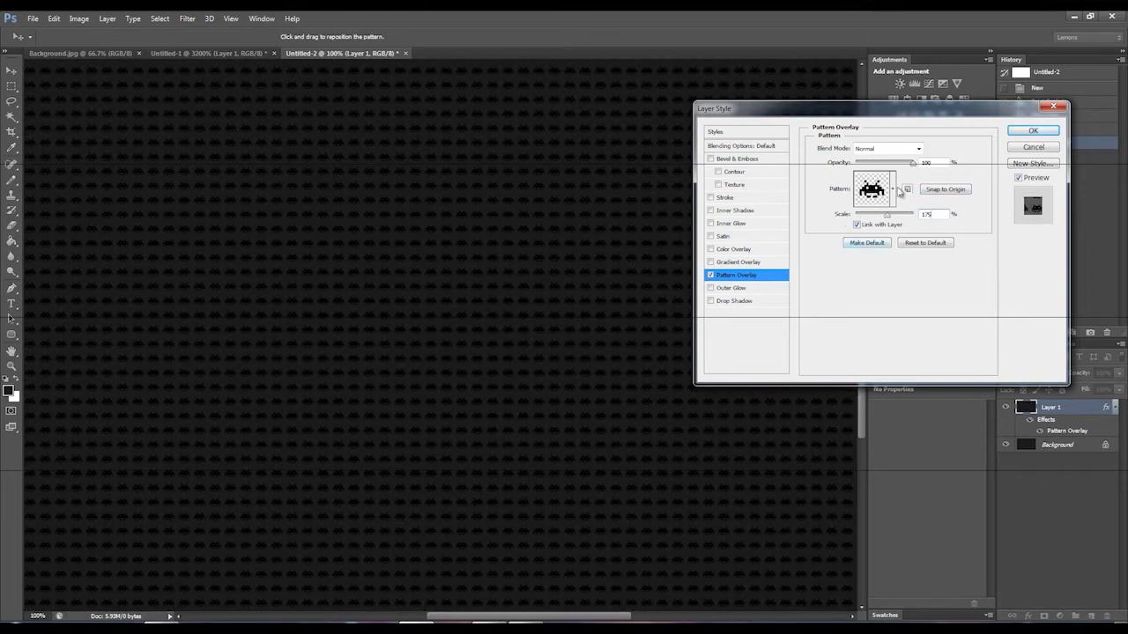
pyautogui.click(1032, 131)
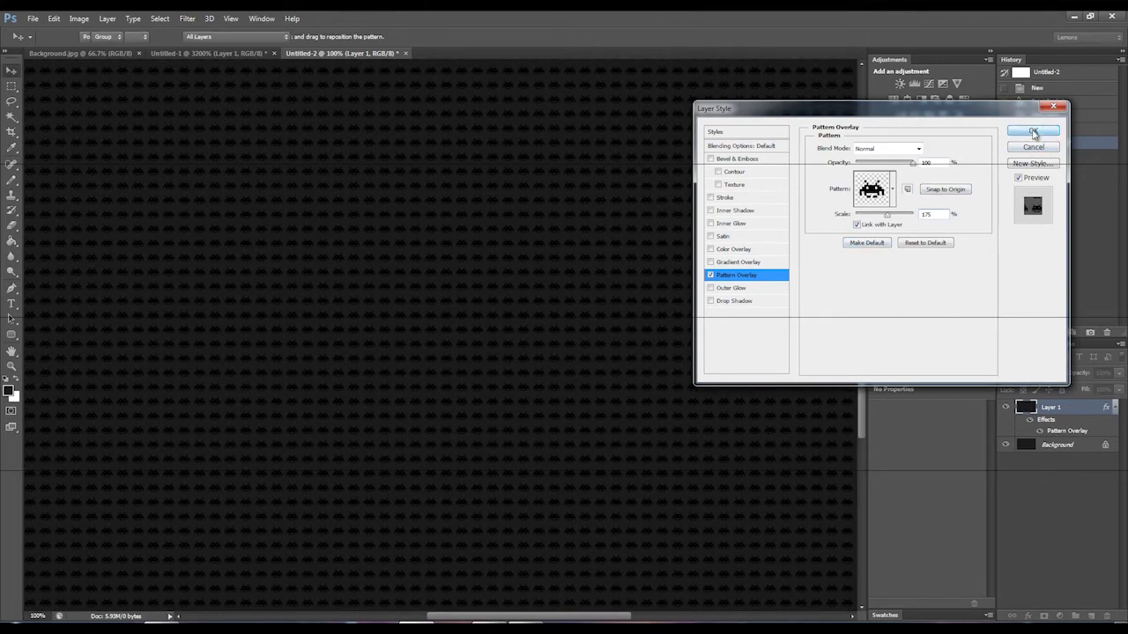
pyautogui.click(906, 361)
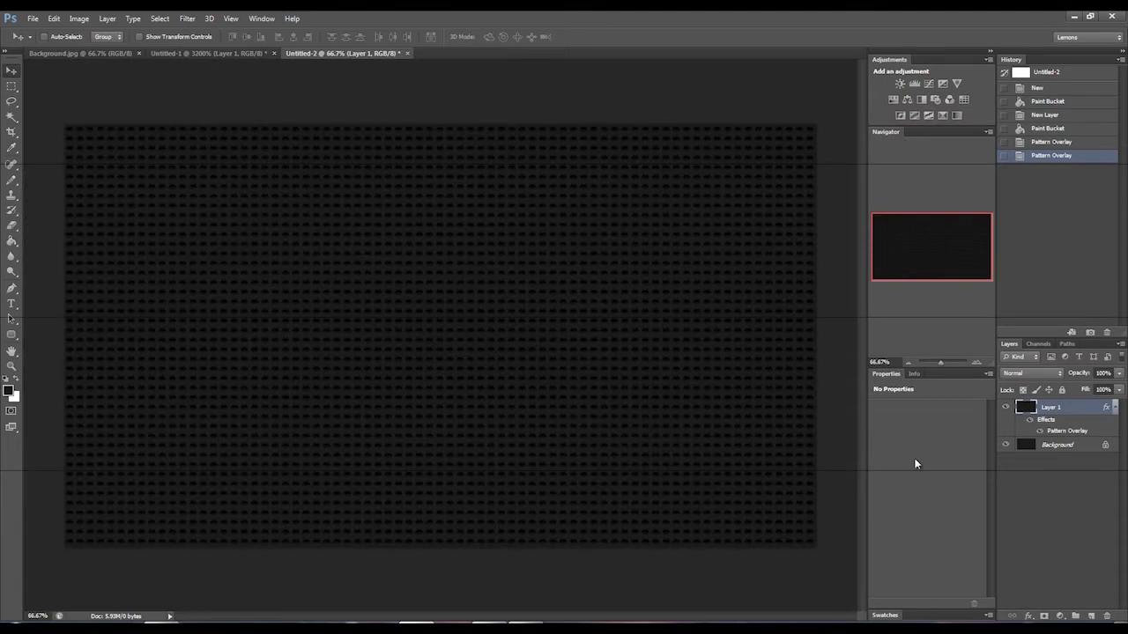
# - Add Layer 2, set the foreground to red, and choose a large Pencil tip
pyautogui.click(1091, 615)
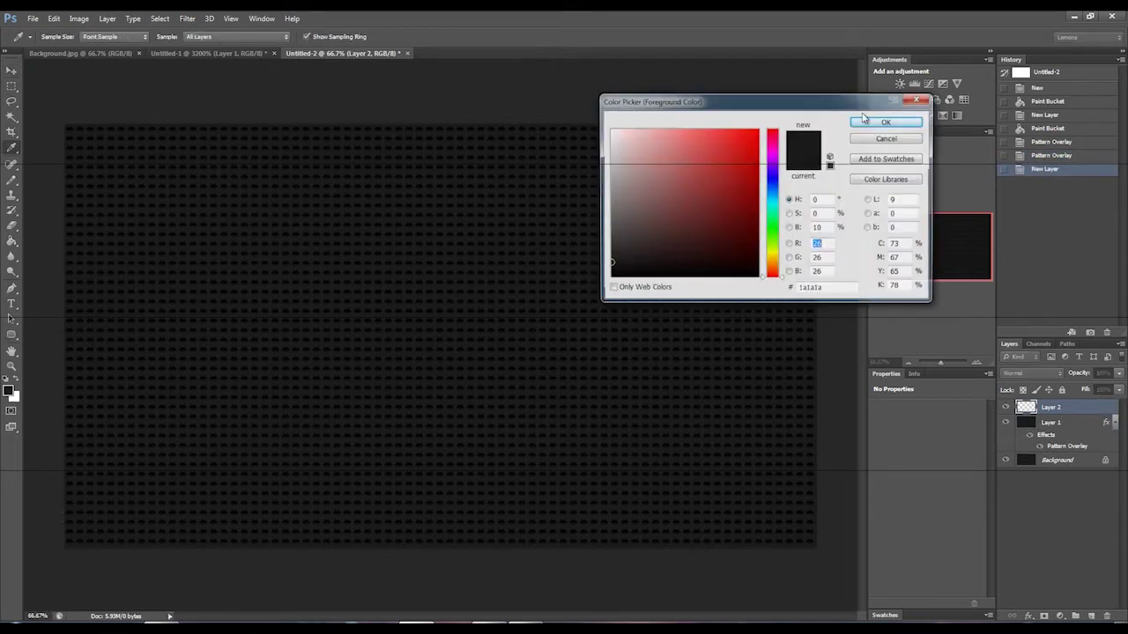
pyautogui.click(9, 392)
pyautogui.click(763, 129)
pyautogui.moveTo(763, 129); pyautogui.dragTo(757, 150)
pyautogui.click(887, 121)
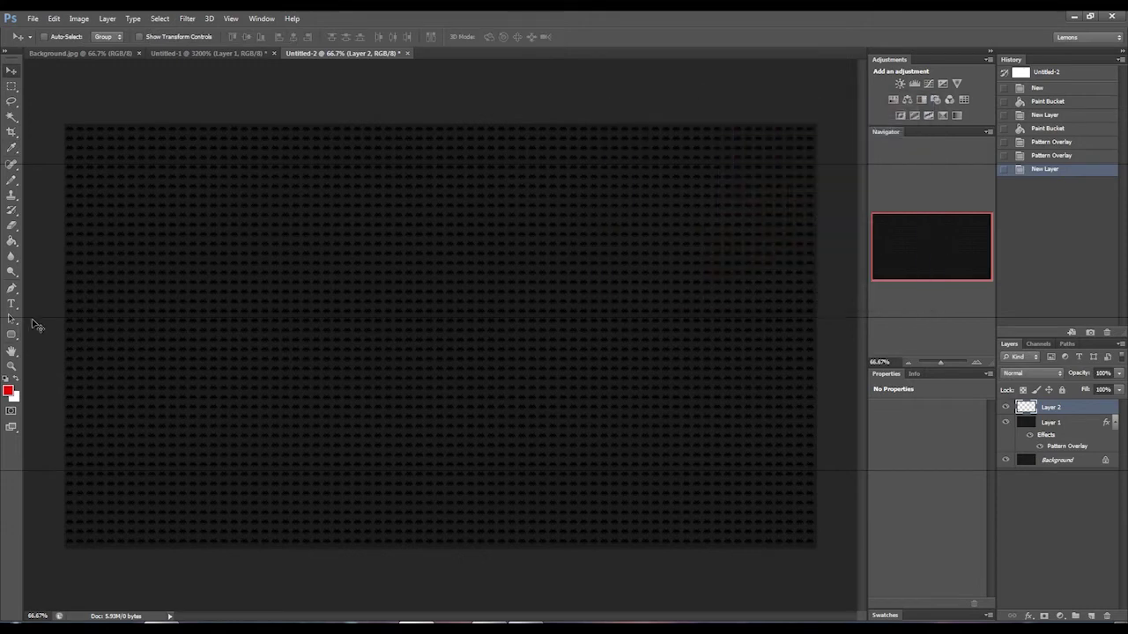
pyautogui.click(12, 181)
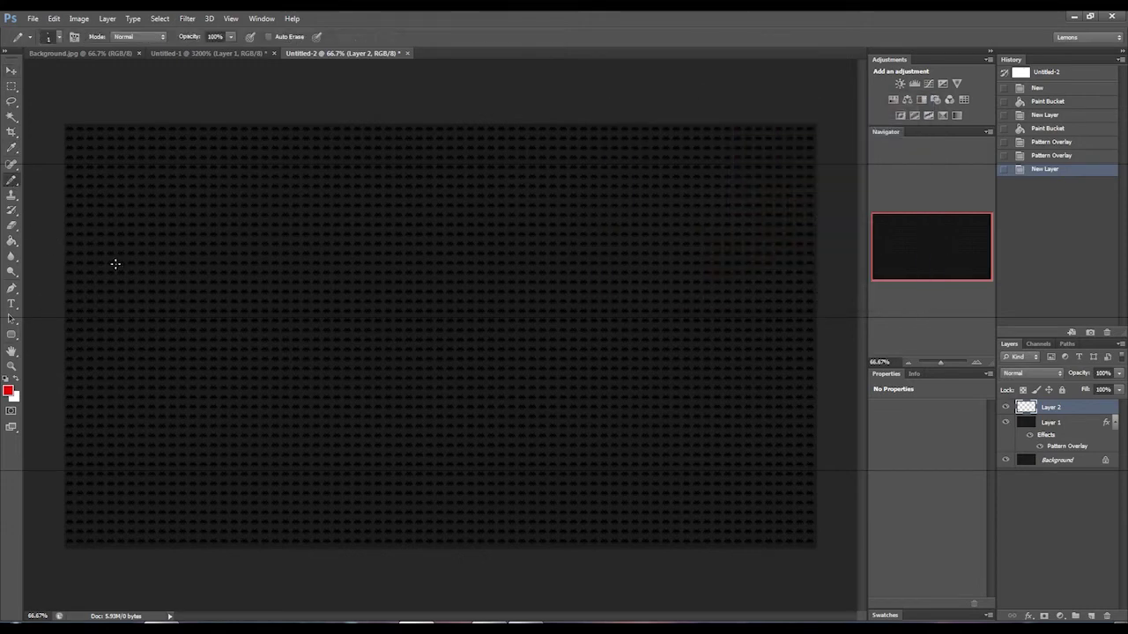
pyautogui.click(59, 37)
pyautogui.moveTo(57, 76); pyautogui.dragTo(59, 73)
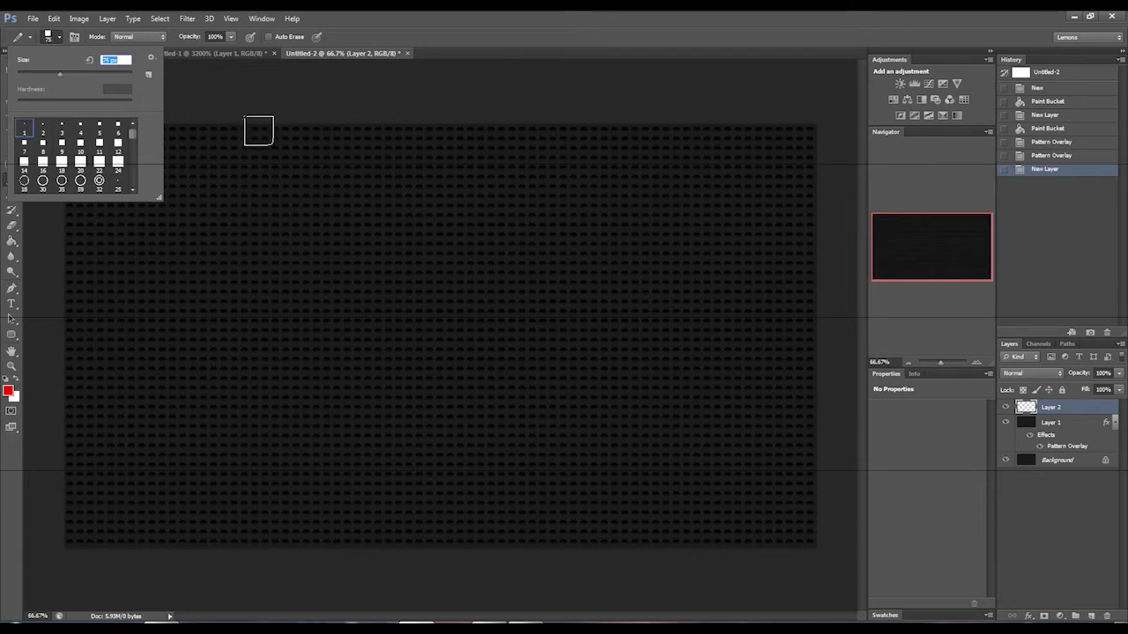
pyautogui.click(979, 361)
# - Stamp two stacked red squares near the canvas centre
pyautogui.click(979, 361)
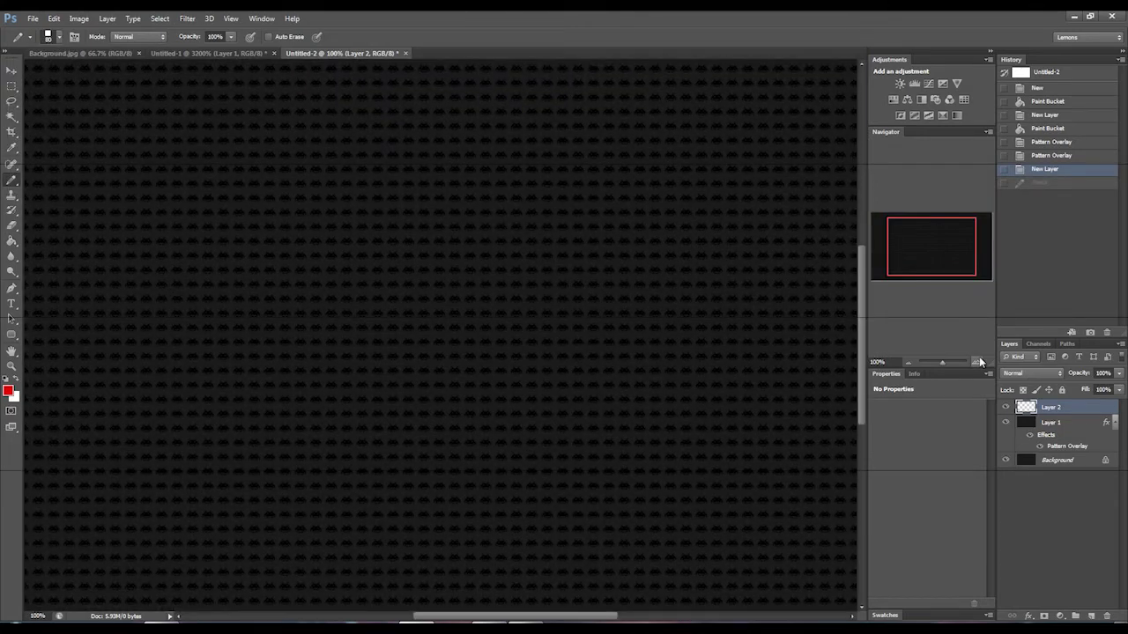
pyautogui.click(470, 287)
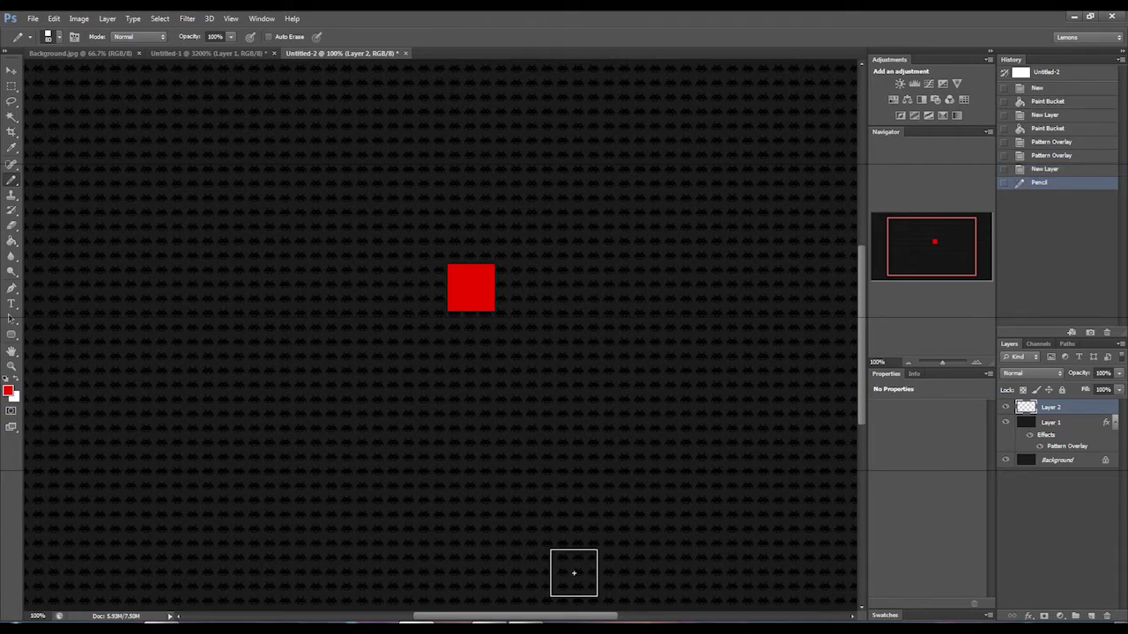
pyautogui.click(976, 365)
pyautogui.click(976, 365)
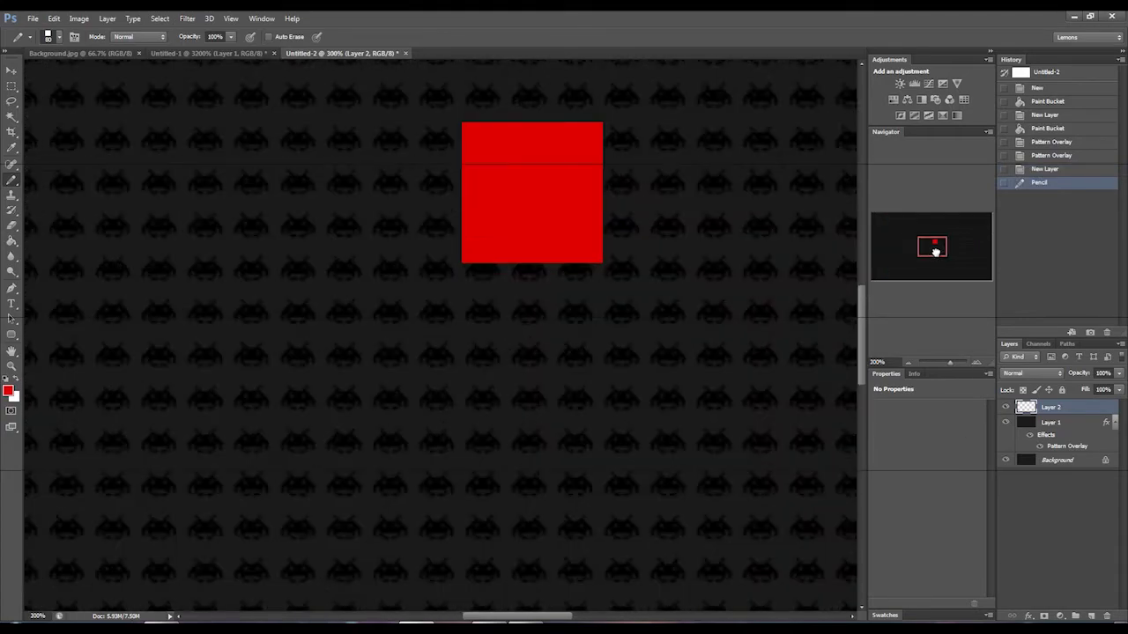
pyautogui.moveTo(932, 253); pyautogui.dragTo(933, 244)
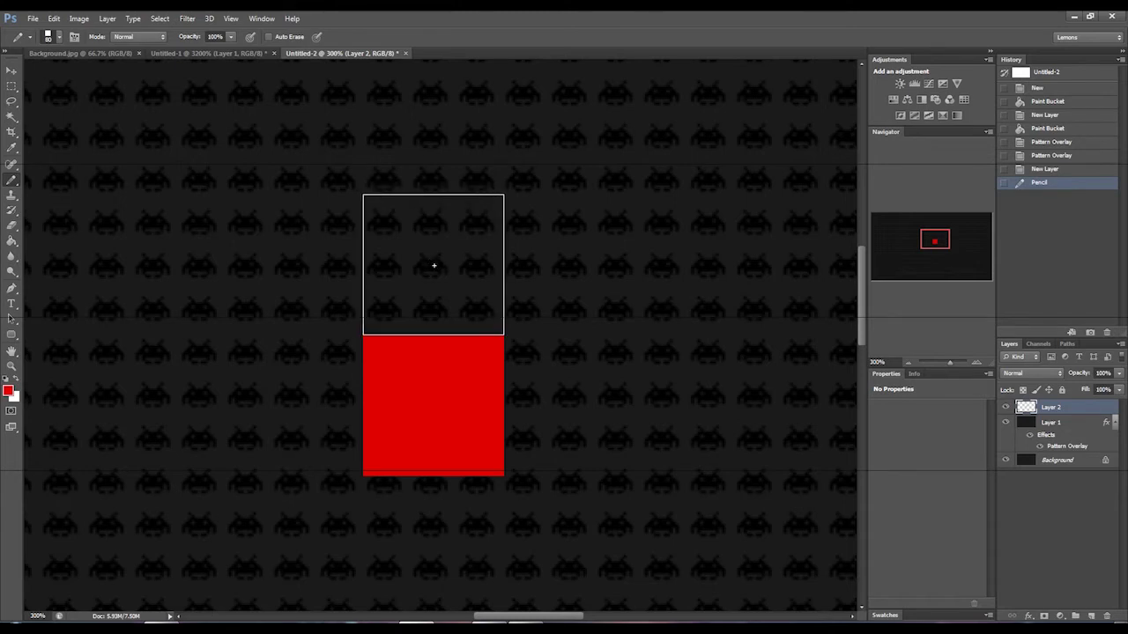
pyautogui.click(434, 265)
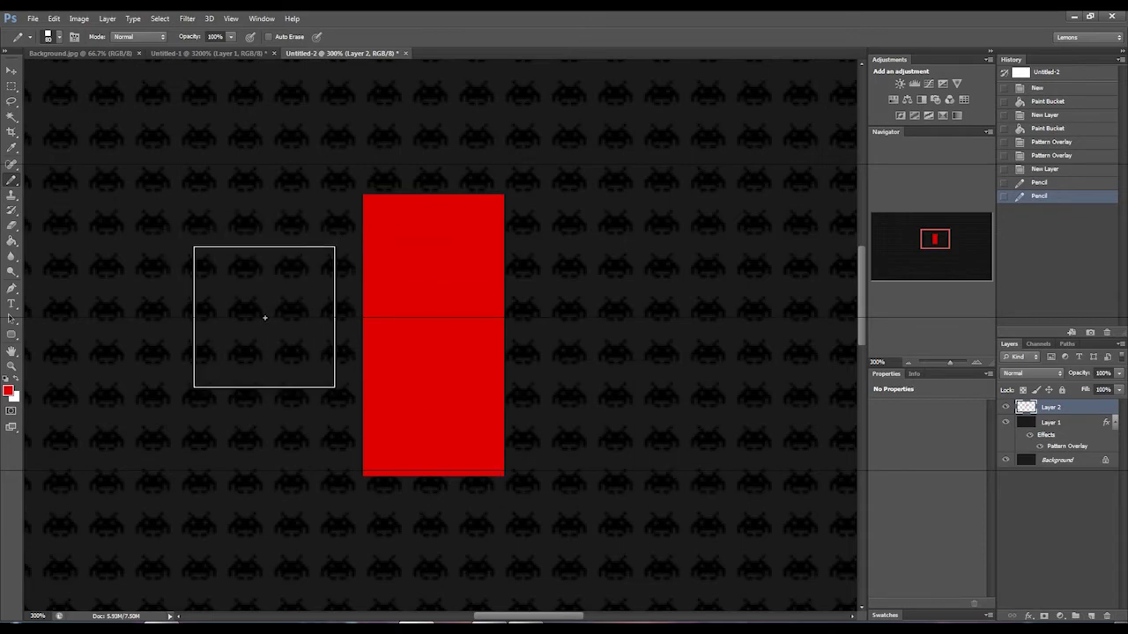
pyautogui.click(218, 54)
# - Drag the pixel invader layer from Untitled-1 into Untitled-2 with the Move tool
pyautogui.press('v')
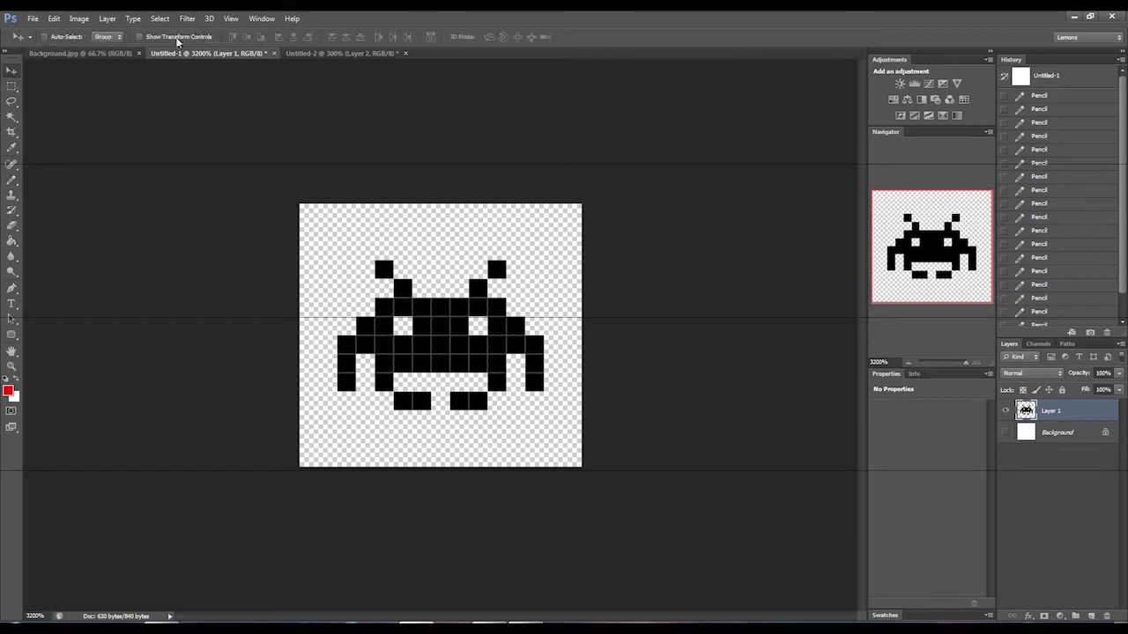
pyautogui.moveTo(190, 53); pyautogui.dragTo(546, 103)
pyautogui.moveTo(617, 282); pyautogui.dragTo(172, 309)
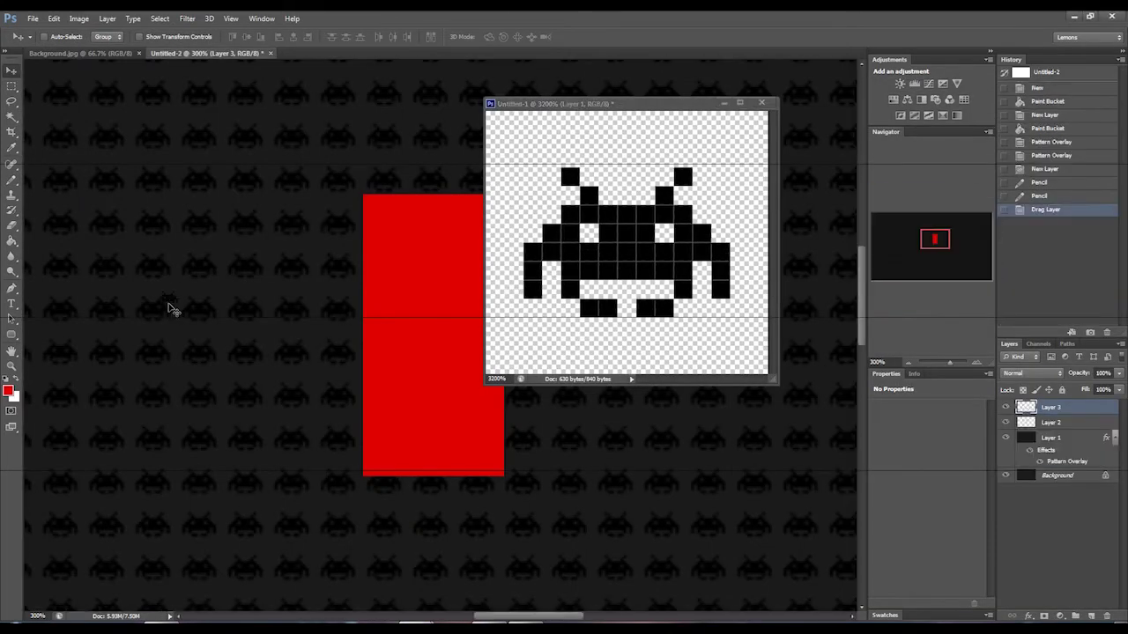
pyautogui.click(724, 103)
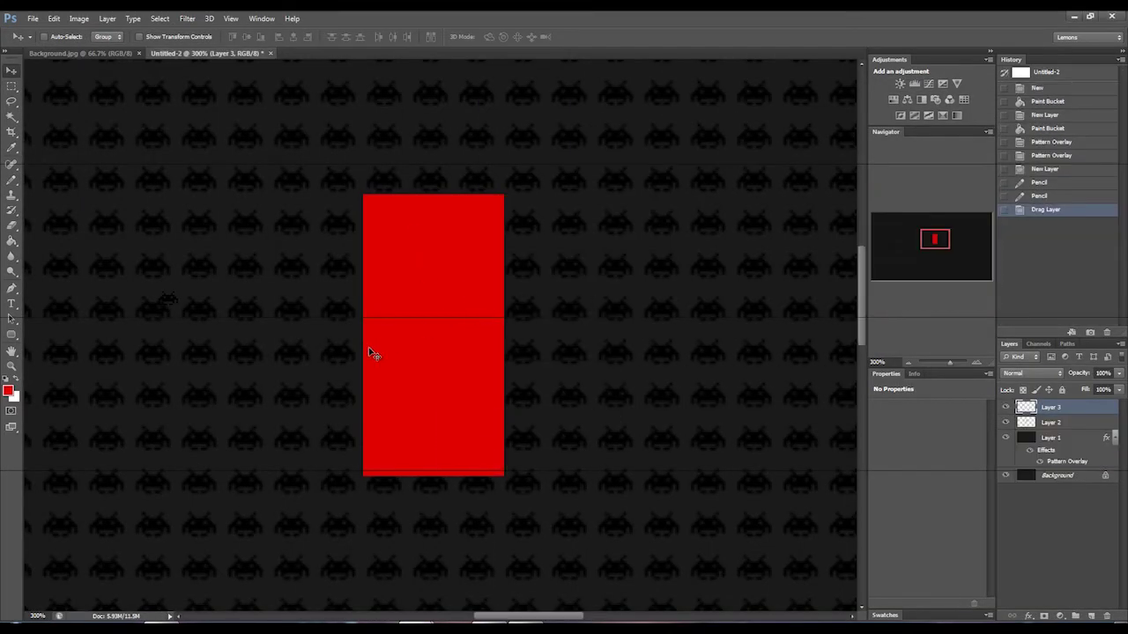
# - Scale the invader up to about 1700% and place it right of the red block
pyautogui.hotkey('ctrl', 't')
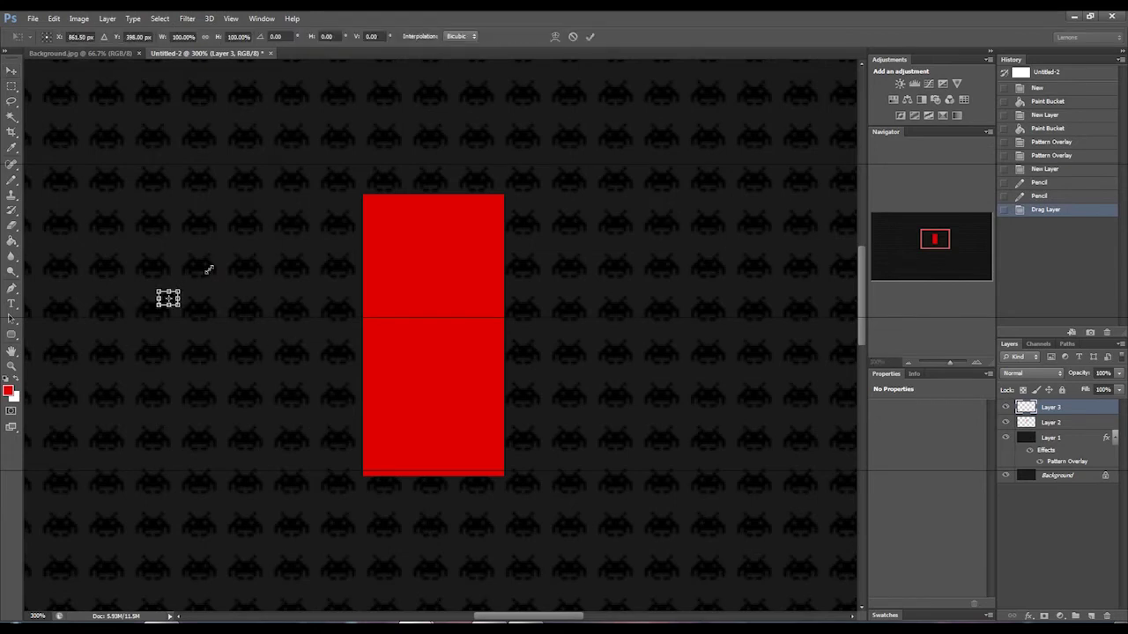
pyautogui.moveTo(208, 269); pyautogui.dragTo(486, 63)
pyautogui.moveTo(402, 228); pyautogui.dragTo(781, 402)
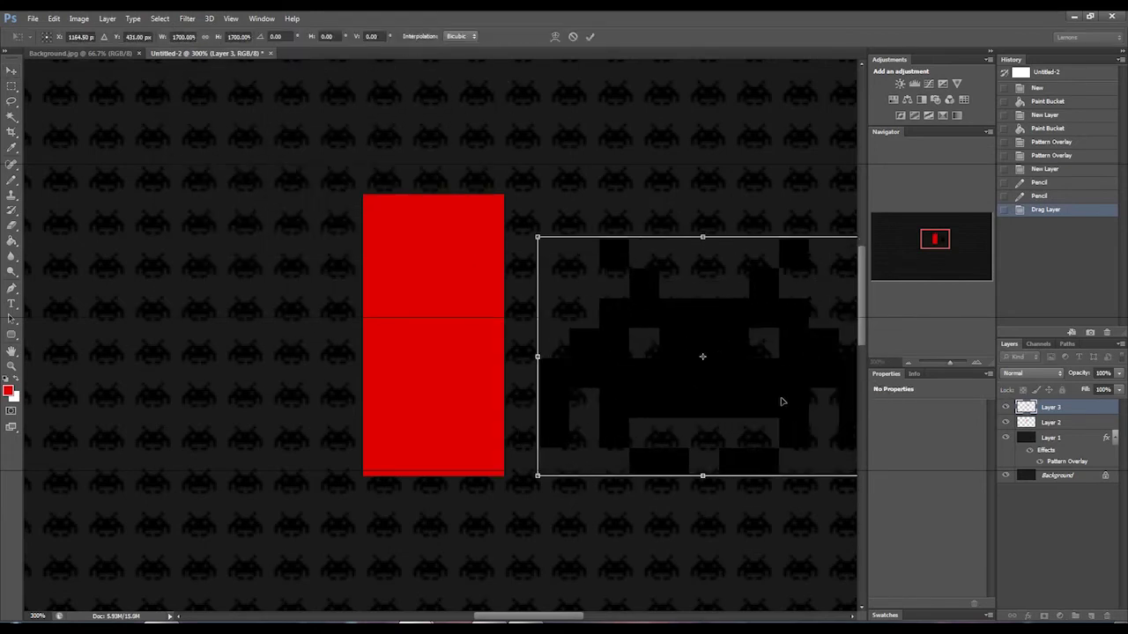
pyautogui.press('Return')
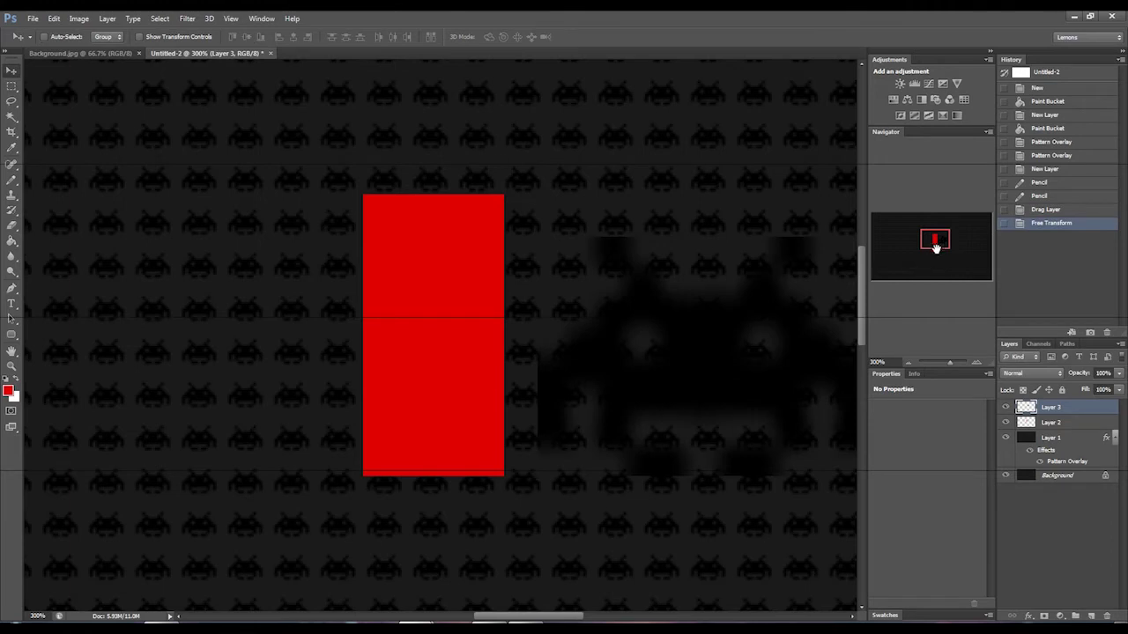
pyautogui.moveTo(936, 247); pyautogui.dragTo(942, 247)
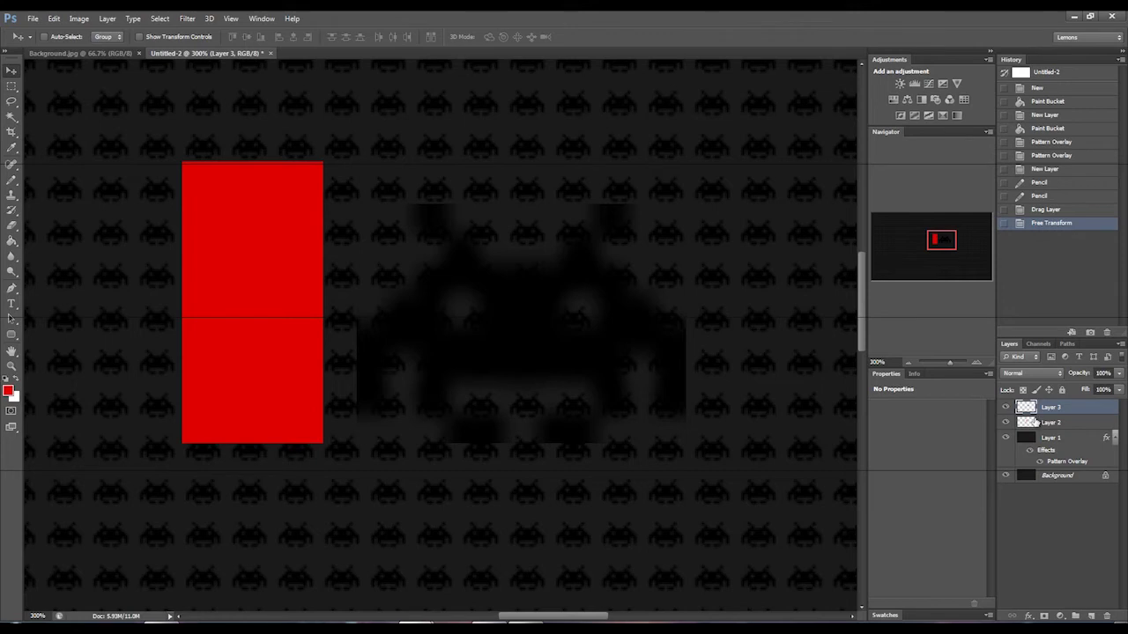
pyautogui.click(1035, 421)
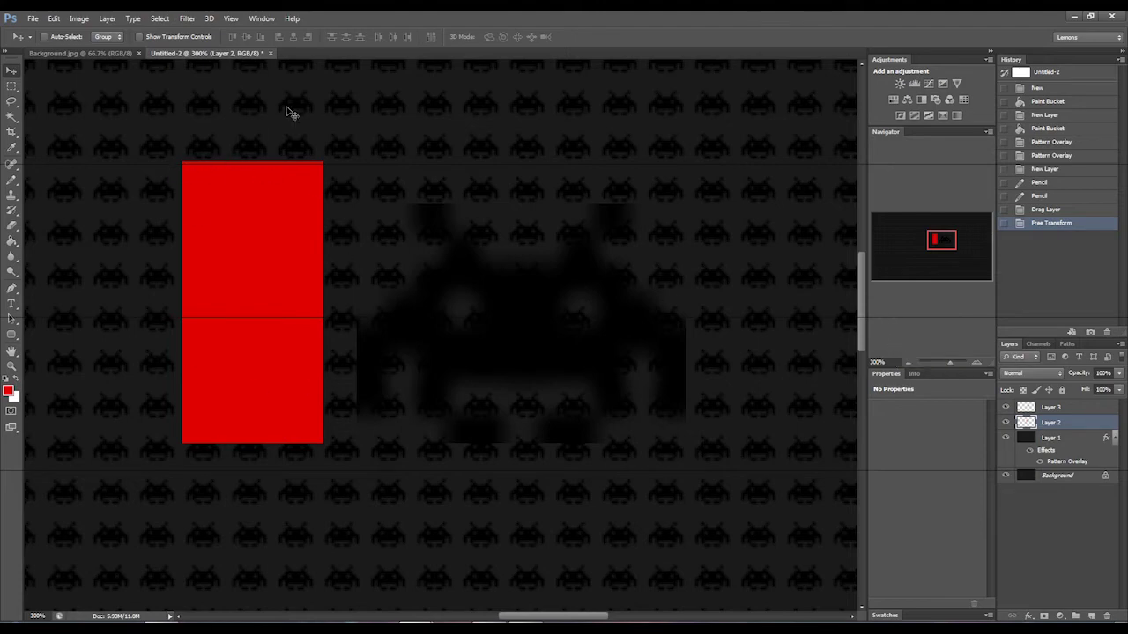
pyautogui.hotkey('ctrl', '1')
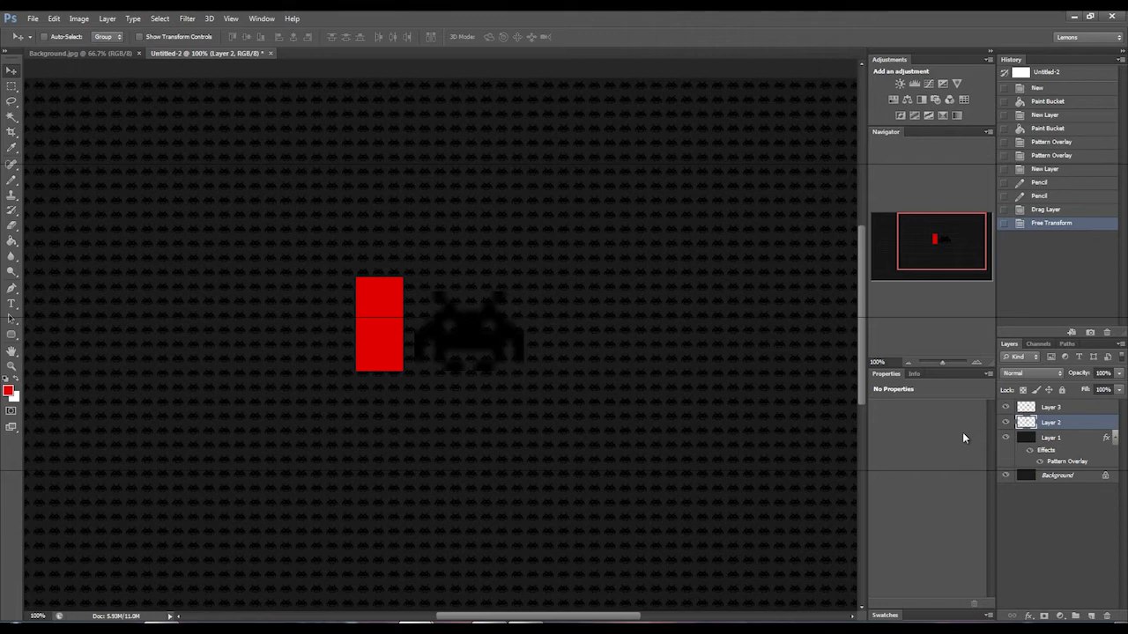
pyautogui.click(907, 363)
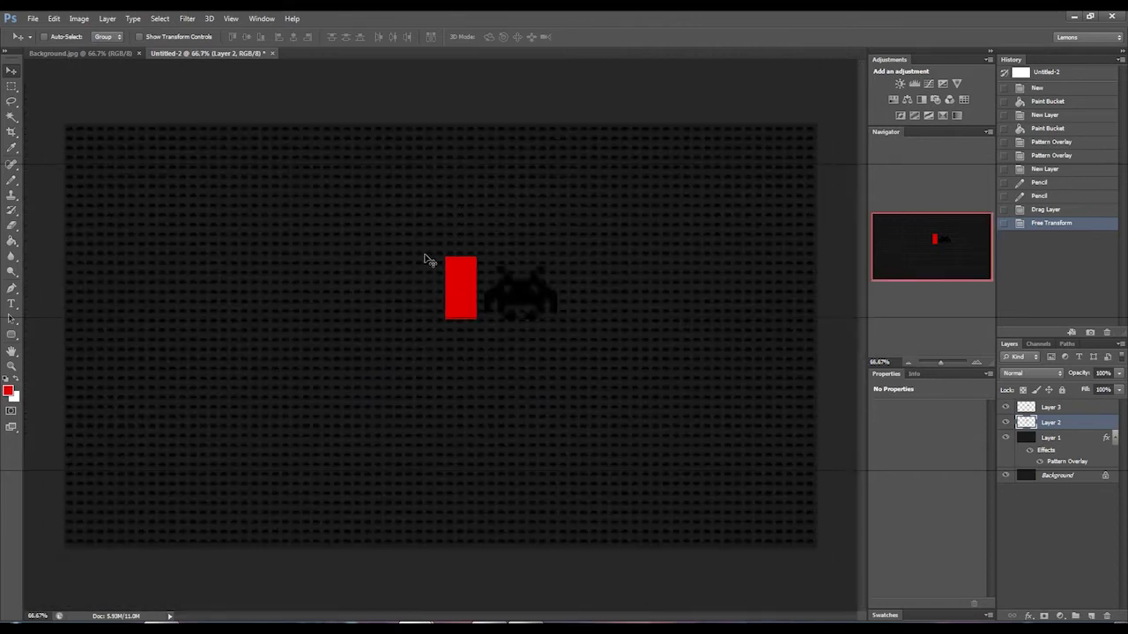
pyautogui.click(974, 363)
pyautogui.click(974, 363)
pyautogui.click(974, 363)
pyautogui.click(974, 363)
pyautogui.moveTo(932, 243); pyautogui.dragTo(935, 239)
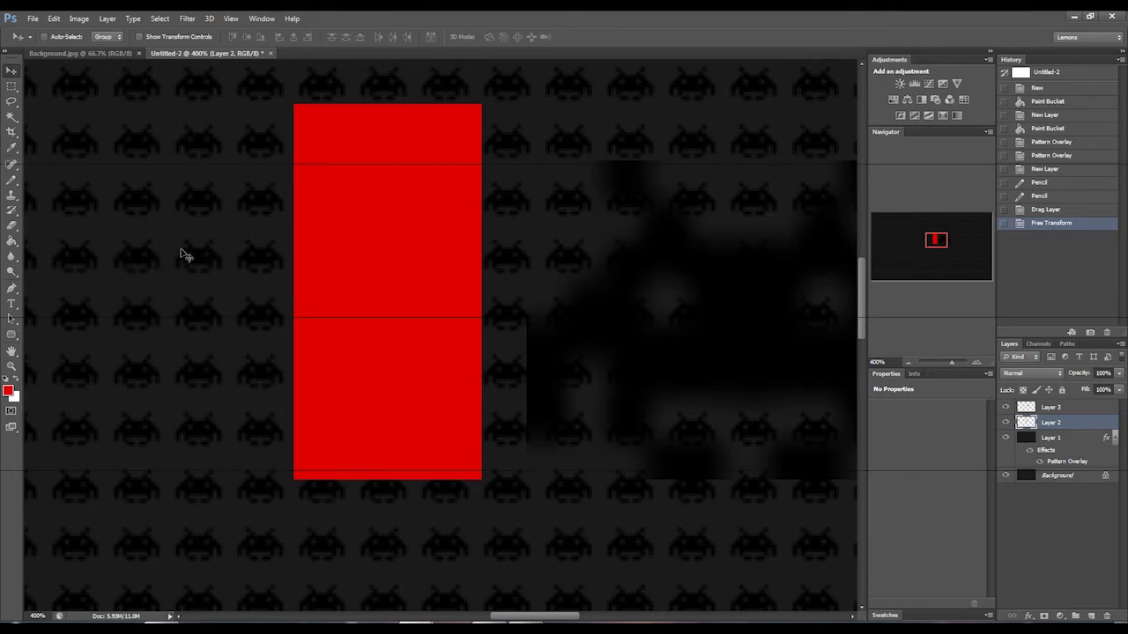
pyautogui.hotkey('ctrl', '-')
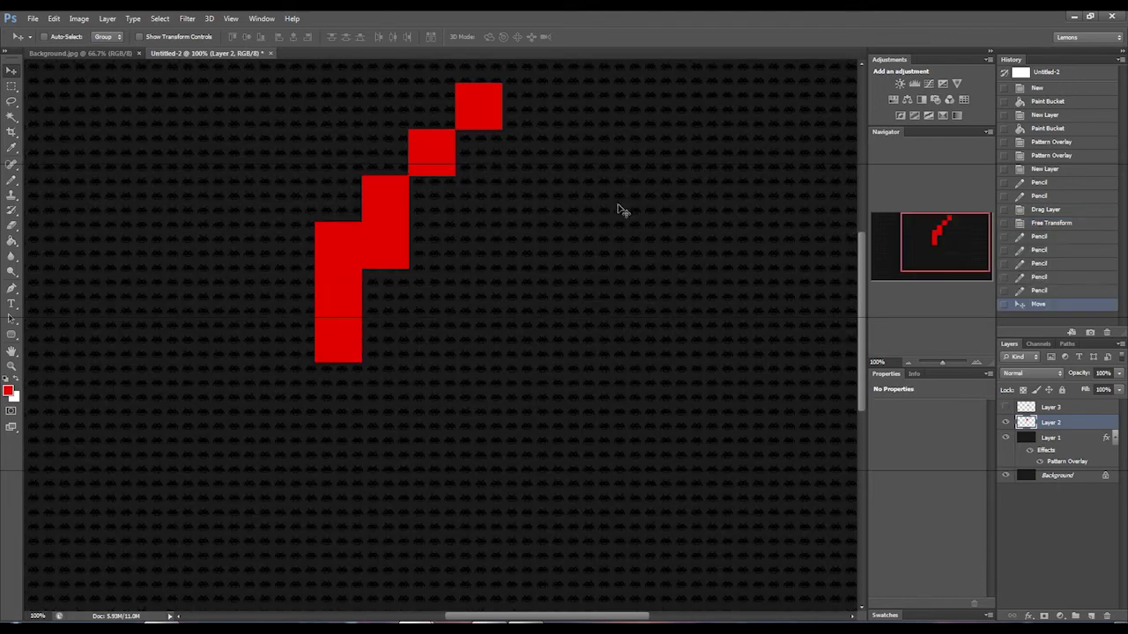
# - Nudge the red pixel shape down, inspecting it at 300% before returning to 100%
pyautogui.moveTo(453, 227); pyautogui.dragTo(455, 299)
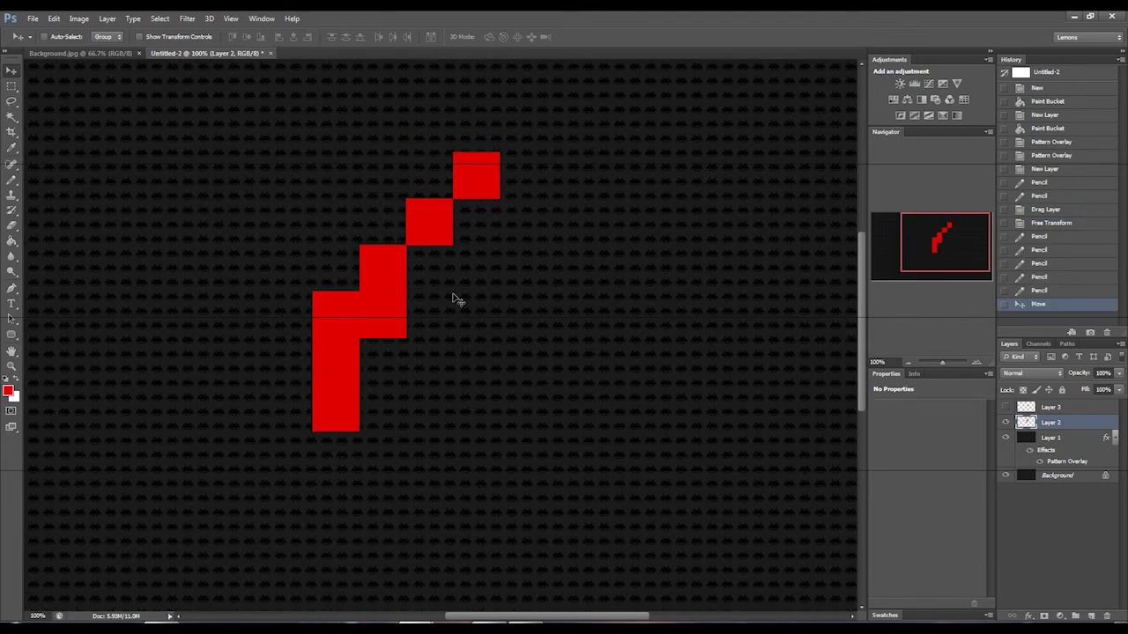
pyautogui.click(977, 362)
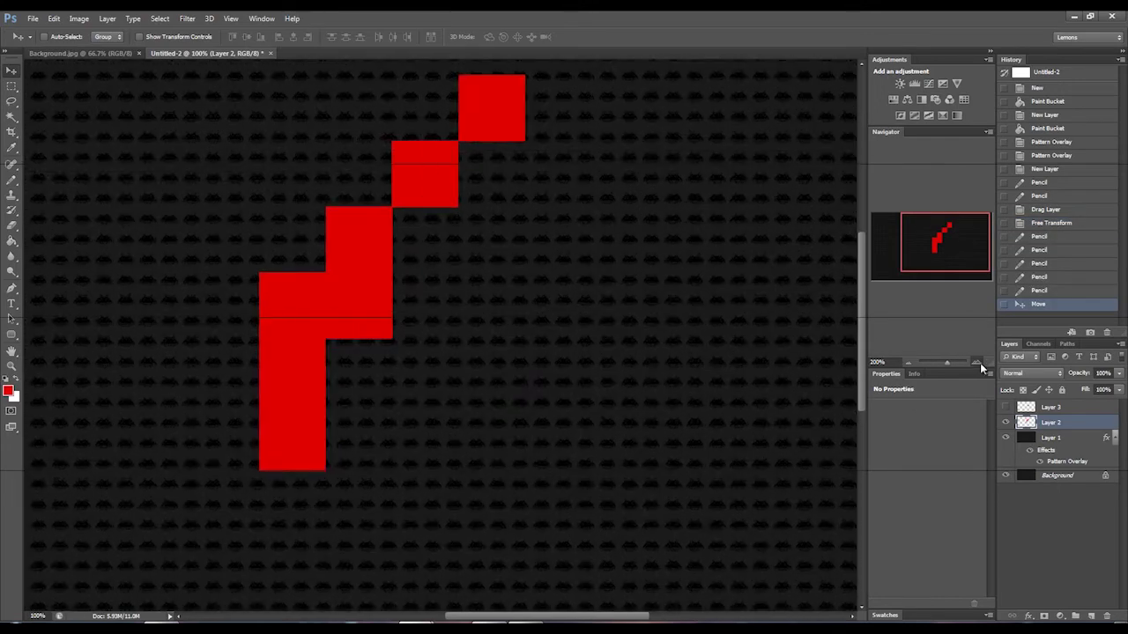
pyautogui.click(977, 362)
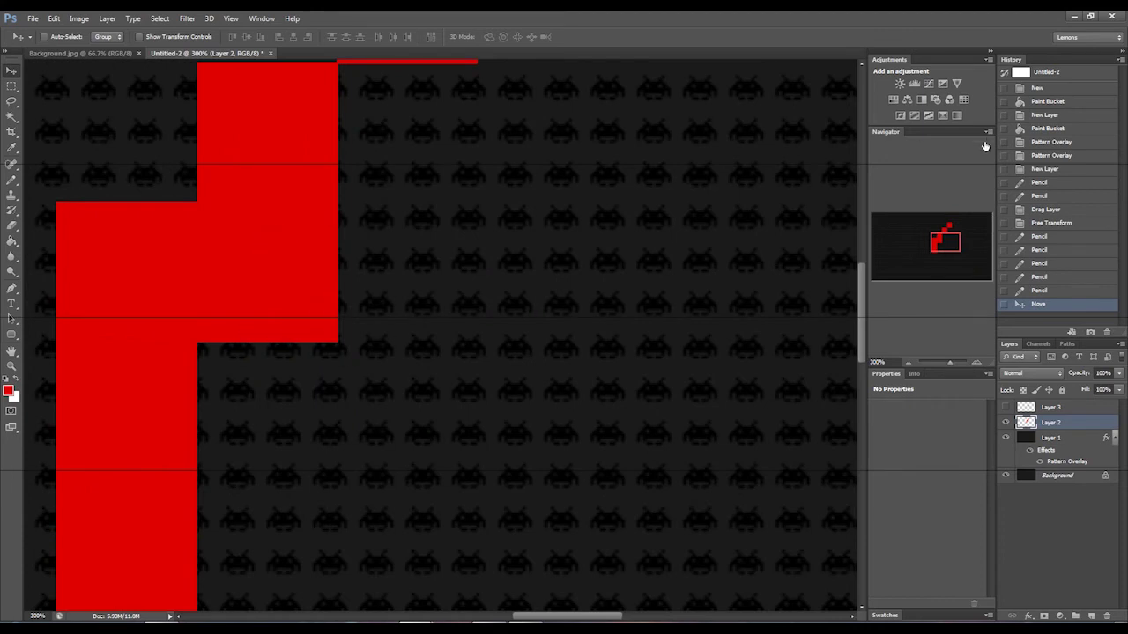
pyautogui.moveTo(949, 242); pyautogui.dragTo(954, 228)
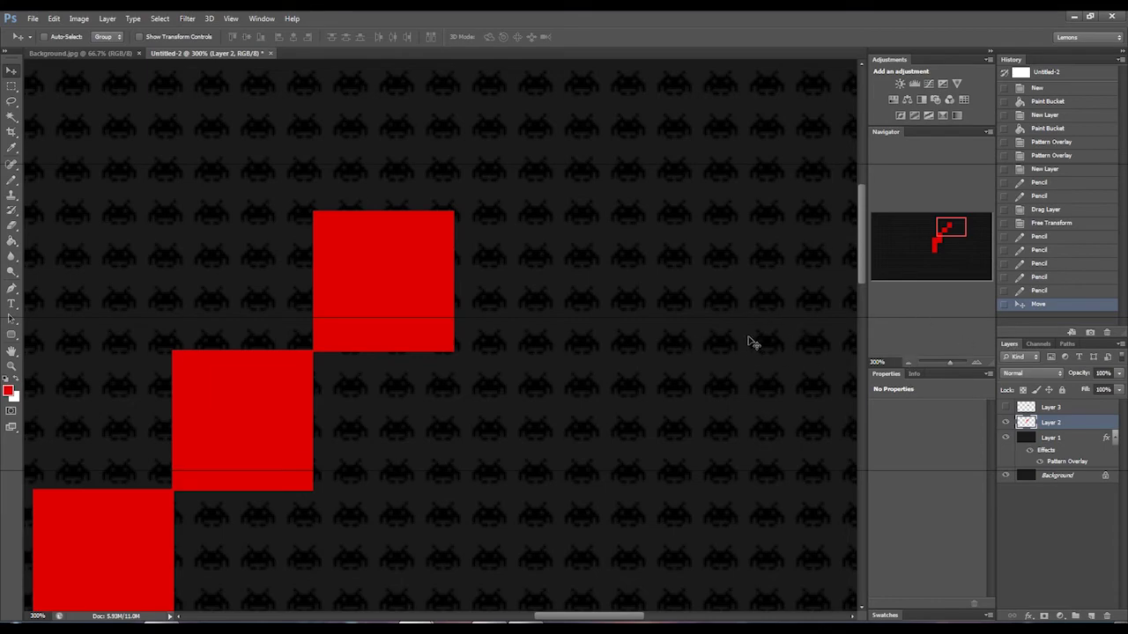
pyautogui.click(908, 361)
pyautogui.click(909, 361)
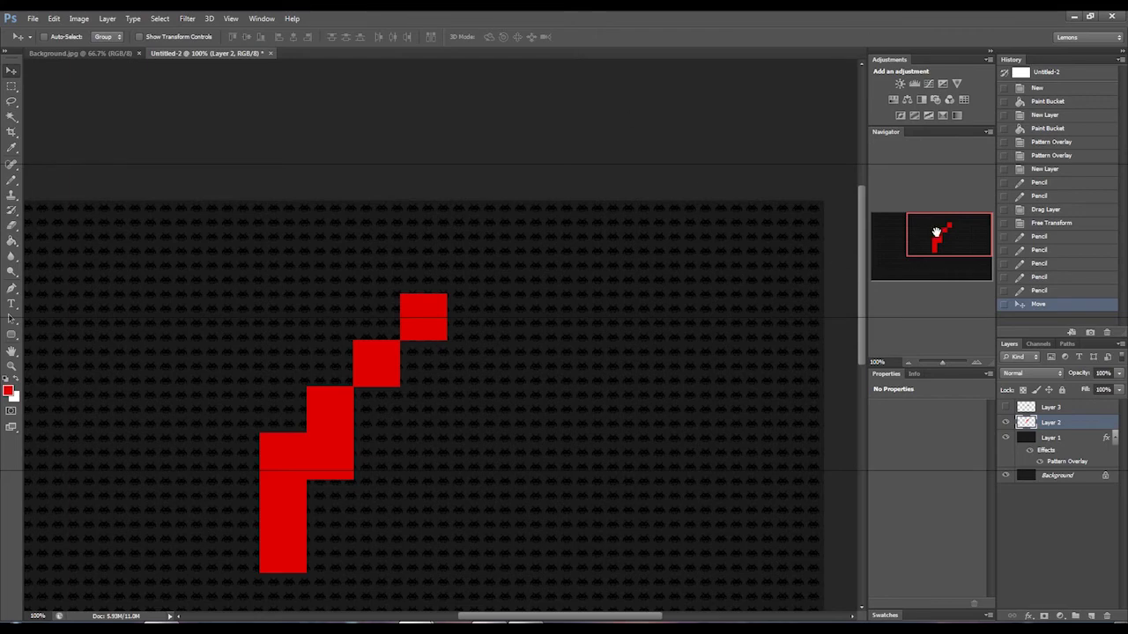
pyautogui.moveTo(938, 233); pyautogui.dragTo(932, 244)
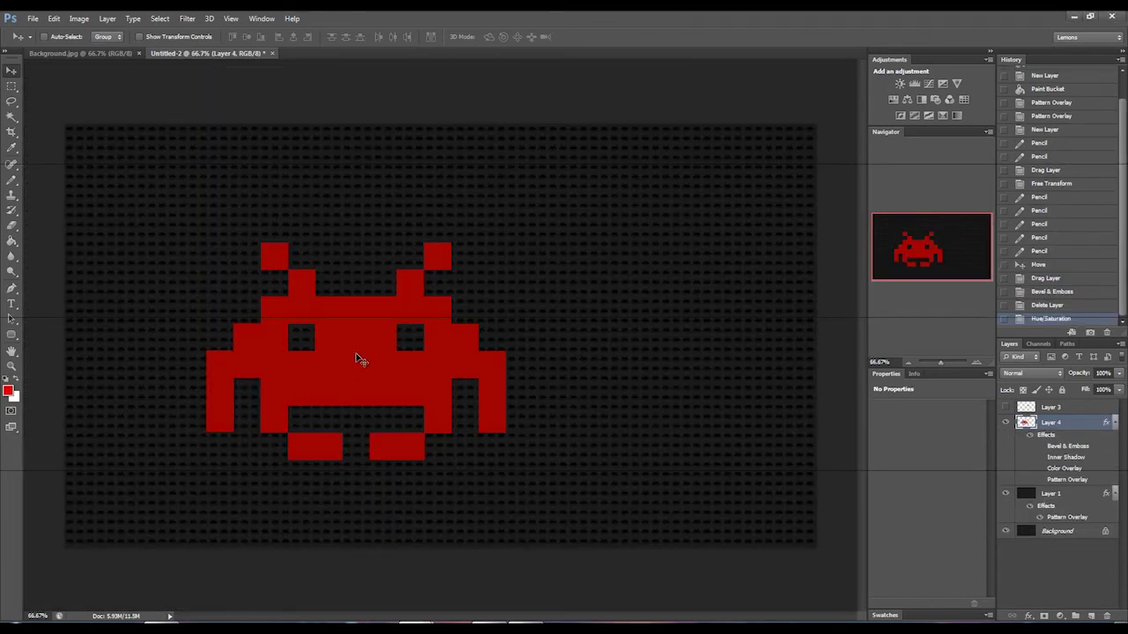
# - Move the red invader right and slightly up, and delete the unused Layer 3
pyautogui.moveTo(370, 365); pyautogui.dragTo(446, 346)
pyautogui.click(1055, 409)
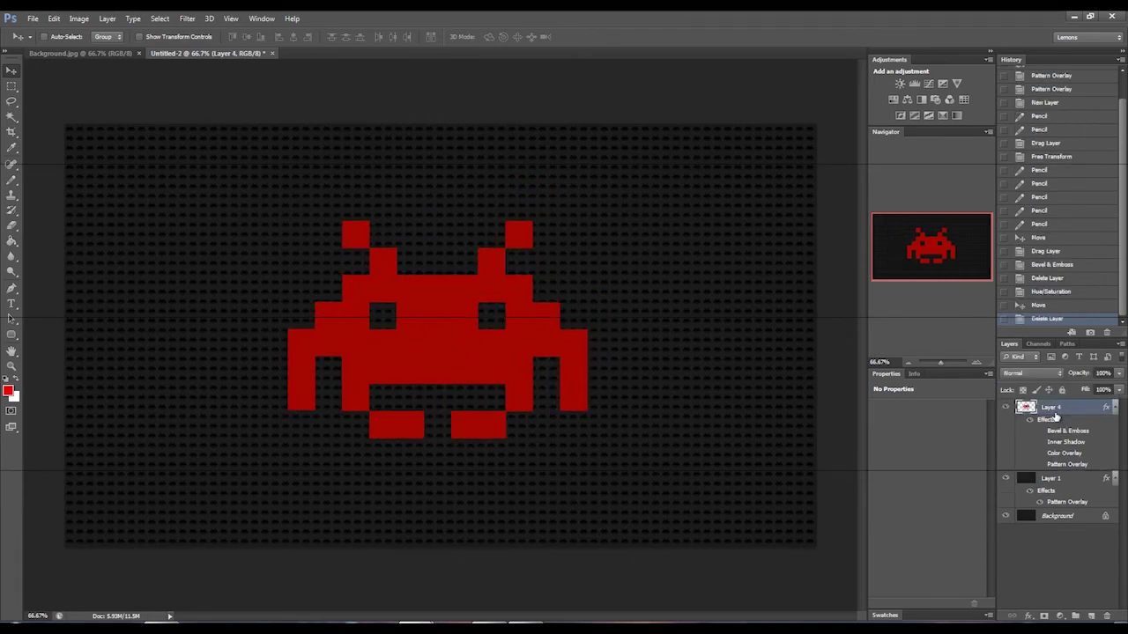
pyautogui.press('Delete')
# - Align the invader to the canvas's horizontal and vertical centres, then clear the selection
pyautogui.keyDown('ctrl'); pyautogui.click(1024, 480); pyautogui.keyUp('ctrl')
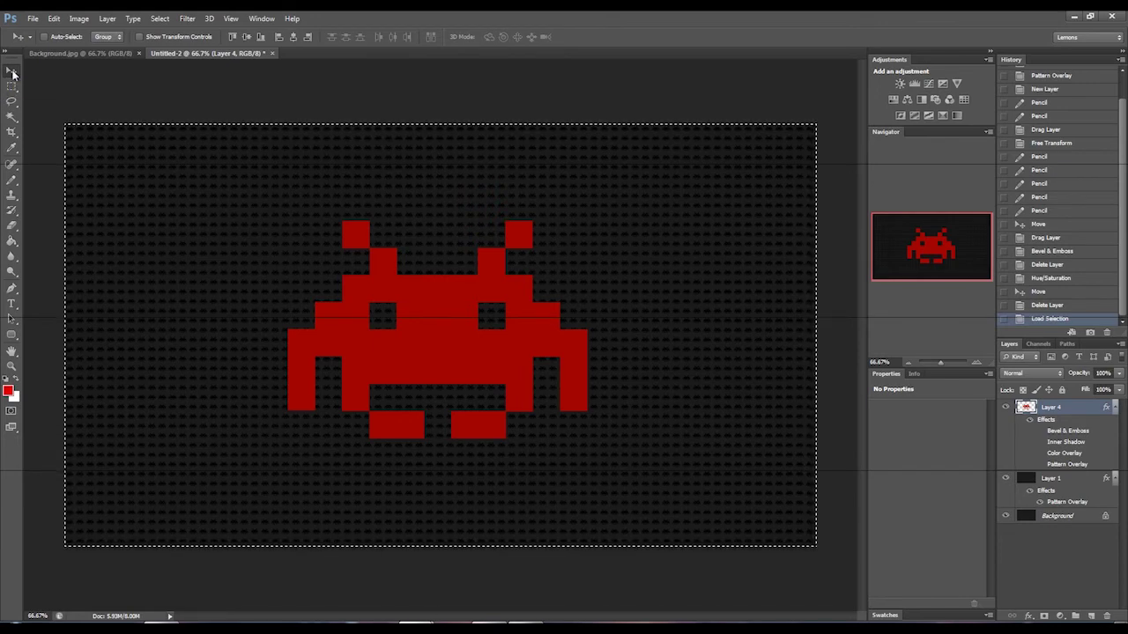
pyautogui.click(294, 41)
pyautogui.click(245, 39)
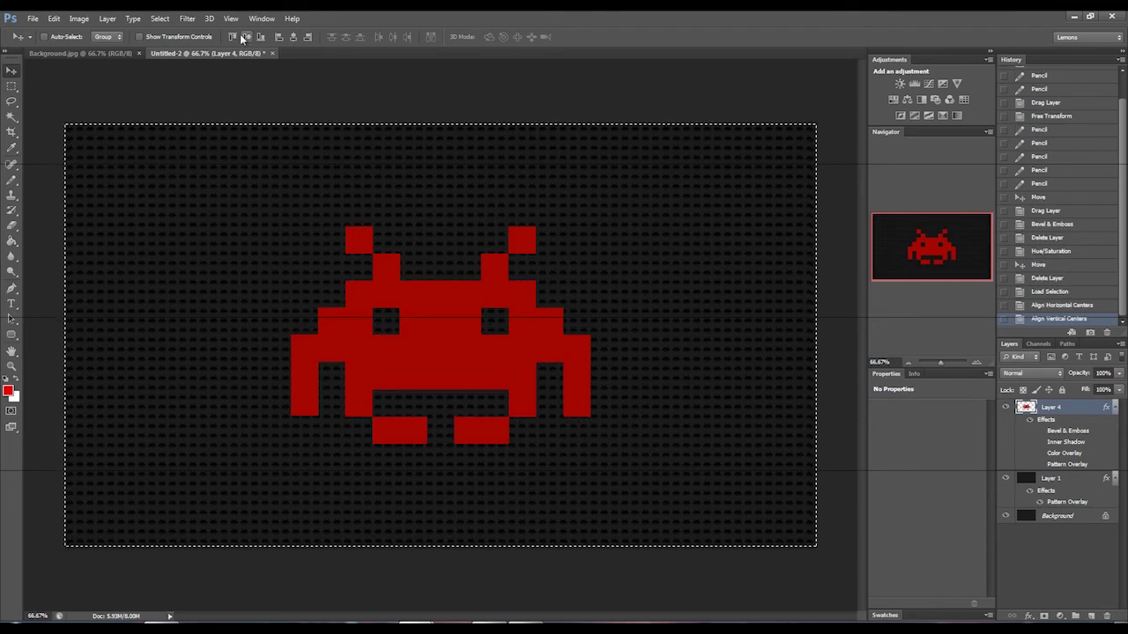
pyautogui.click(11, 85)
pyautogui.hotkey('ctrl', 'd')
pyautogui.click(1079, 483)
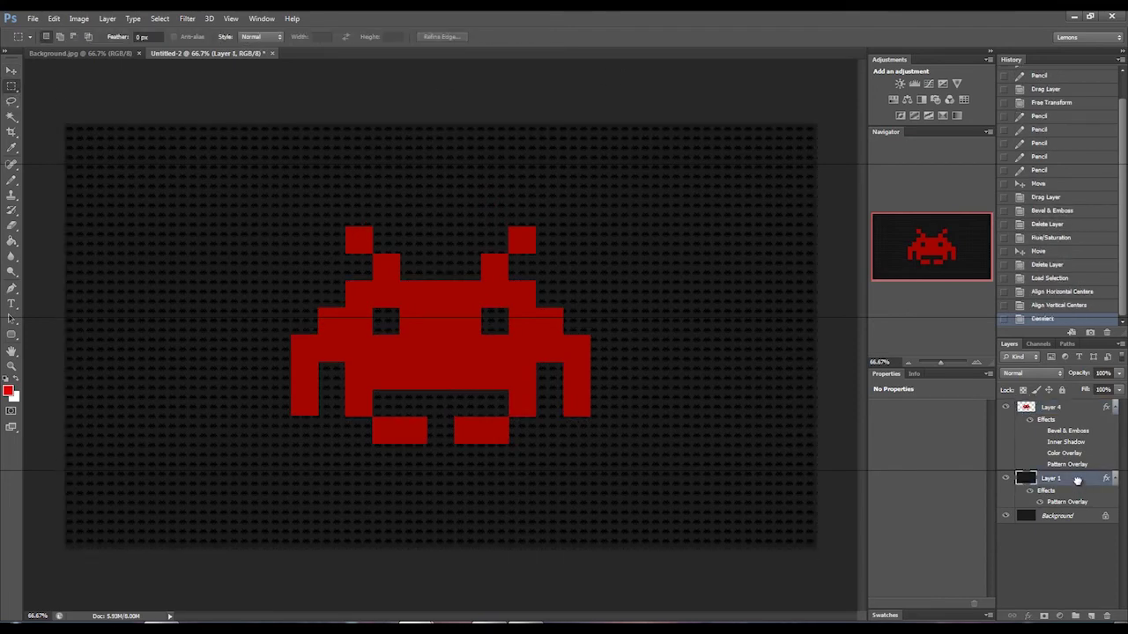
# - Move Layer 1 above Layer 4 and clip it to the invader's shape
pyautogui.moveTo(1054, 408); pyautogui.dragTo(1066, 489)
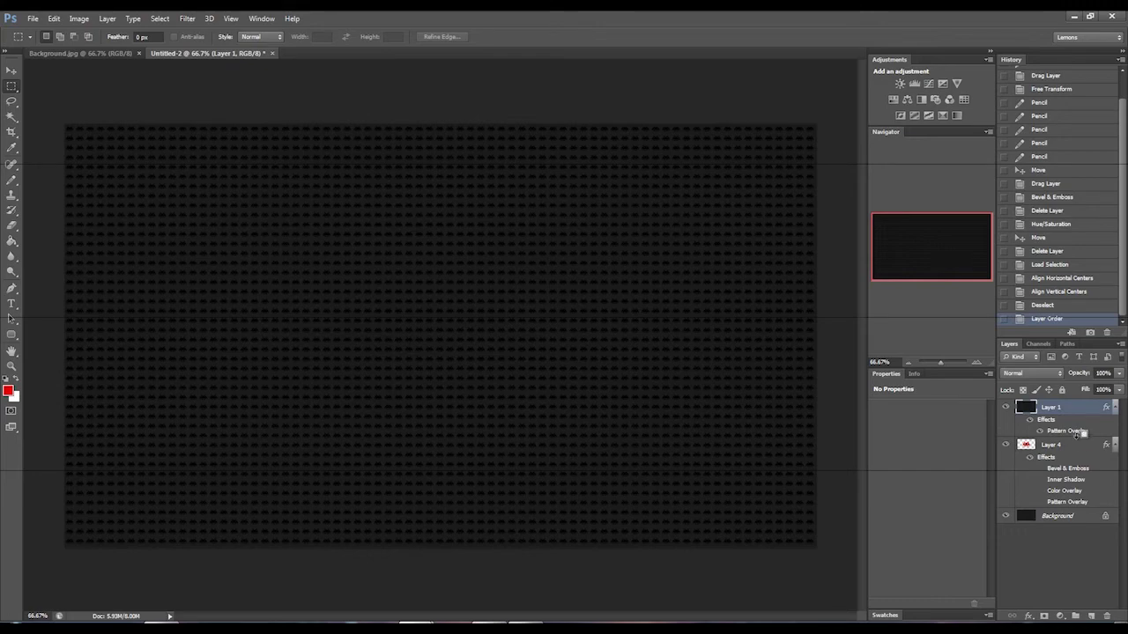
pyautogui.keyDown('alt'); pyautogui.click(1081, 435); pyautogui.keyUp('alt')
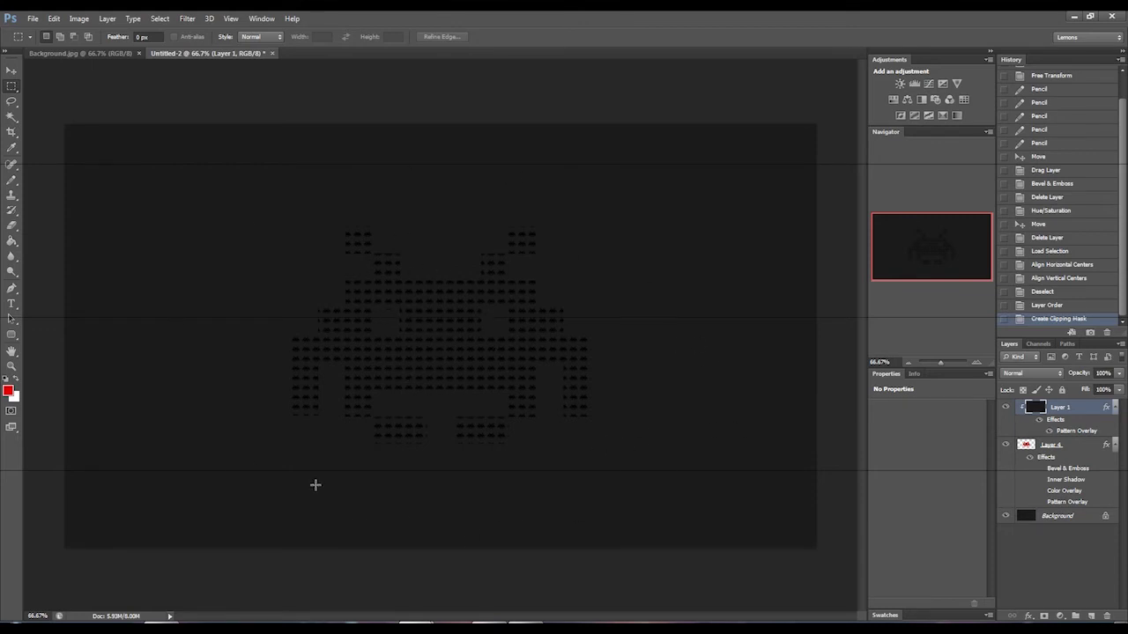
pyautogui.click(1026, 515)
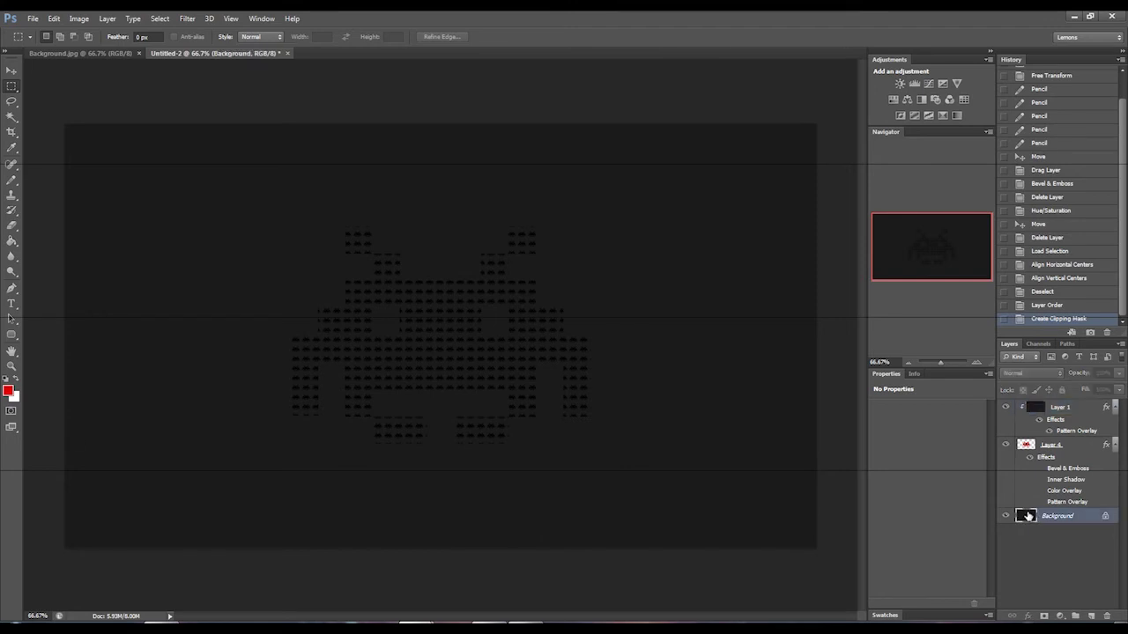
# - Fill the Background with the near-black #0b0b0b sampled from the canvas
pyautogui.click(8, 391)
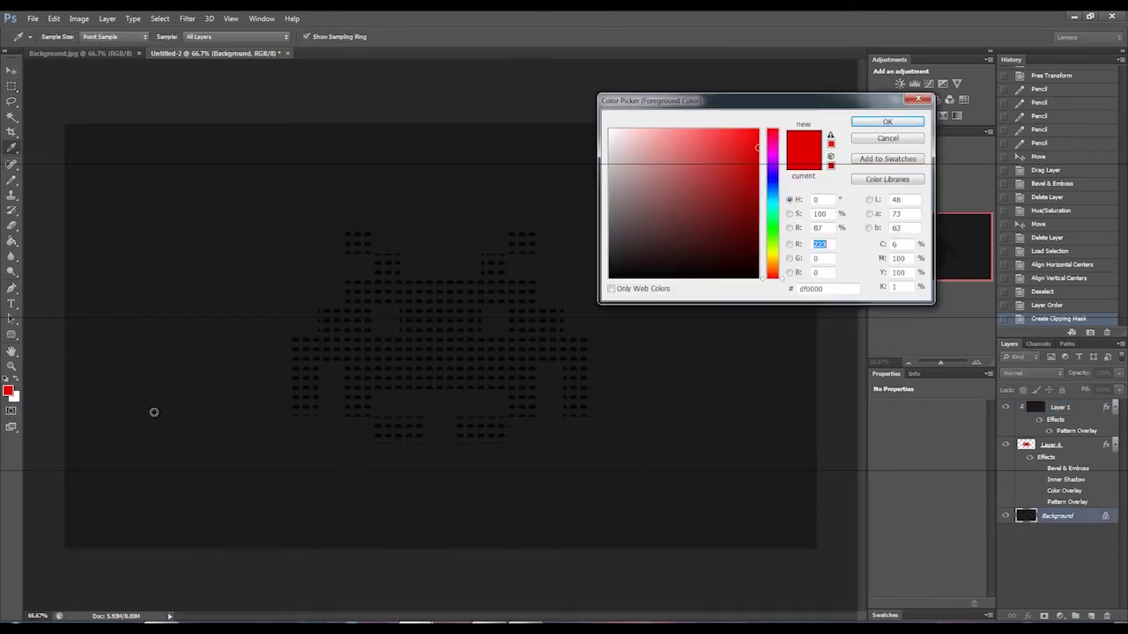
pyautogui.click(883, 139)
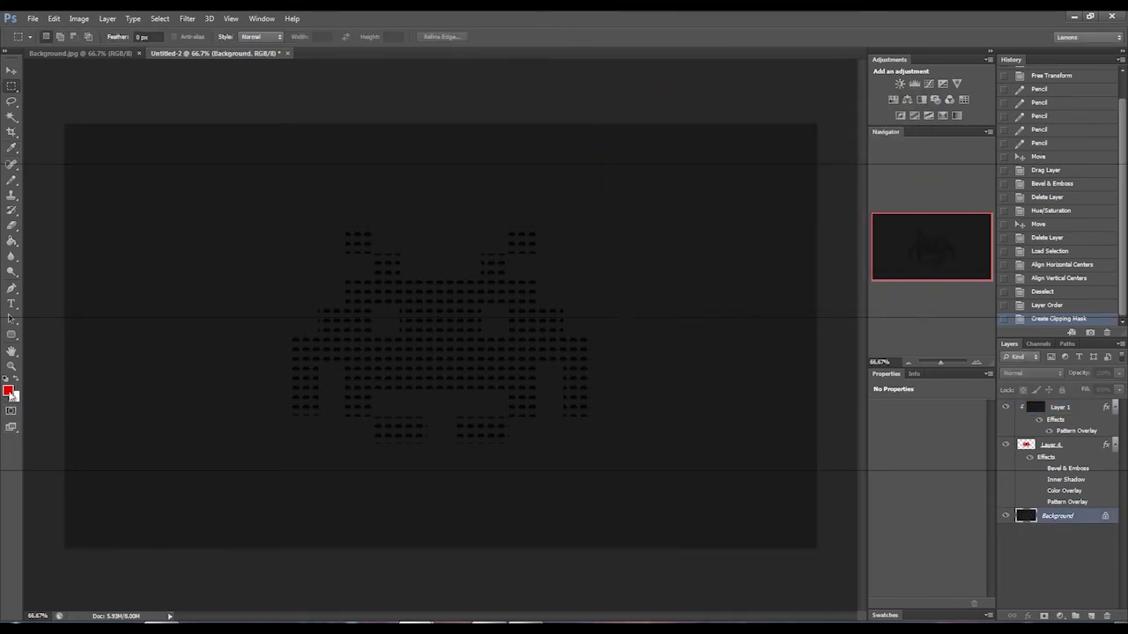
pyautogui.click(8, 391)
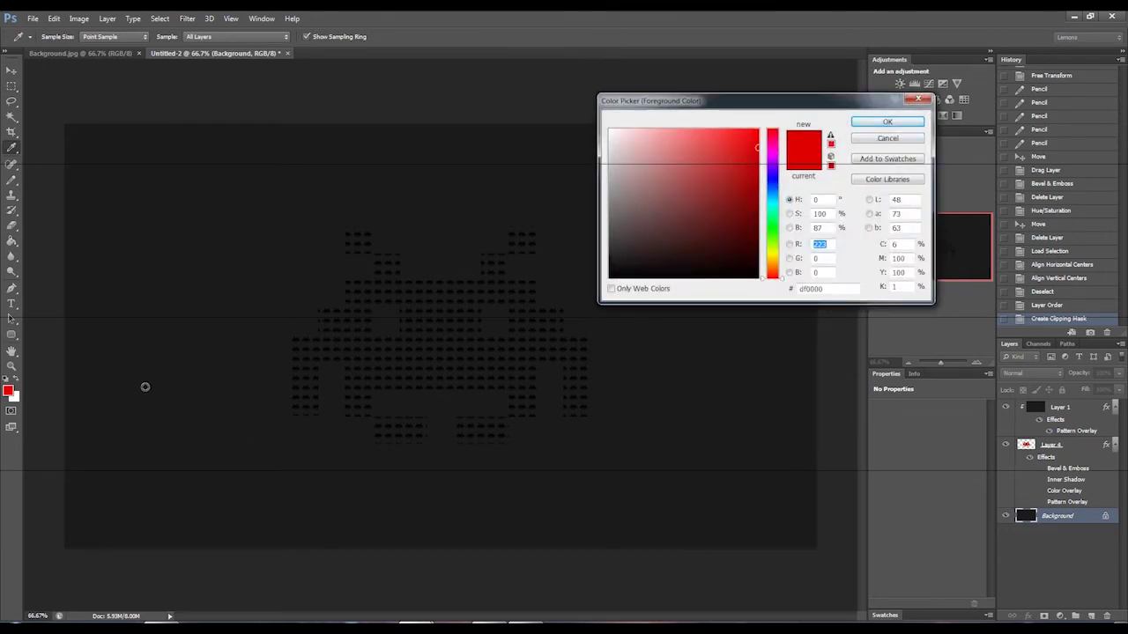
pyautogui.click(335, 357)
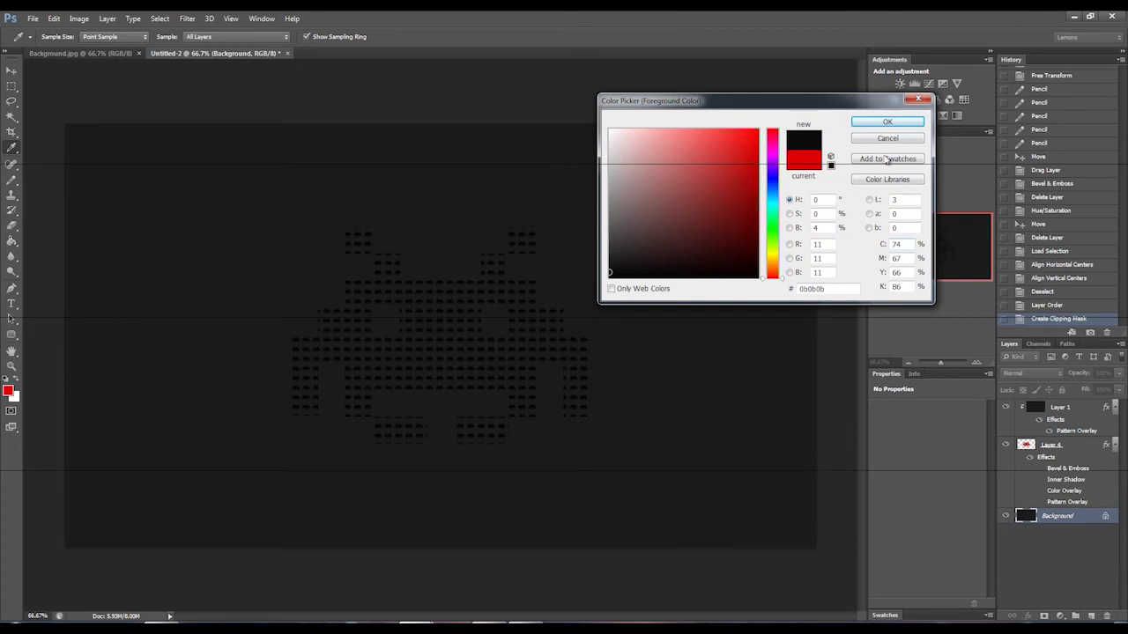
pyautogui.click(885, 122)
pyautogui.click(11, 228)
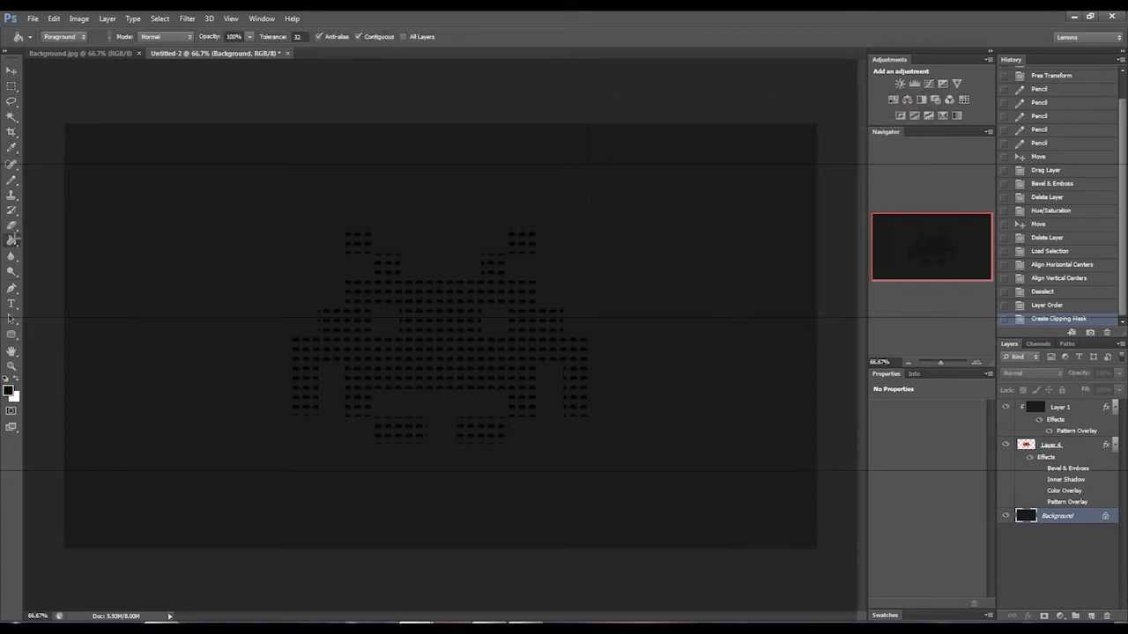
pyautogui.click(154, 230)
# - Set Layer 1's blend mode to Soft Light
pyautogui.click(1057, 407)
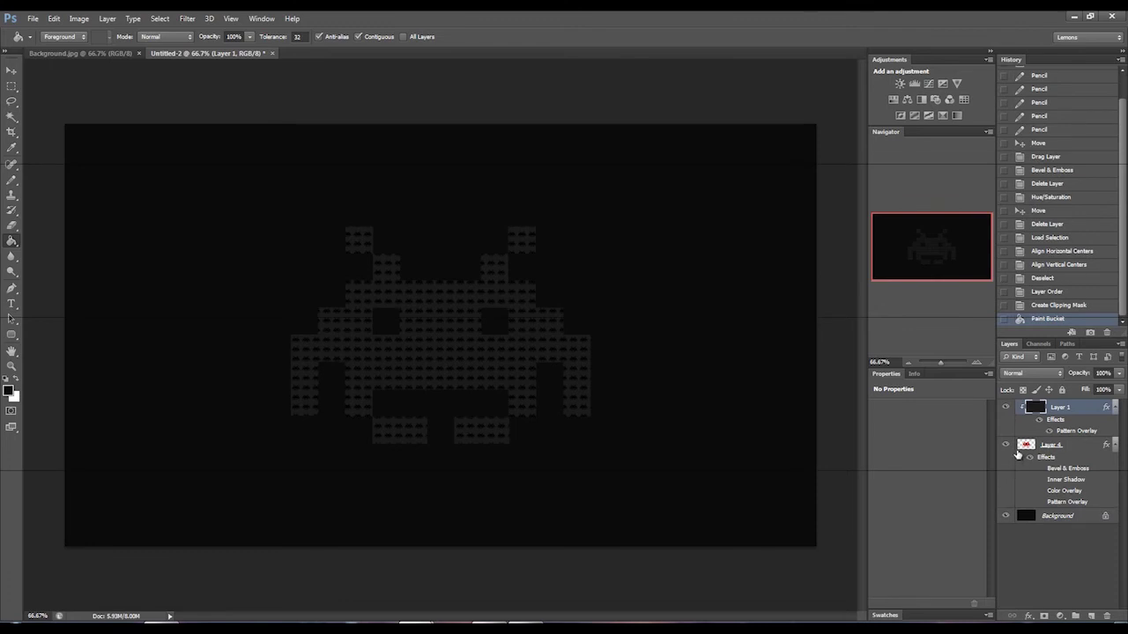
pyautogui.click(1024, 373)
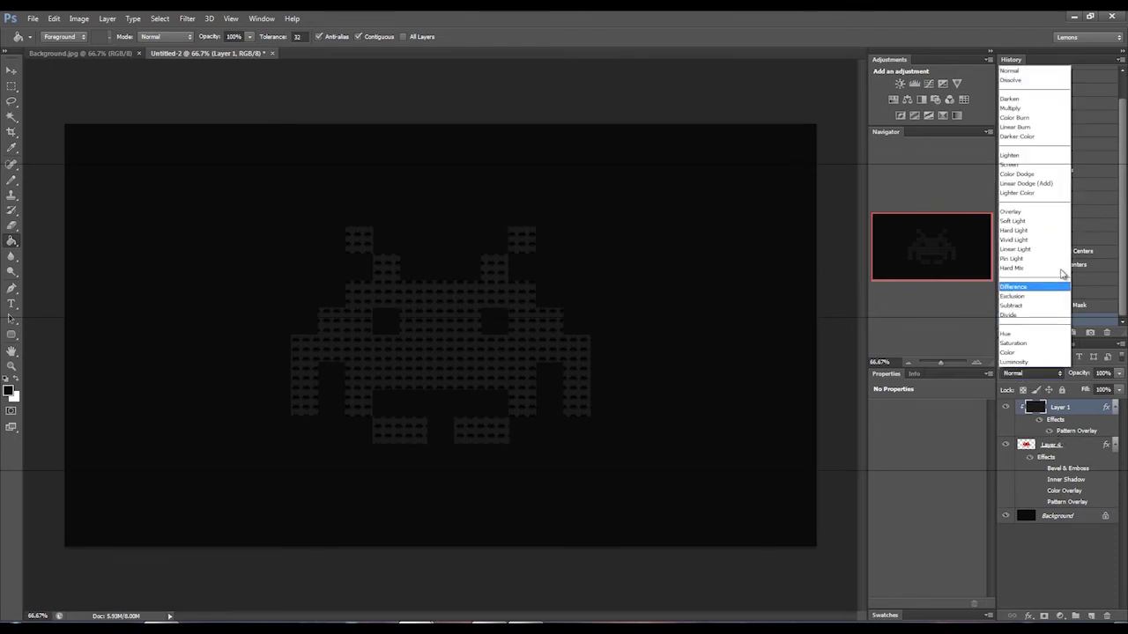
pyautogui.click(1035, 221)
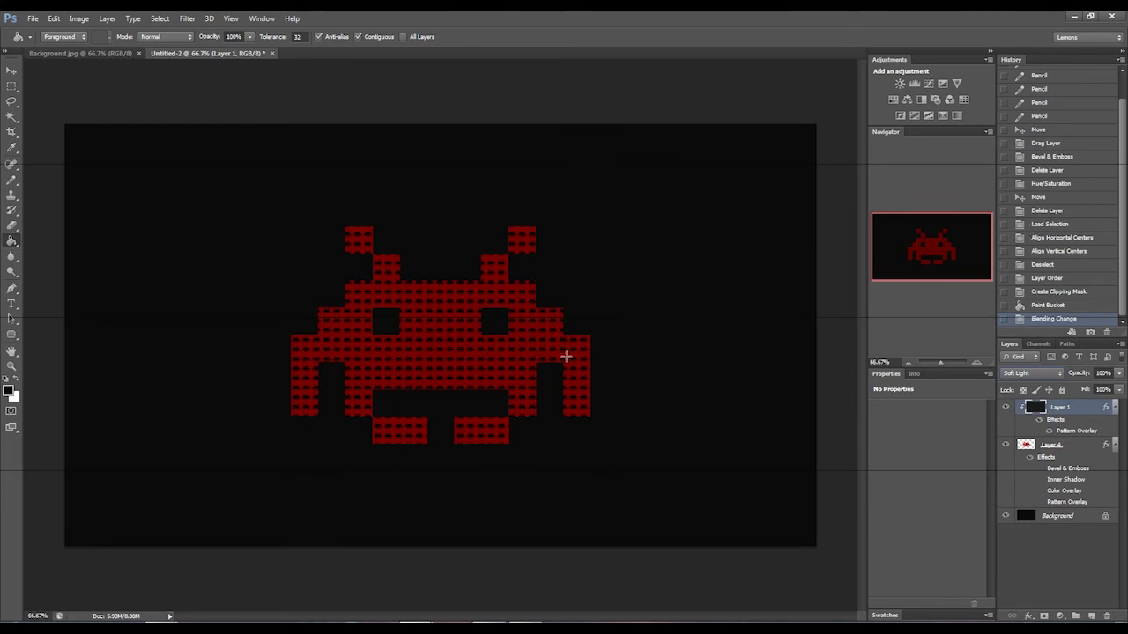
# - Give Layer 4 an Inner Bevel, direction Down, size 16 px, highlight opacity about 75%
pyautogui.doubleClick(1026, 447)
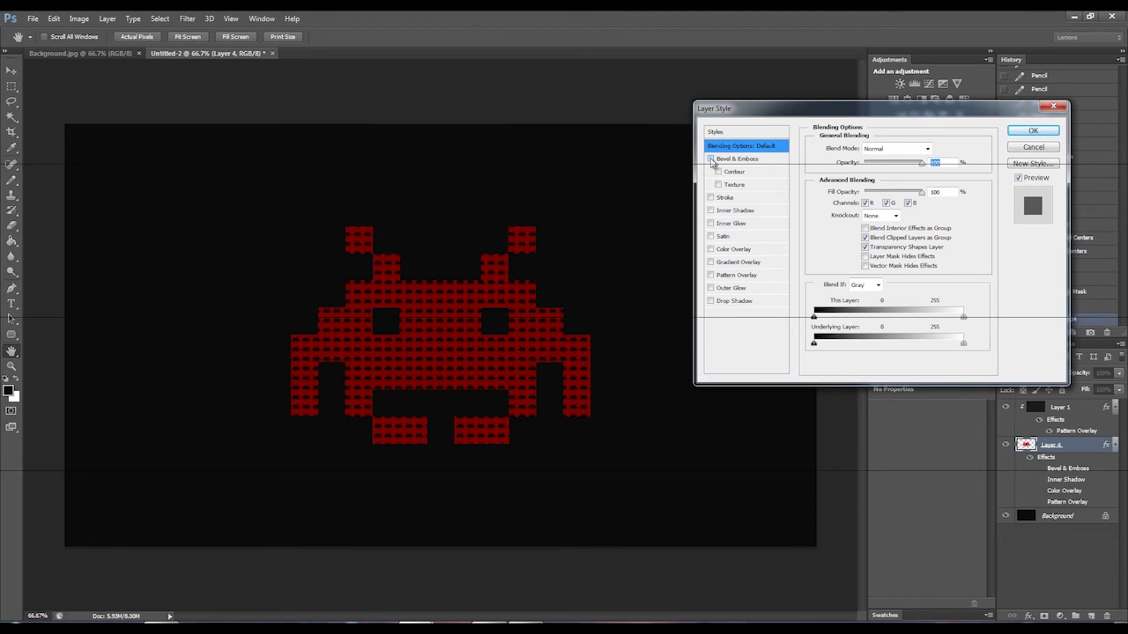
pyautogui.click(744, 159)
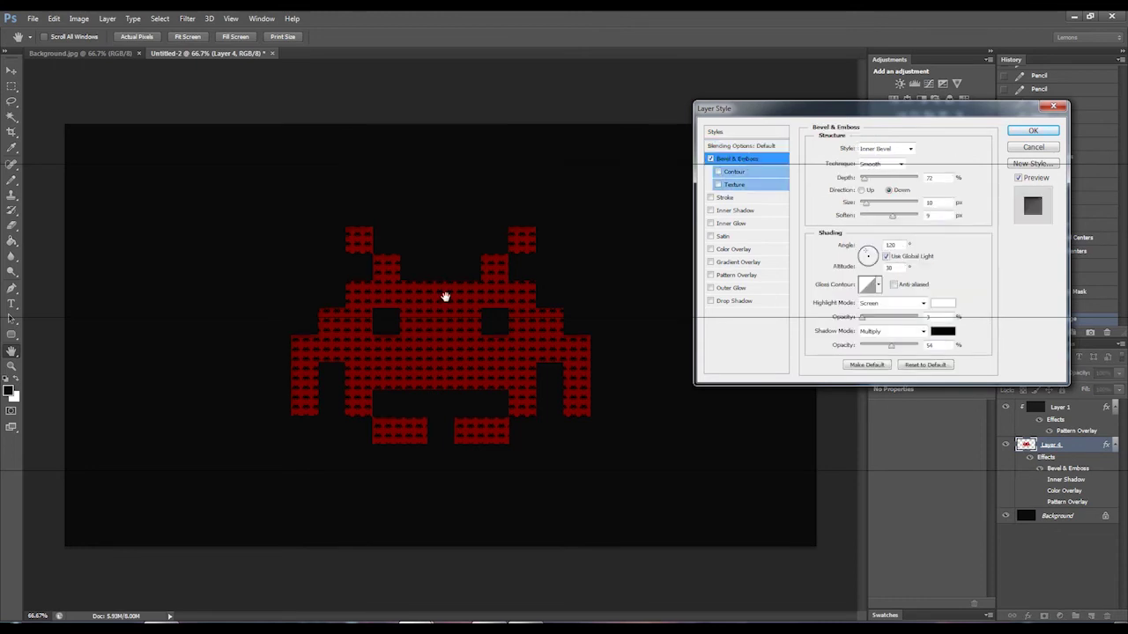
pyautogui.click(907, 150)
pyautogui.click(907, 150)
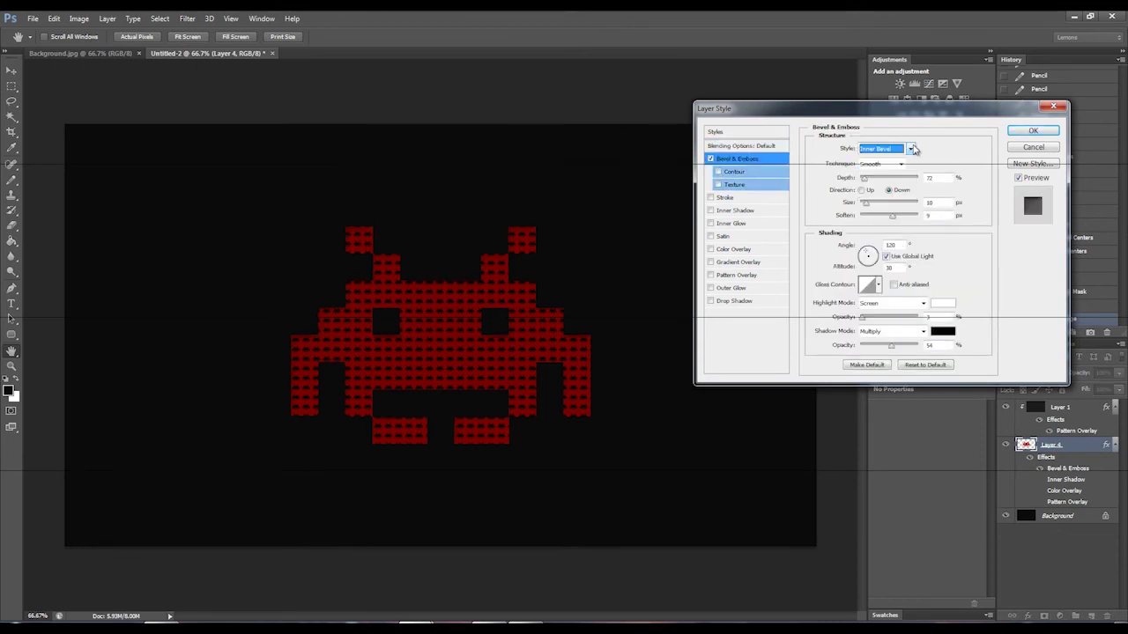
pyautogui.click(885, 151)
pyautogui.click(894, 169)
pyautogui.click(862, 191)
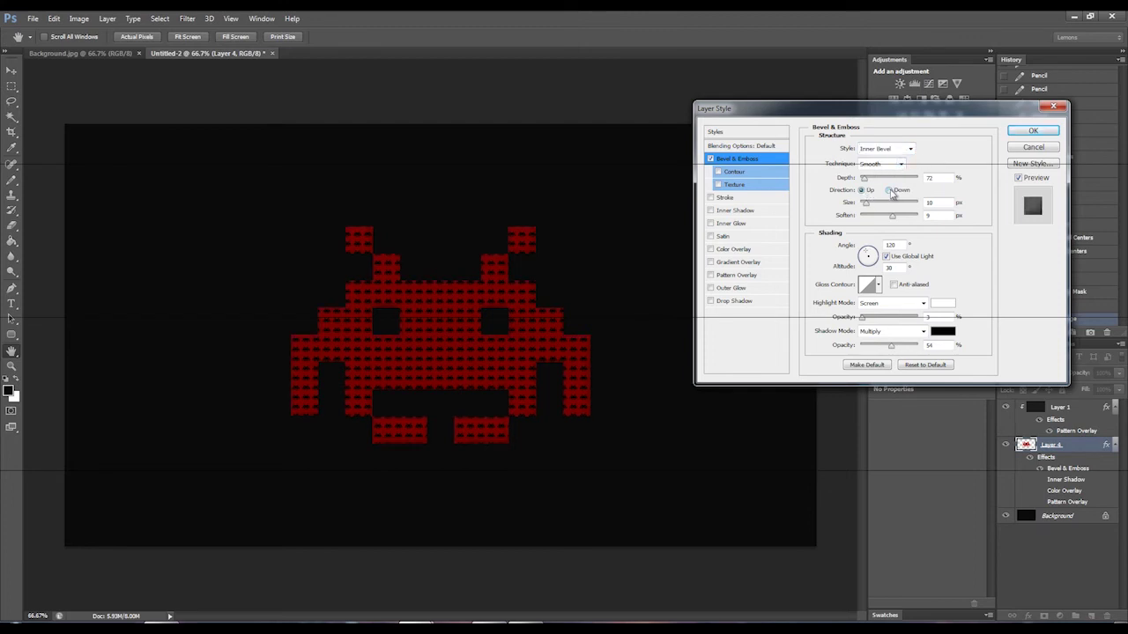
pyautogui.click(889, 190)
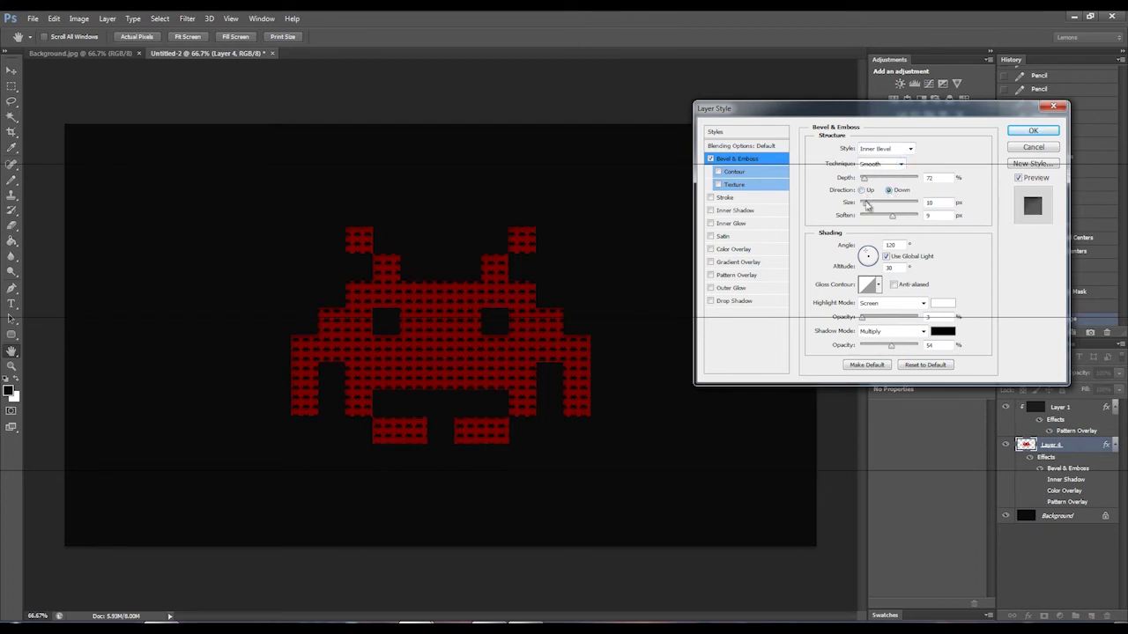
pyautogui.click(868, 205)
pyautogui.moveTo(868, 205); pyautogui.dragTo(868, 208)
pyautogui.moveTo(861, 317)
pyautogui.mouseDown()
pyautogui.moveTo(902, 325)
pyautogui.moveTo(859, 327)
pyautogui.mouseUp()
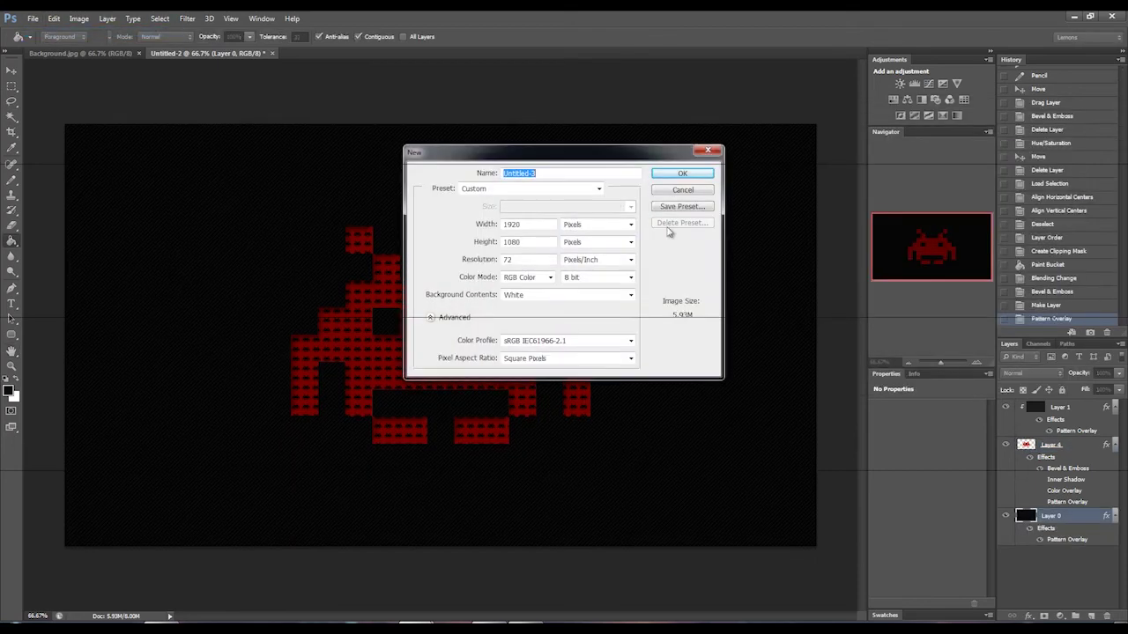
# - Create a new 10×10 px document
pyautogui.press('Tab')
pyautogui.write('10')
pyautogui.press('Tab')
pyautogui.write('10')
pyautogui.click(710, 173)
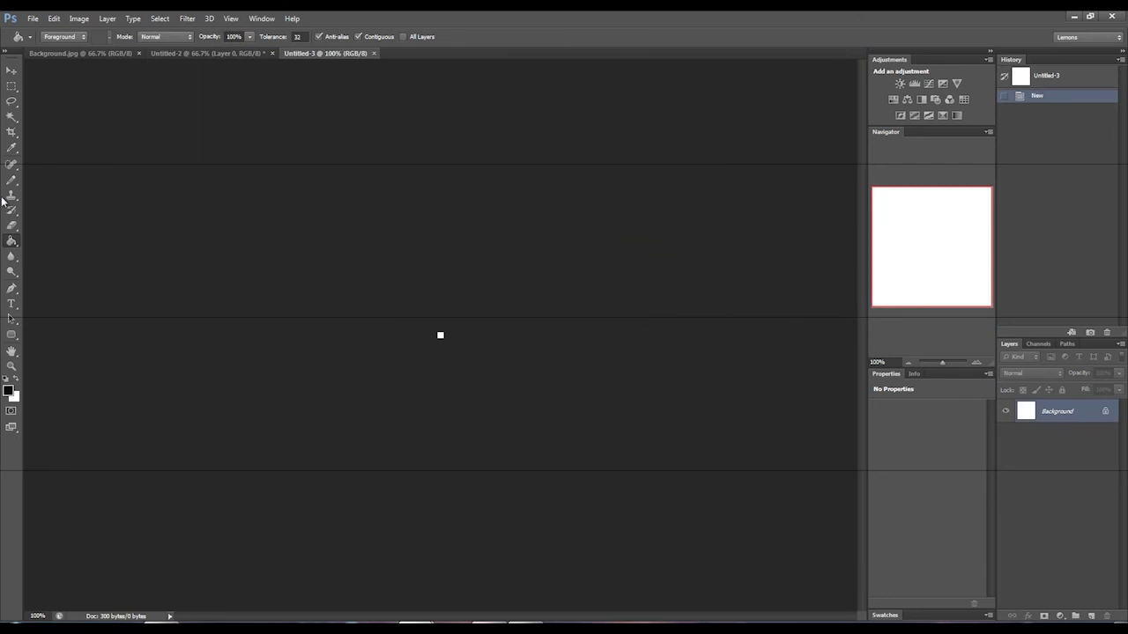
# - Zoom into the tile, add an empty layer, and set the Pencil to 1 px
pyautogui.click(971, 364)
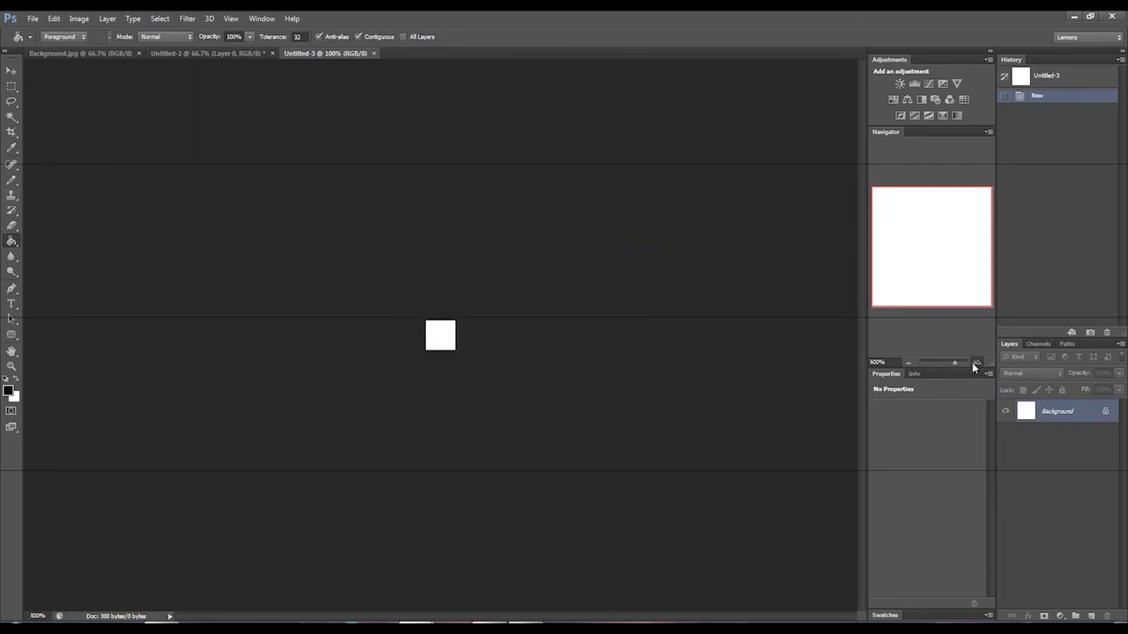
pyautogui.click(1090, 616)
pyautogui.click(12, 181)
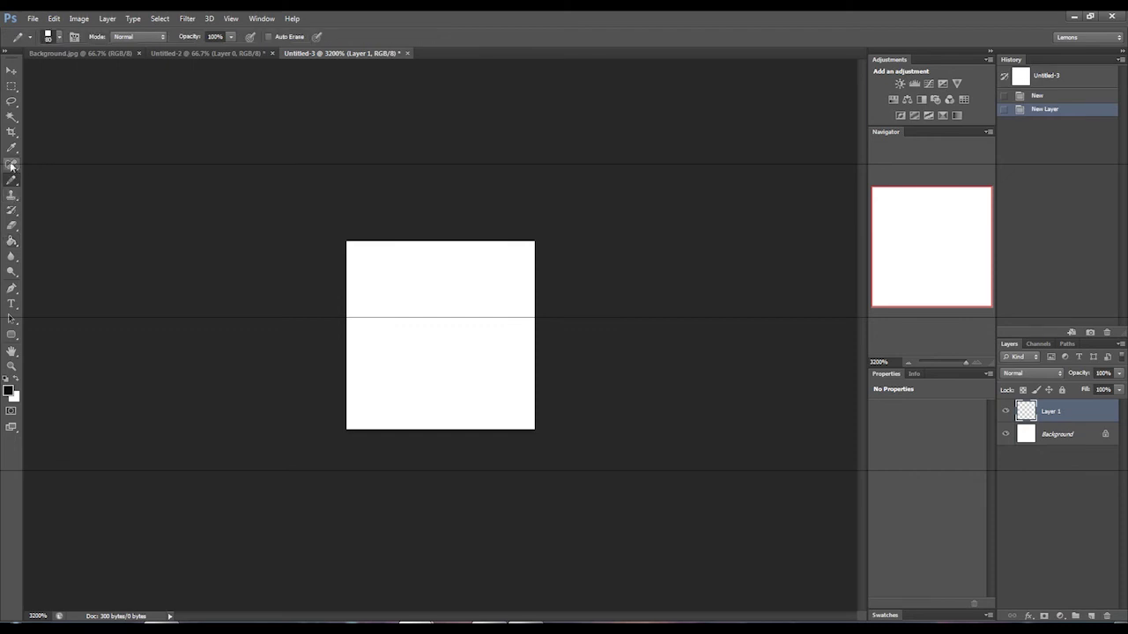
pyautogui.click(59, 38)
pyautogui.click(28, 125)
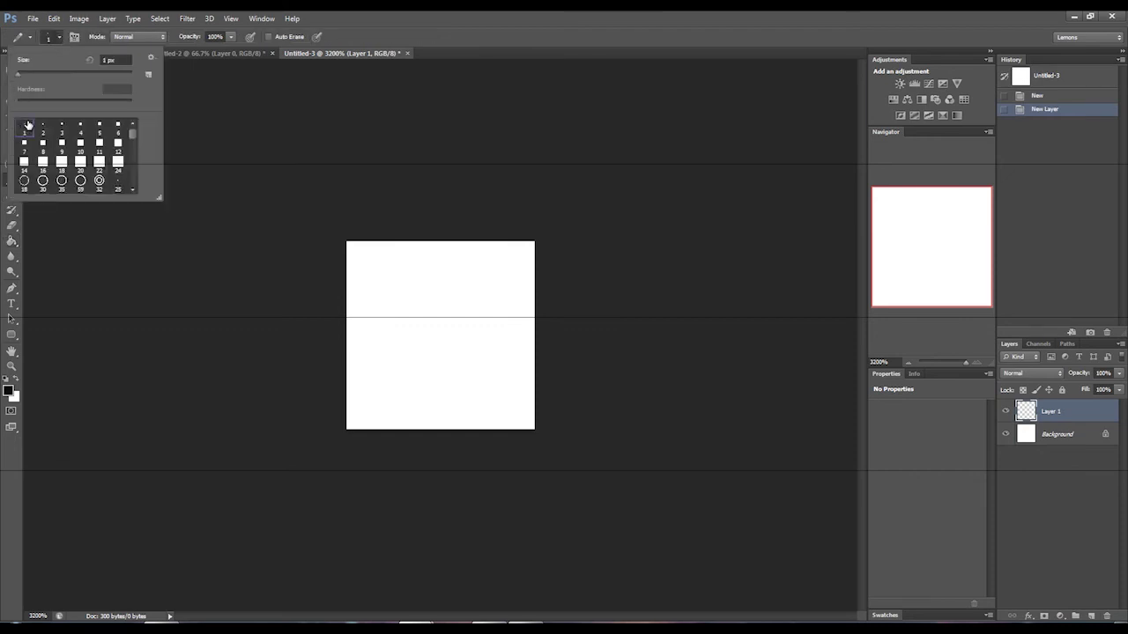
pyautogui.click(555, 77)
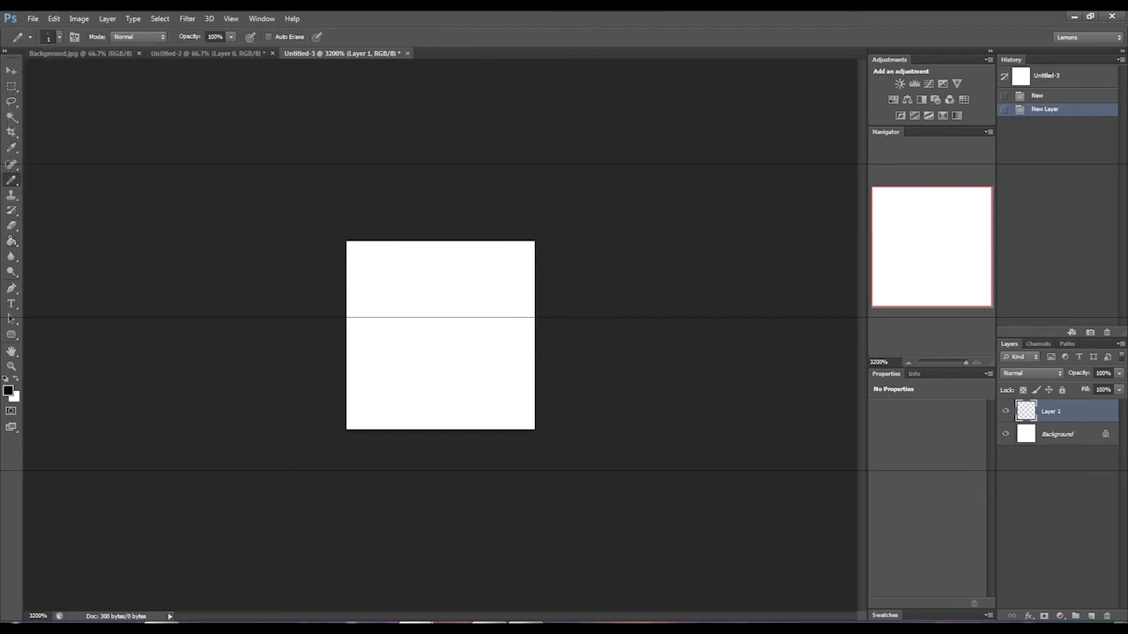
# - Draw a black pixel diagonal corner to corner, plus black top-left and bottom-right pixels
pyautogui.click(355, 420)
pyautogui.click(375, 401)
pyautogui.click(393, 382)
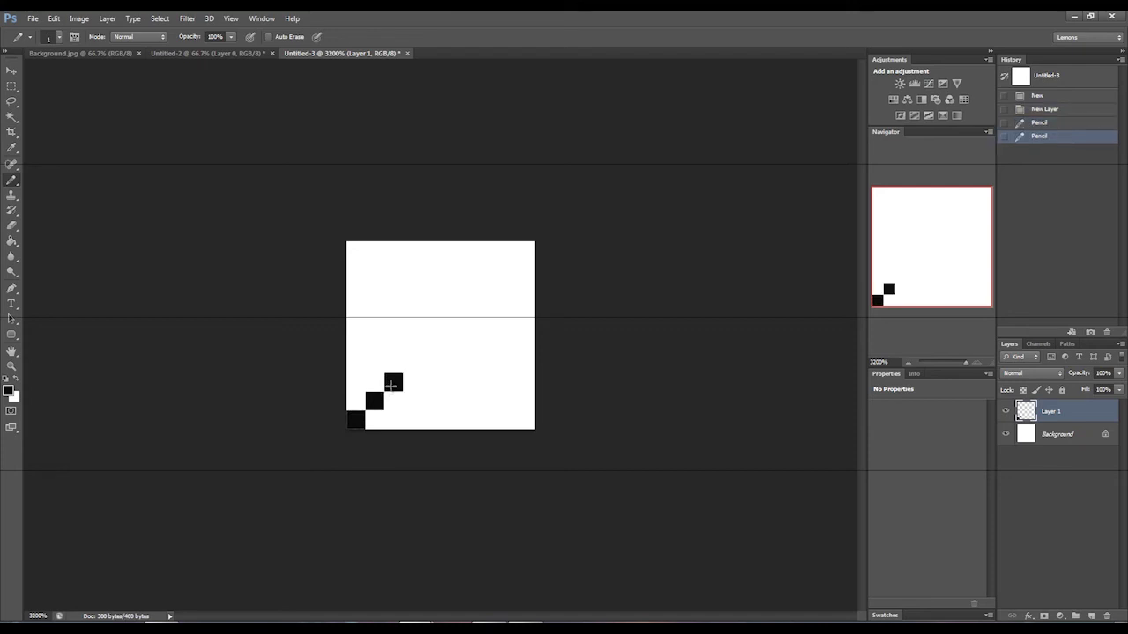
pyautogui.click(412, 363)
pyautogui.click(430, 344)
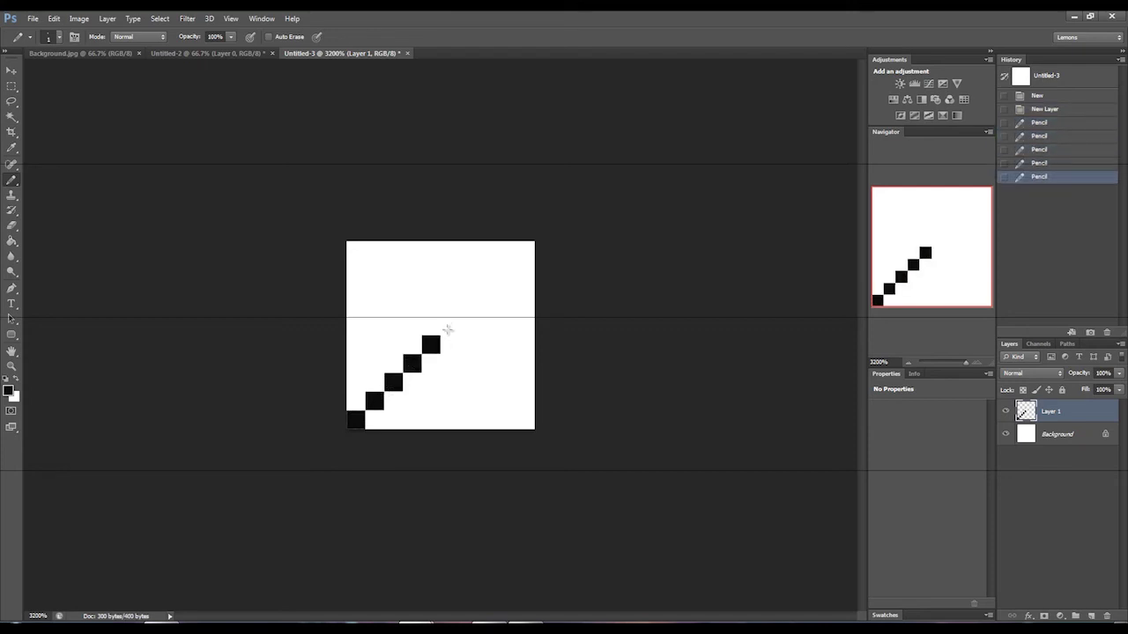
pyautogui.click(449, 326)
pyautogui.click(468, 306)
pyautogui.click(488, 288)
pyautogui.click(505, 269)
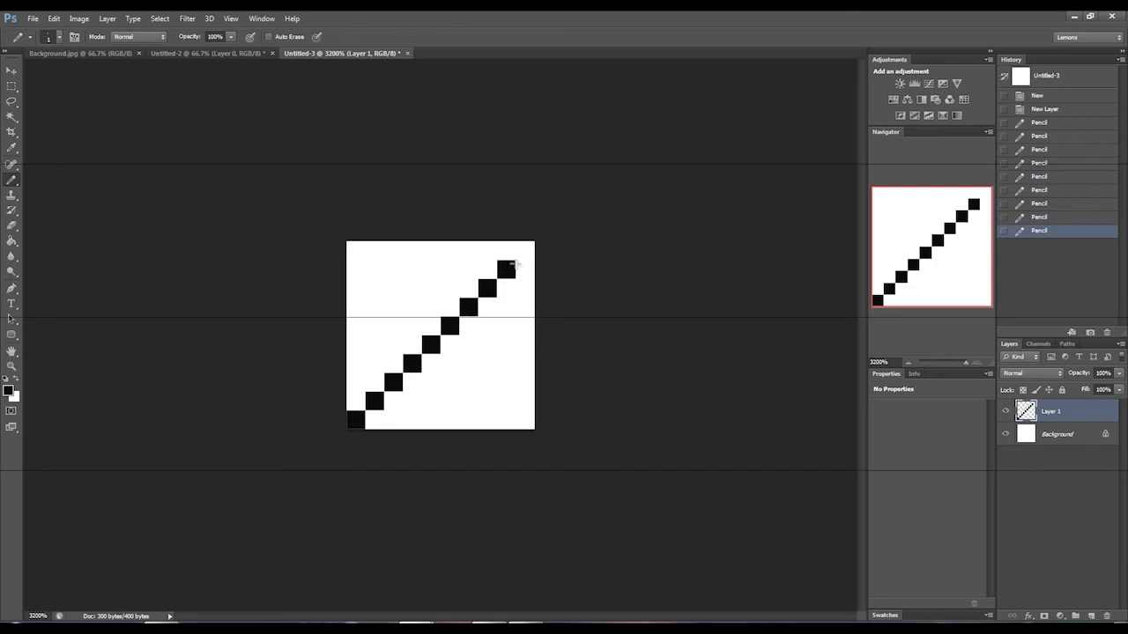
pyautogui.click(524, 250)
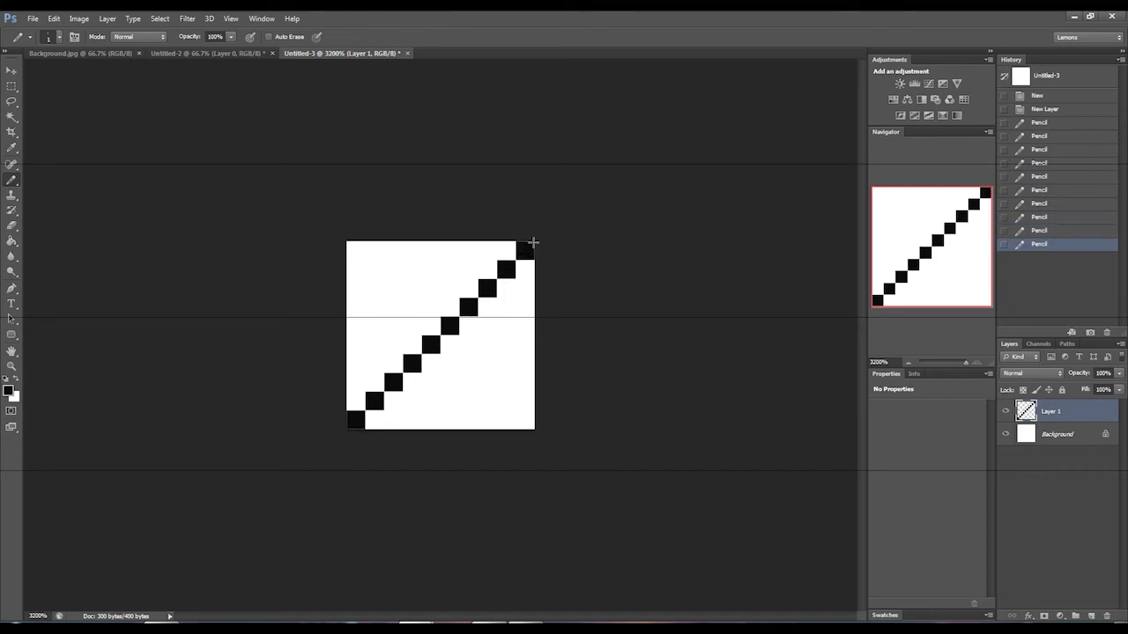
pyautogui.click(524, 421)
pyautogui.click(355, 251)
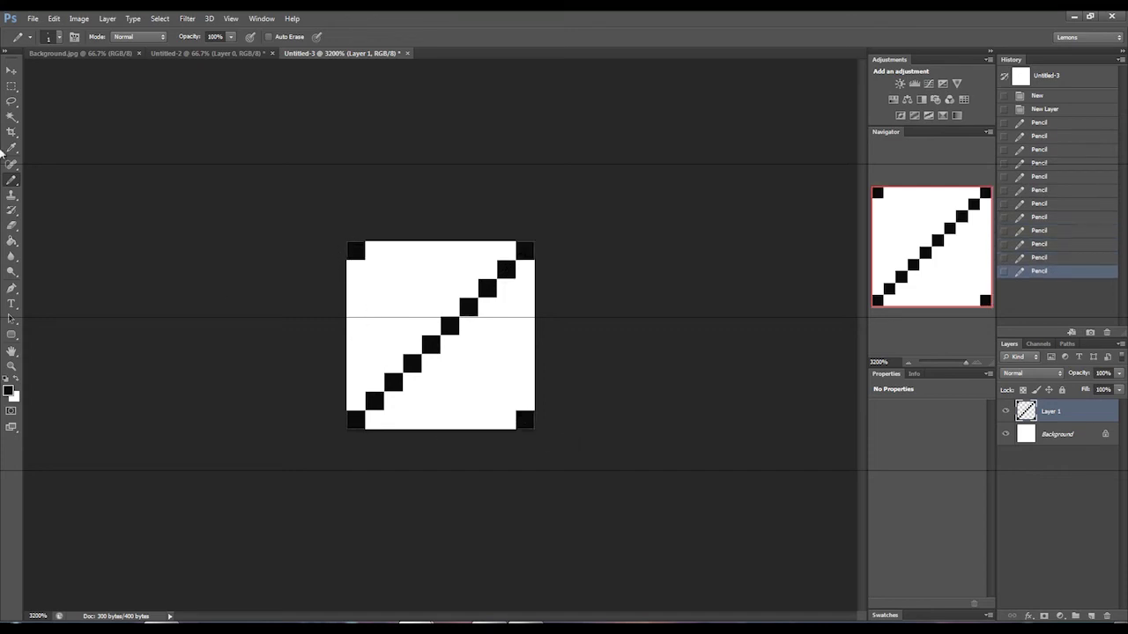
# - Set pencil opacity to 29% and paint grey pixels along the upper side of the diagonal
pyautogui.click(228, 36)
pyautogui.moveTo(186, 54); pyautogui.dragTo(190, 50)
pyautogui.click(355, 401)
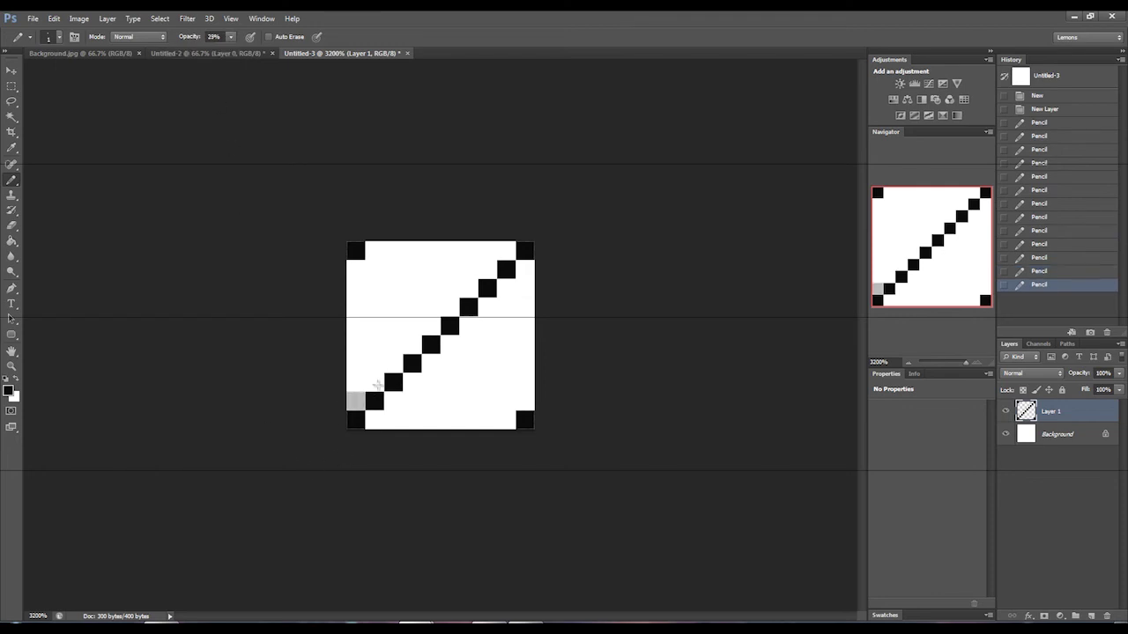
pyautogui.click(373, 382)
pyautogui.click(393, 363)
pyautogui.click(412, 344)
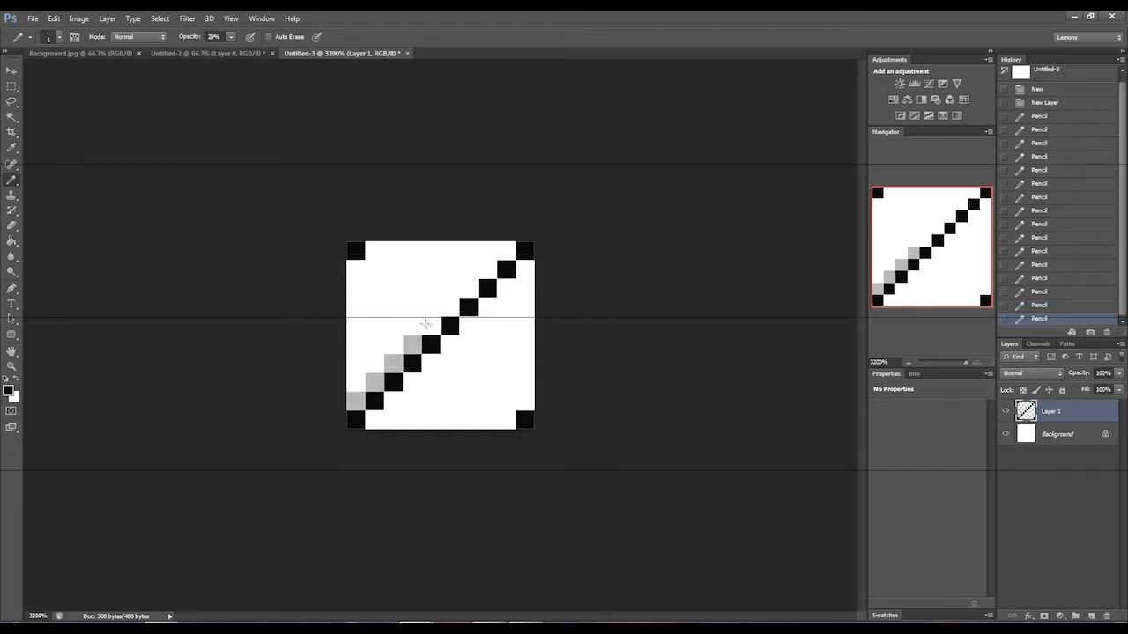
pyautogui.click(431, 325)
pyautogui.click(449, 306)
pyautogui.click(468, 287)
pyautogui.click(487, 268)
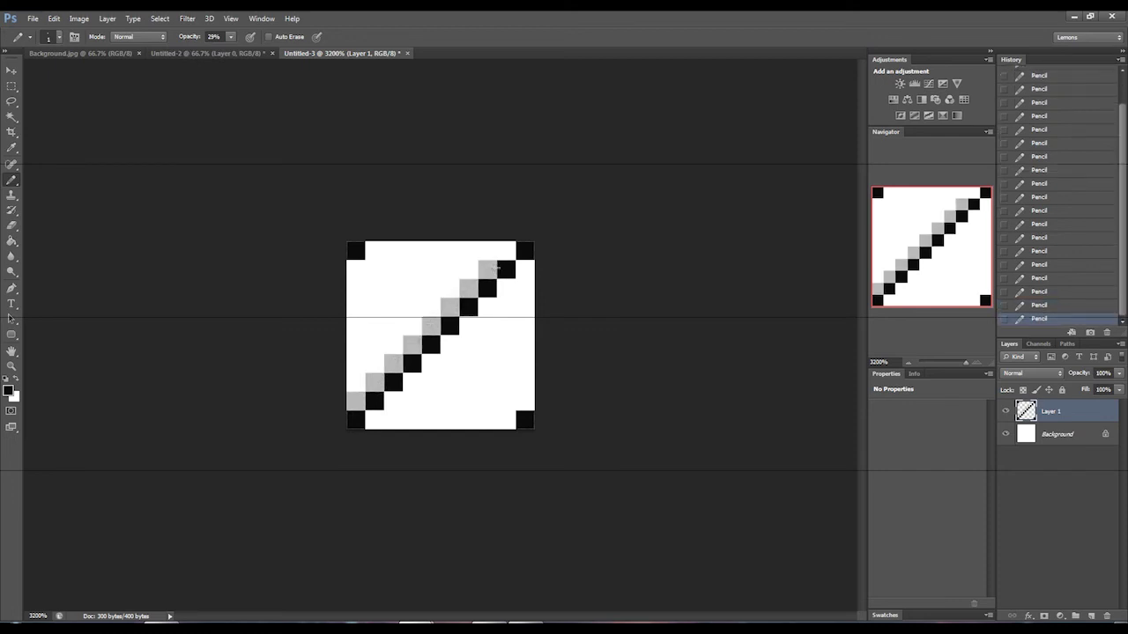
pyautogui.click(506, 250)
pyautogui.click(524, 268)
# - Paint grey pixels below the diagonal and around the corner pixels
pyautogui.click(506, 287)
pyautogui.click(487, 306)
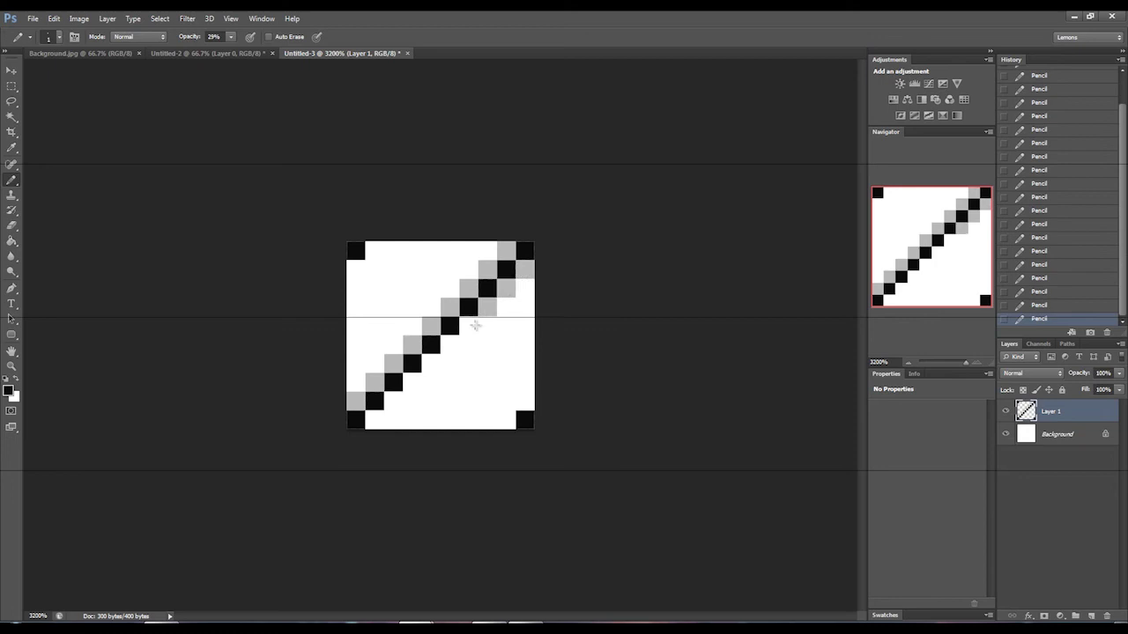
pyautogui.click(468, 325)
pyautogui.click(449, 343)
pyautogui.click(431, 363)
pyautogui.click(412, 382)
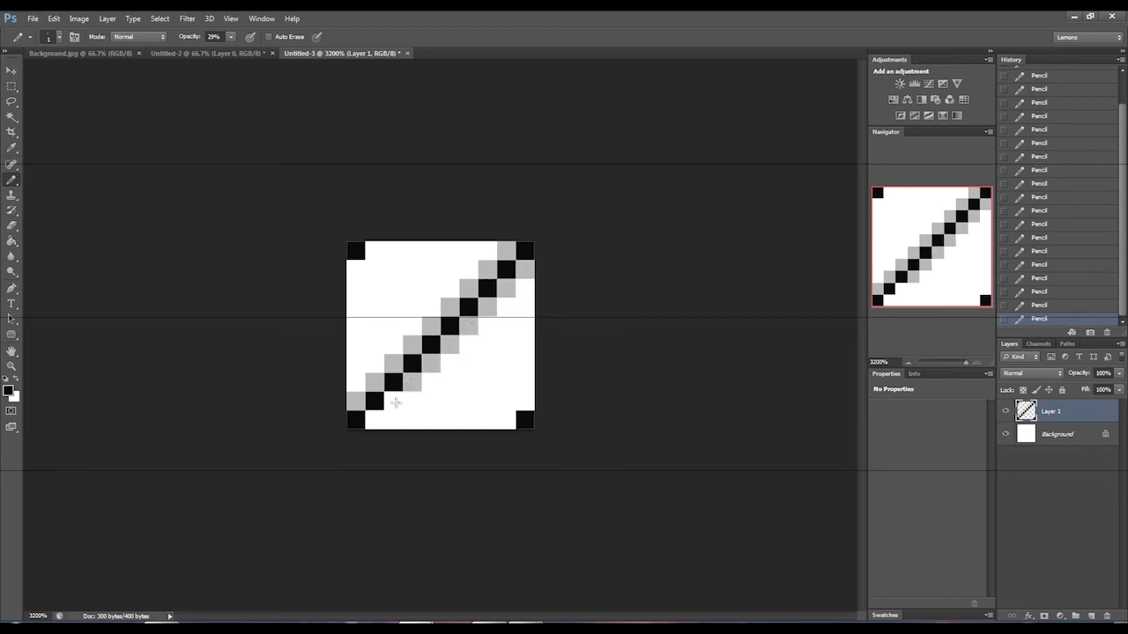
pyautogui.click(393, 401)
pyautogui.click(368, 422)
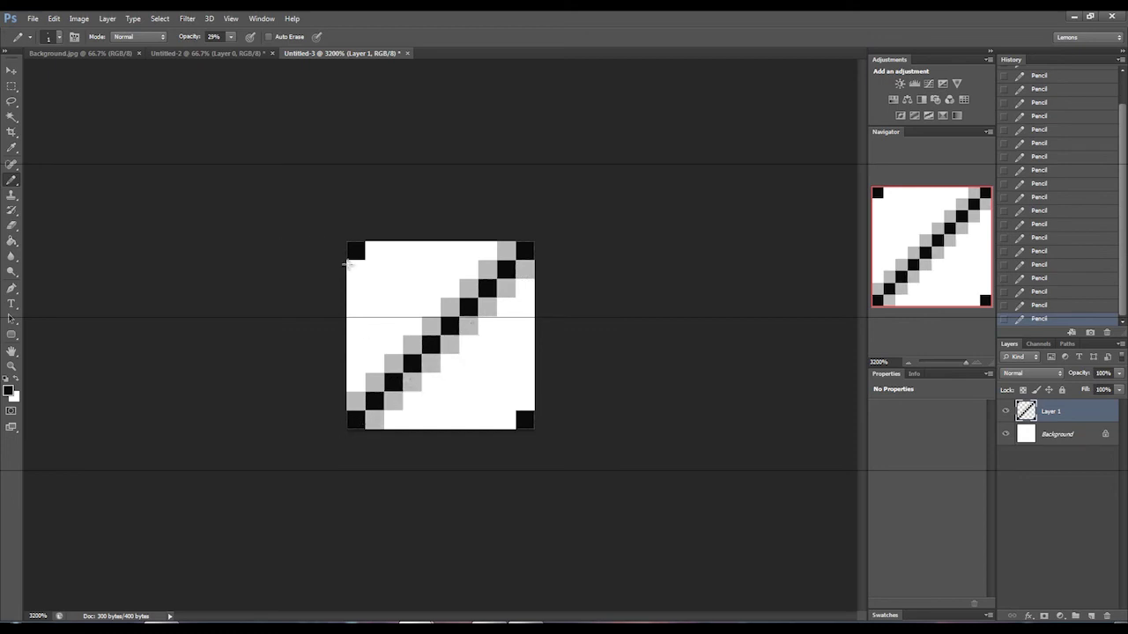
pyautogui.click(354, 268)
pyautogui.click(373, 252)
pyautogui.click(524, 402)
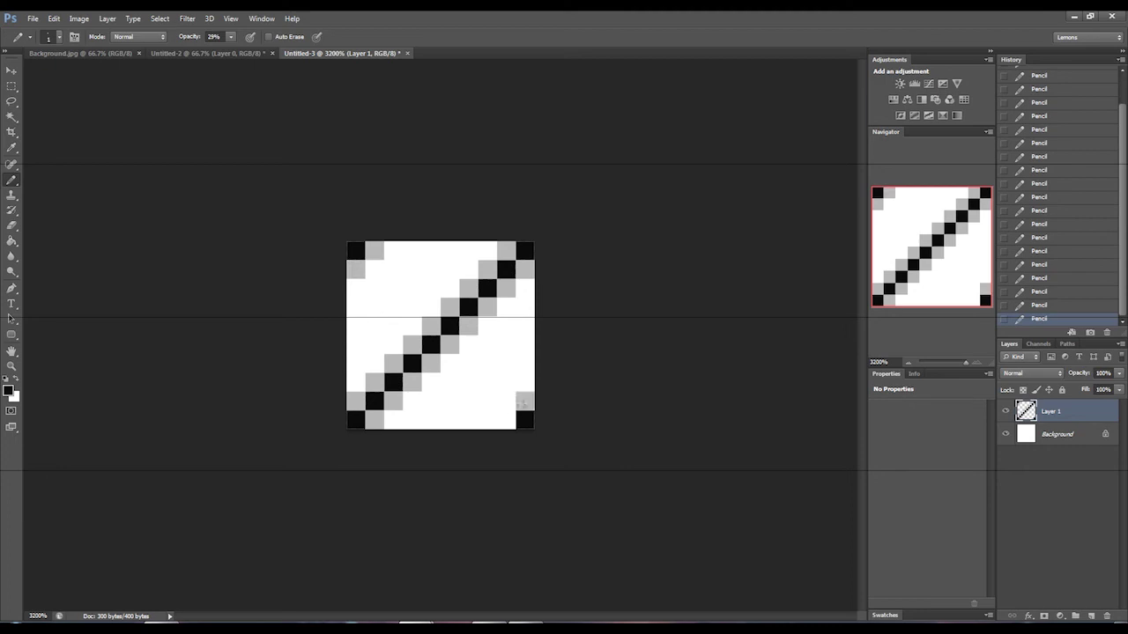
pyautogui.click(507, 420)
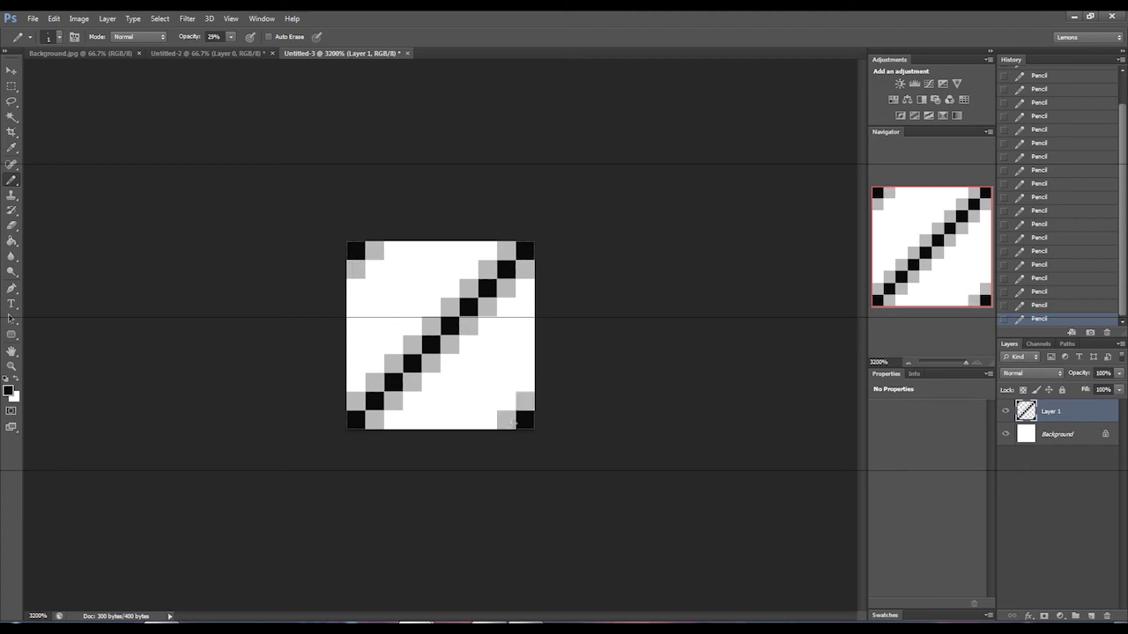
# - Hide the Background, define the tile as a pattern, and return to Untitled-2
pyautogui.click(1006, 435)
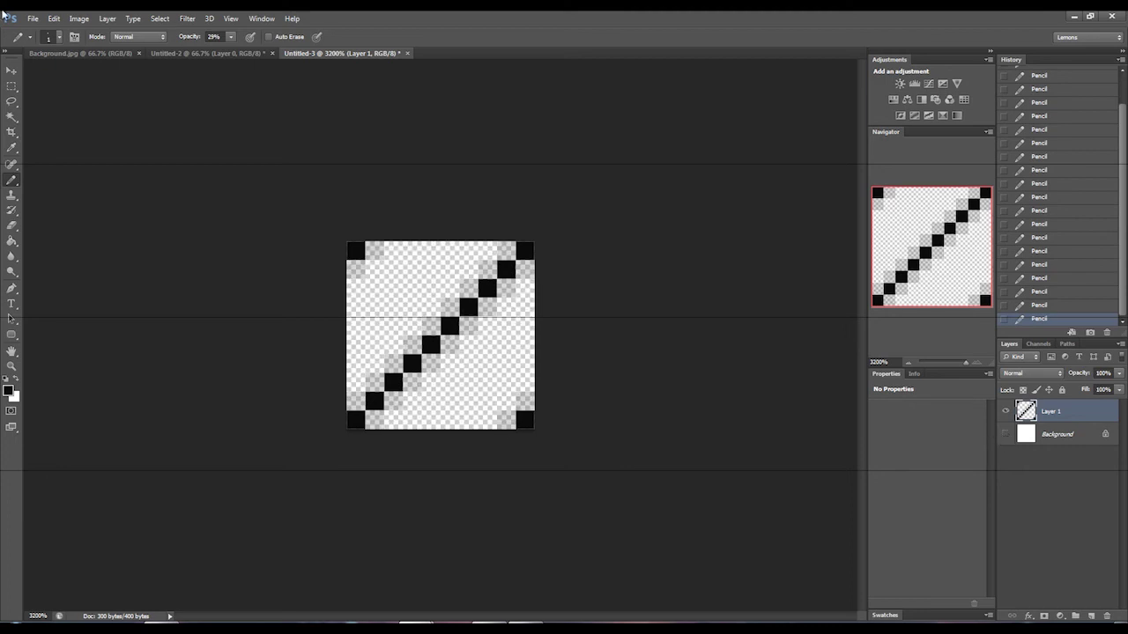
pyautogui.click(54, 19)
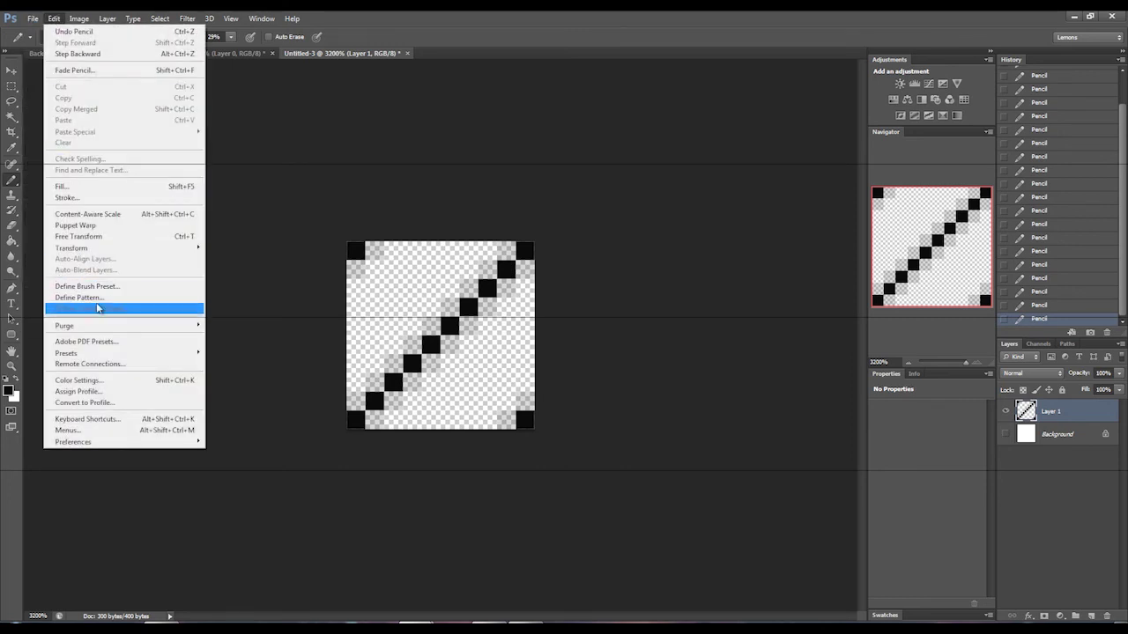
pyautogui.click(326, 133)
pyautogui.click(201, 51)
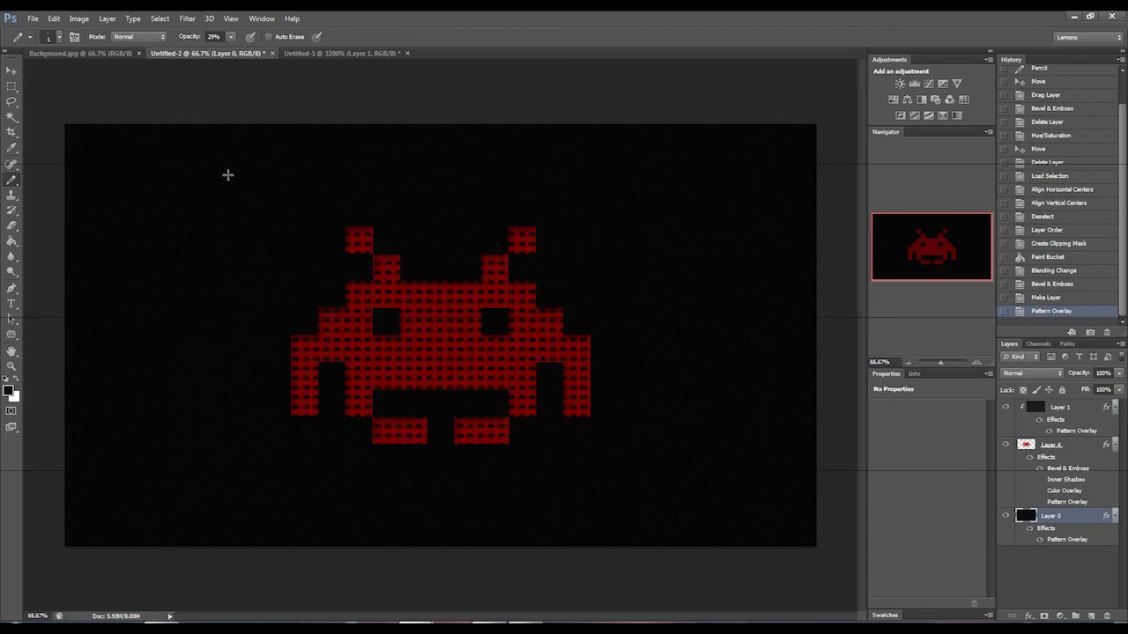
# - Set Layer 0's Pattern Overlay to the diagonal tile at scale 55, viewing at 100%
pyautogui.doubleClick(1025, 525)
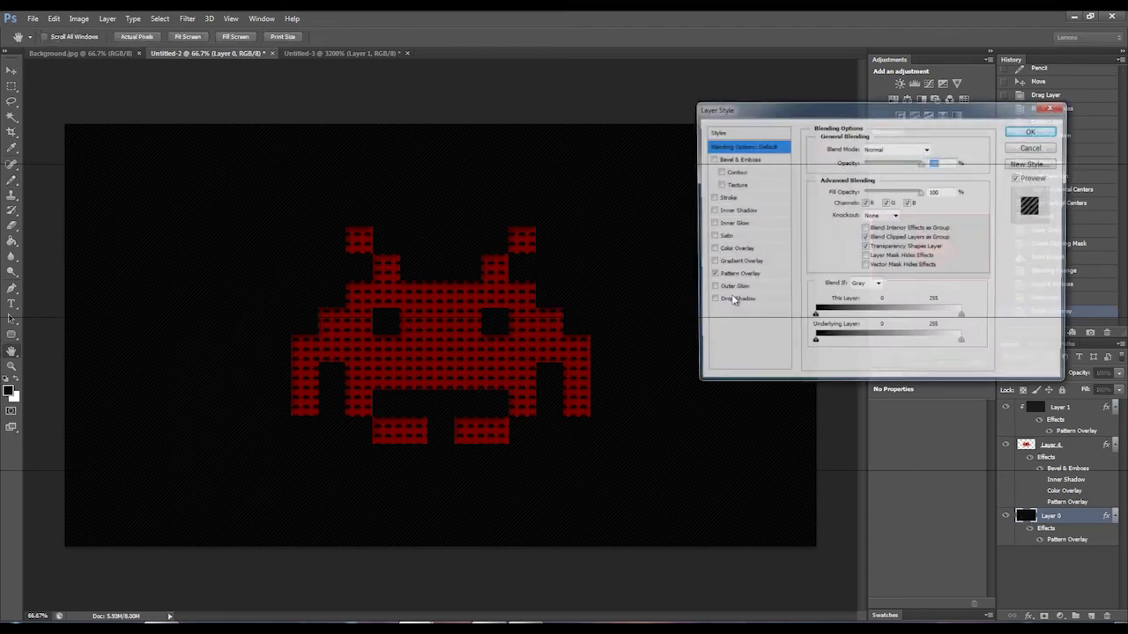
pyautogui.click(736, 274)
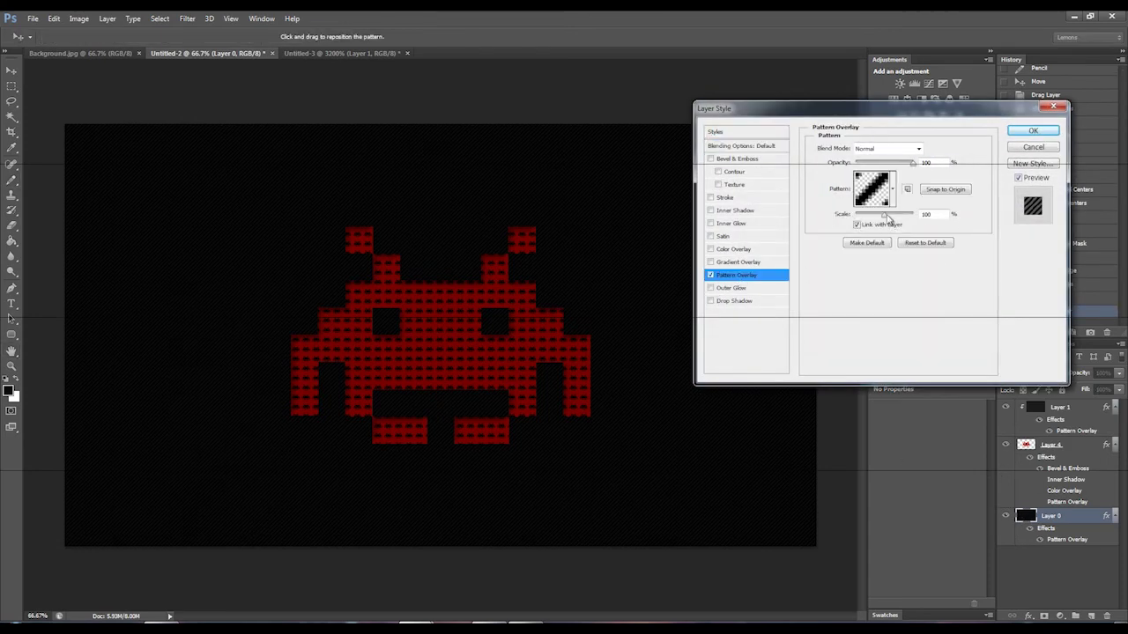
pyautogui.moveTo(884, 216); pyautogui.dragTo(882, 216)
pyautogui.write('55')
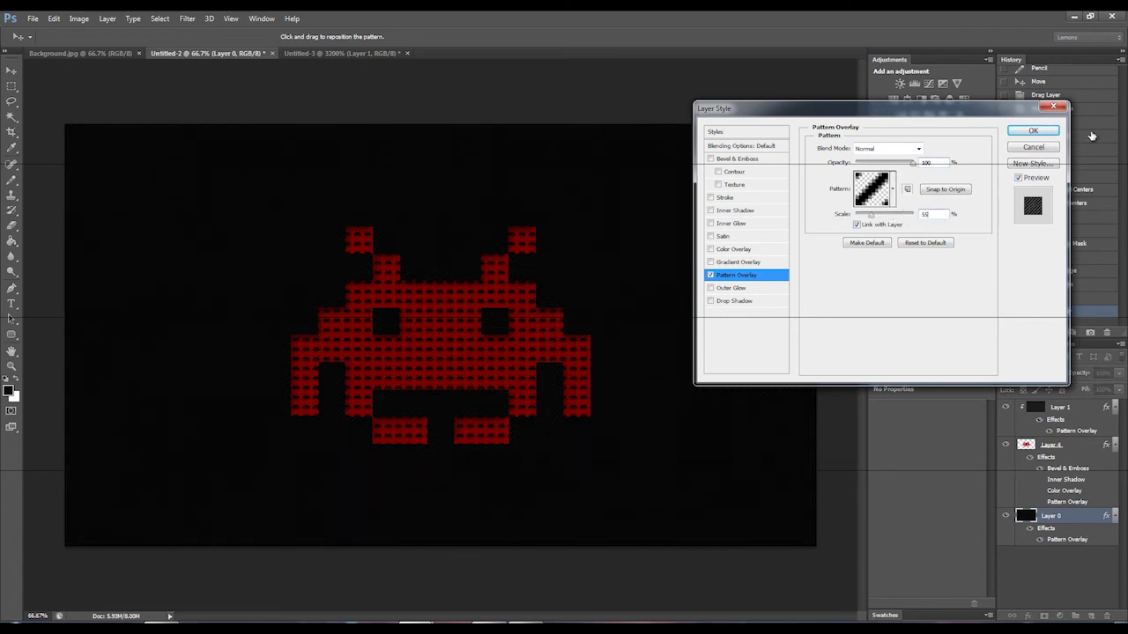
pyautogui.click(1032, 130)
pyautogui.click(978, 362)
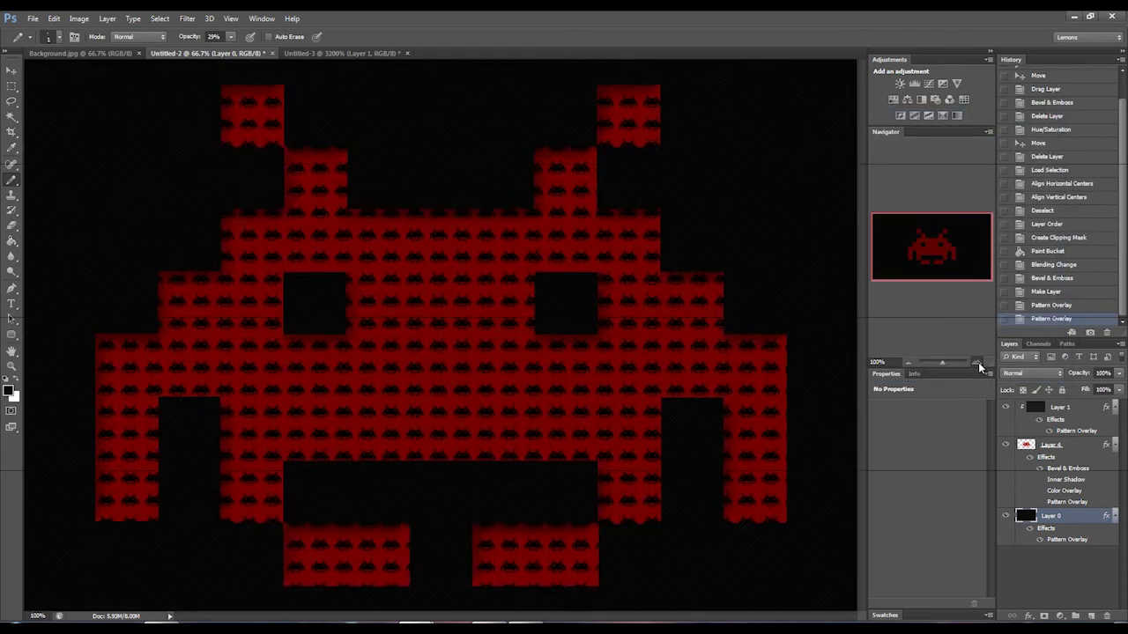
pyautogui.click(978, 362)
pyautogui.click(907, 362)
pyautogui.click(907, 362)
pyautogui.hotkey('ctrl', '-')
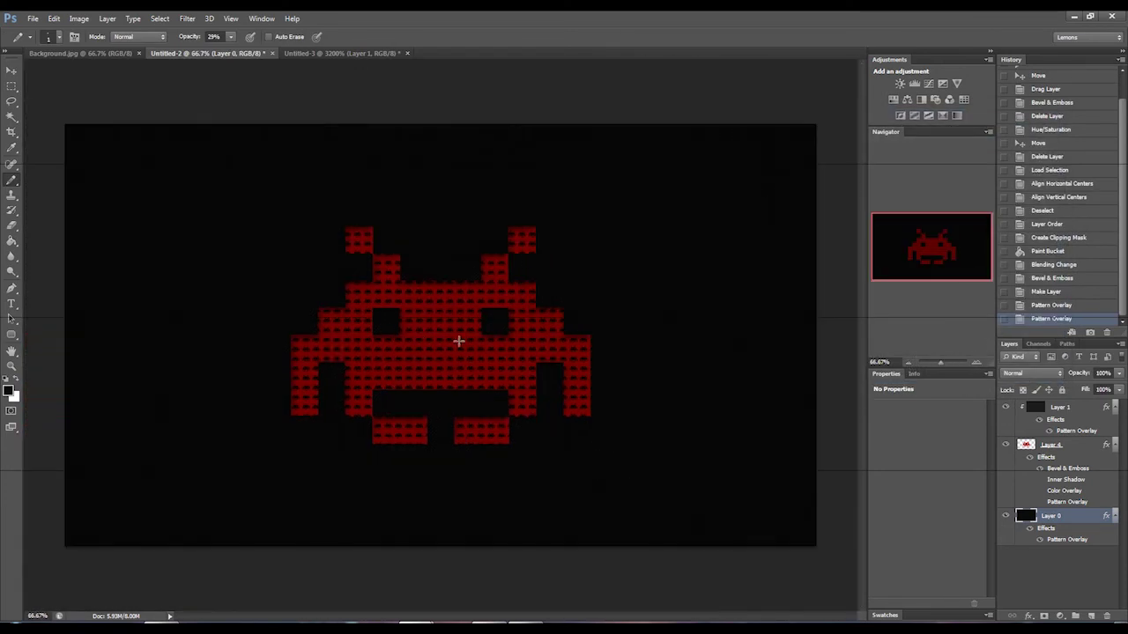
pyautogui.click(978, 362)
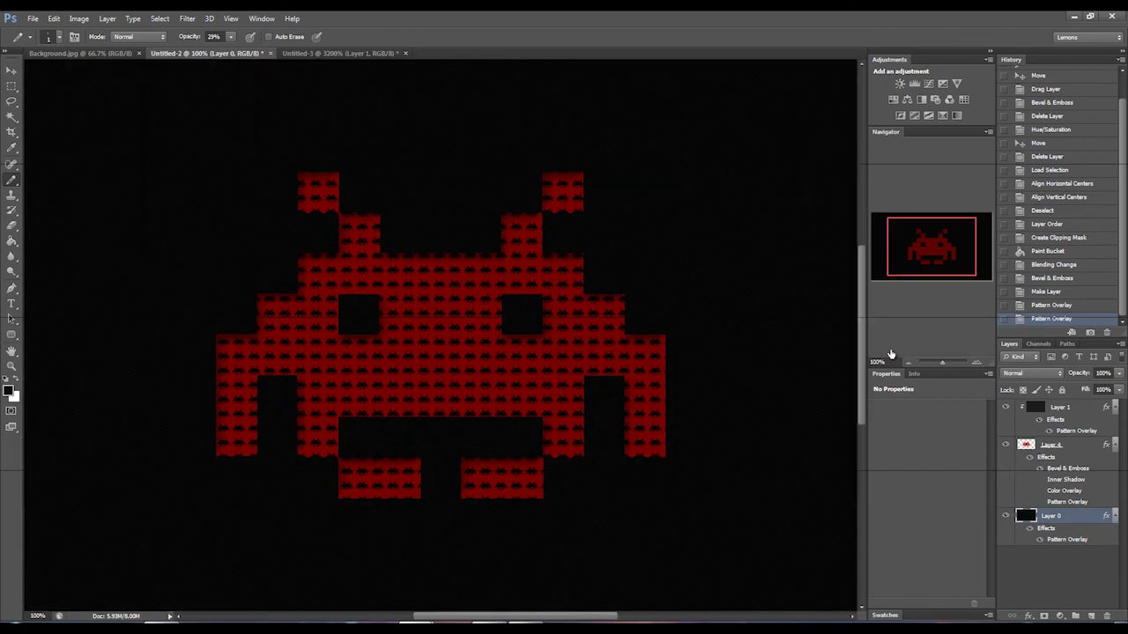
# - Add a reversed radial Gradient Overlay at scale 136 and lowered opacity to Layer 0
pyautogui.doubleClick(1029, 521)
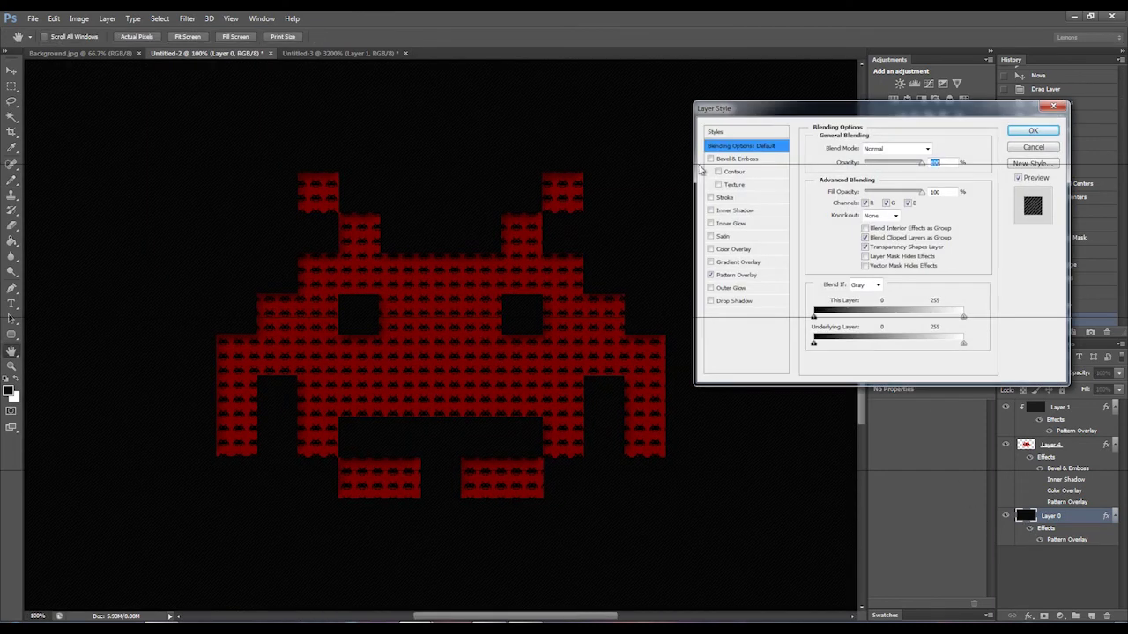
pyautogui.click(718, 265)
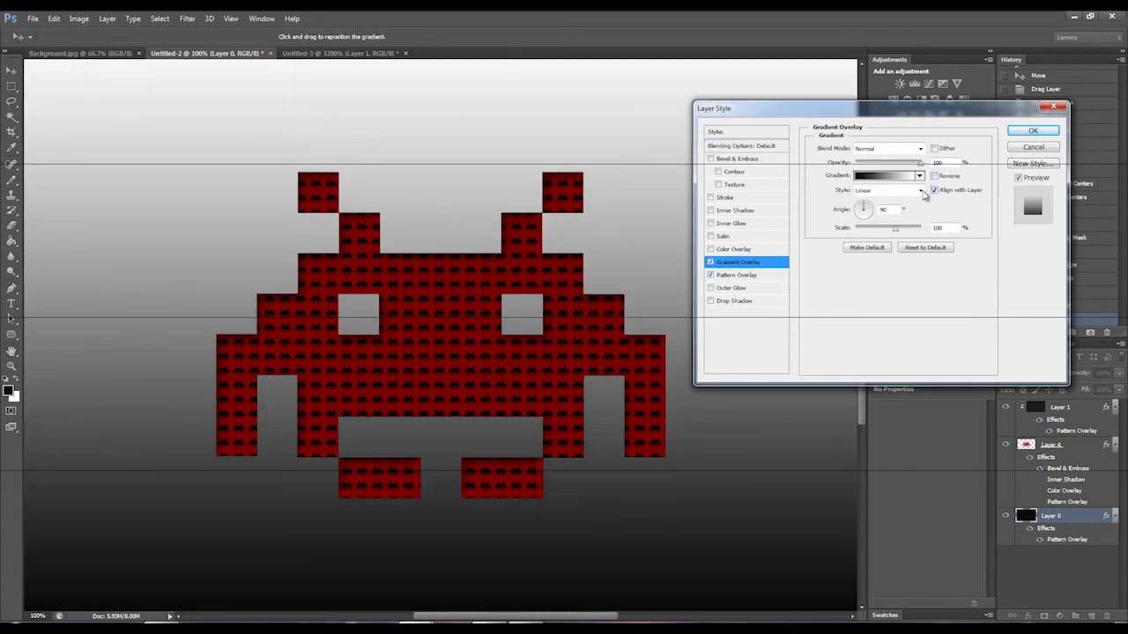
pyautogui.click(921, 191)
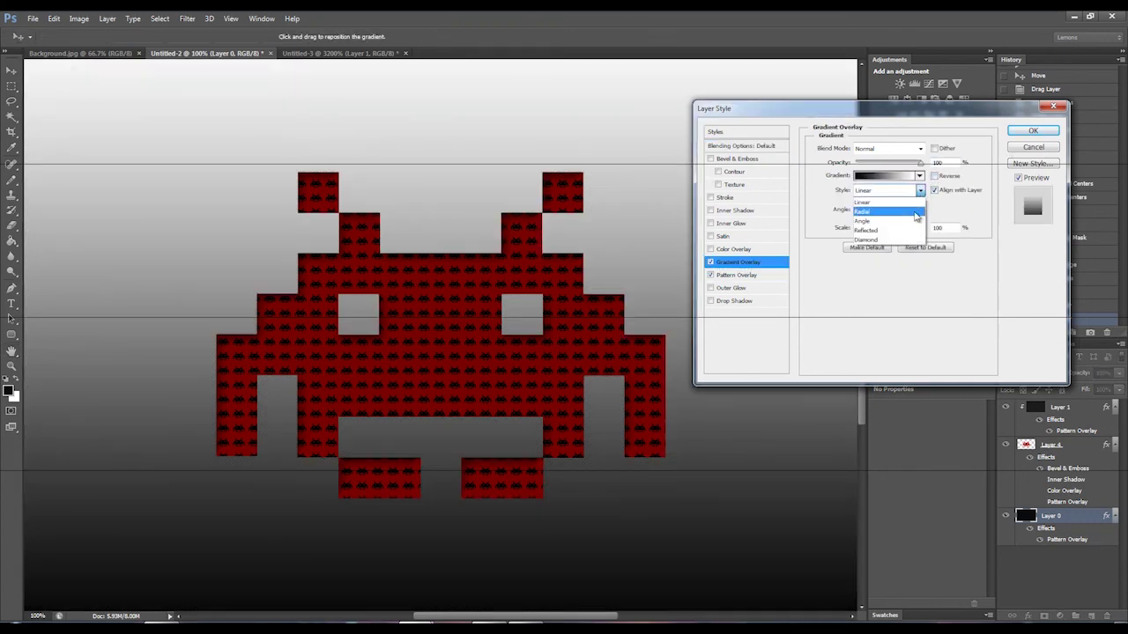
pyautogui.click(915, 213)
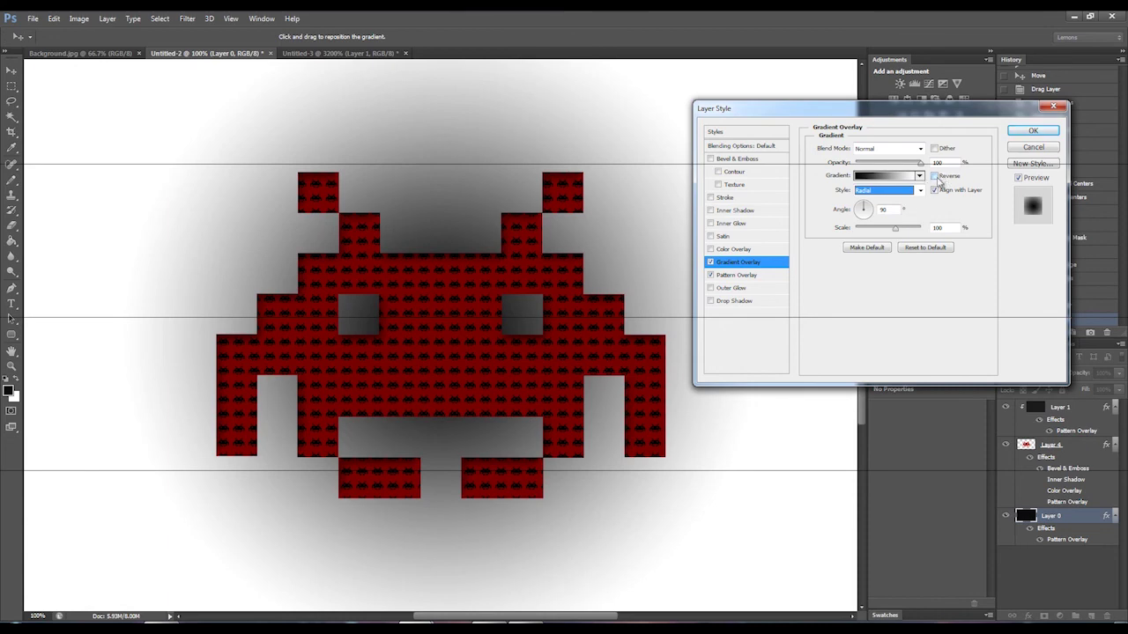
pyautogui.click(934, 177)
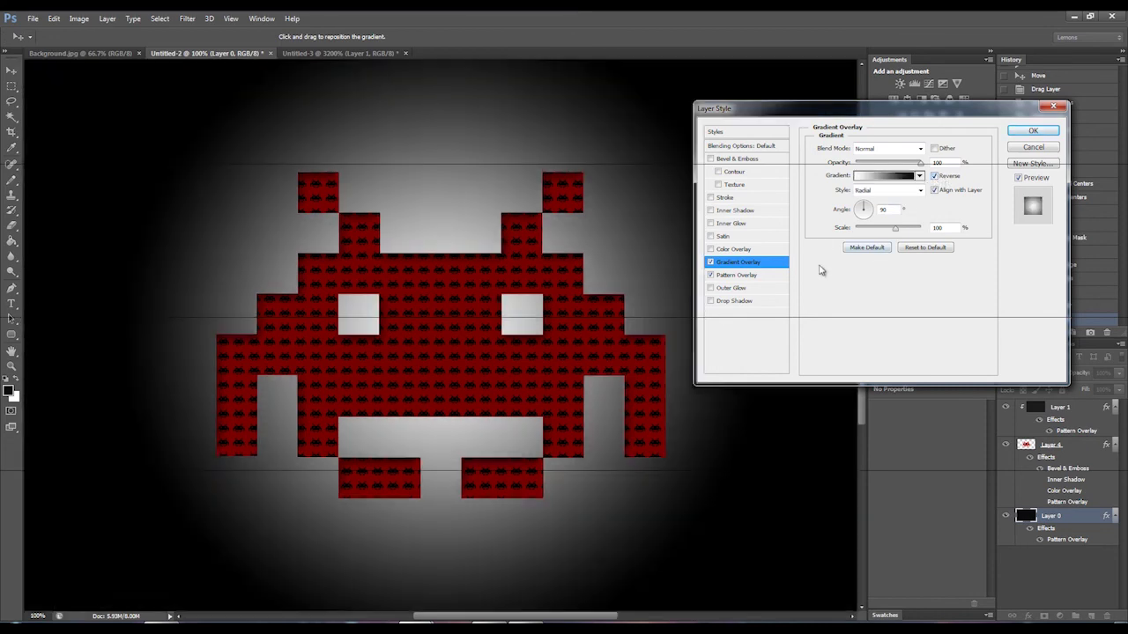
pyautogui.moveTo(897, 232)
pyautogui.mouseDown()
pyautogui.moveTo(873, 232)
pyautogui.moveTo(917, 233)
pyautogui.mouseUp()
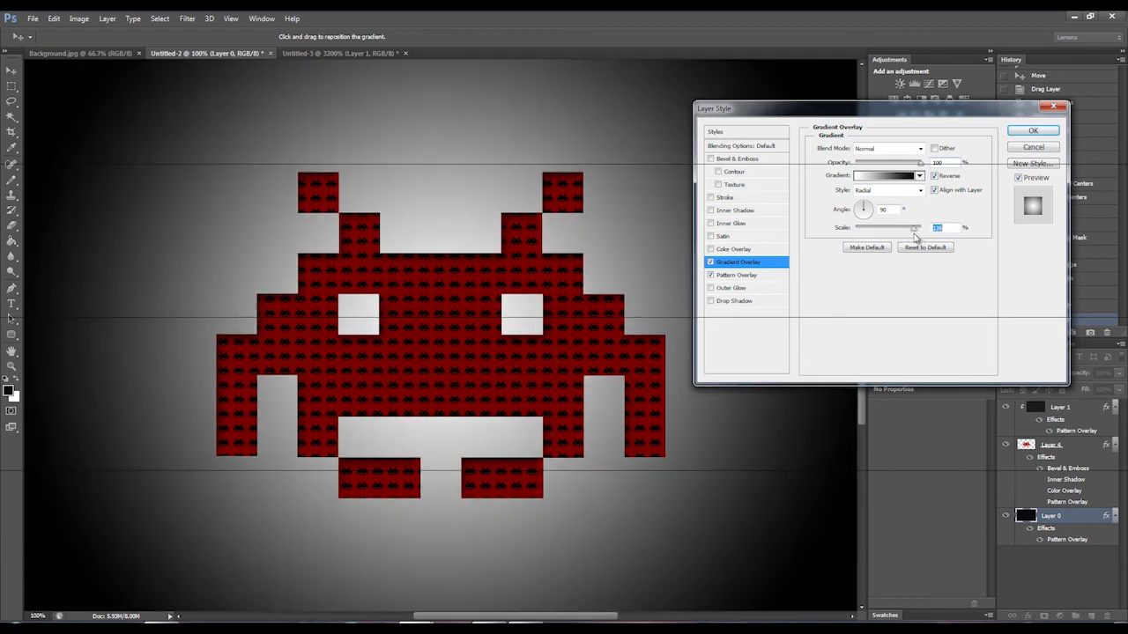
pyautogui.moveTo(920, 163); pyautogui.dragTo(859, 166)
pyautogui.click(1033, 130)
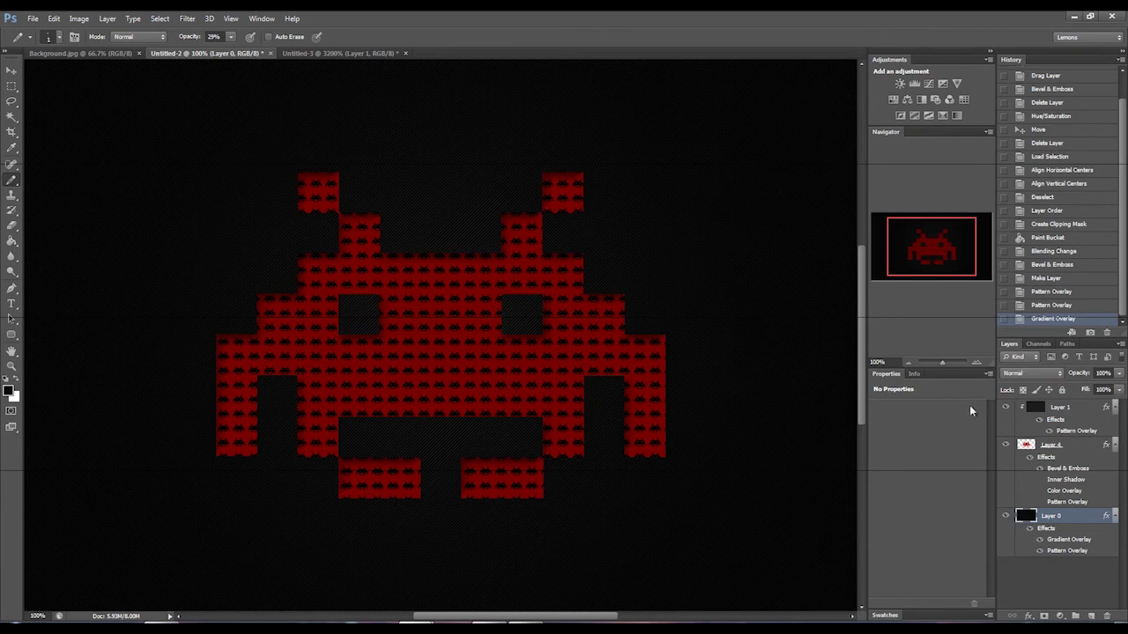
pyautogui.click(908, 362)
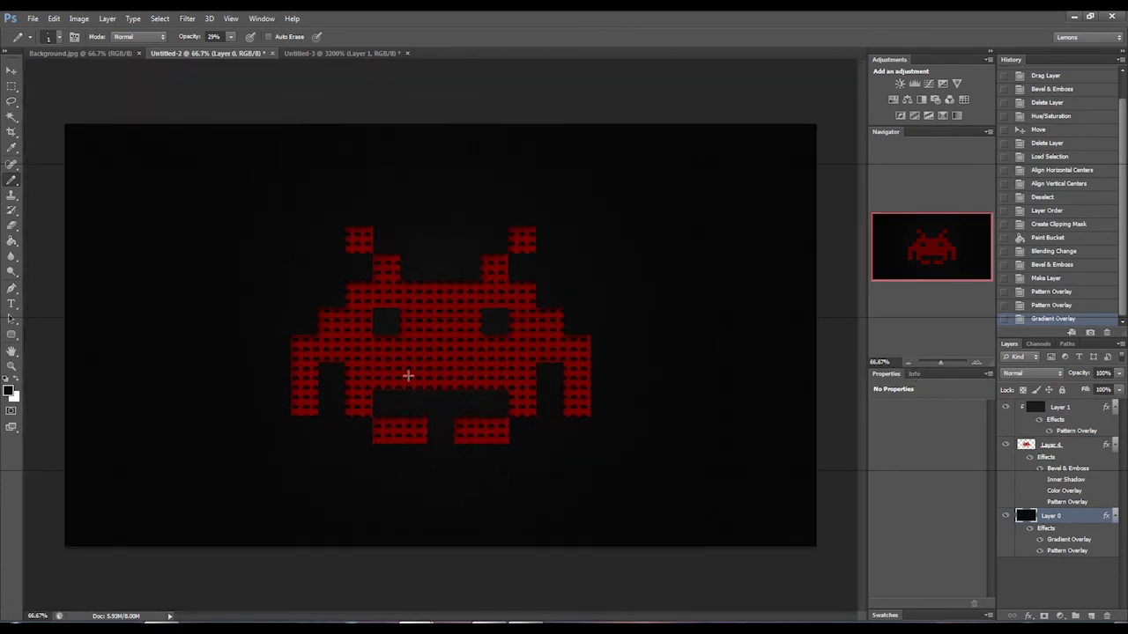
pyautogui.click(974, 363)
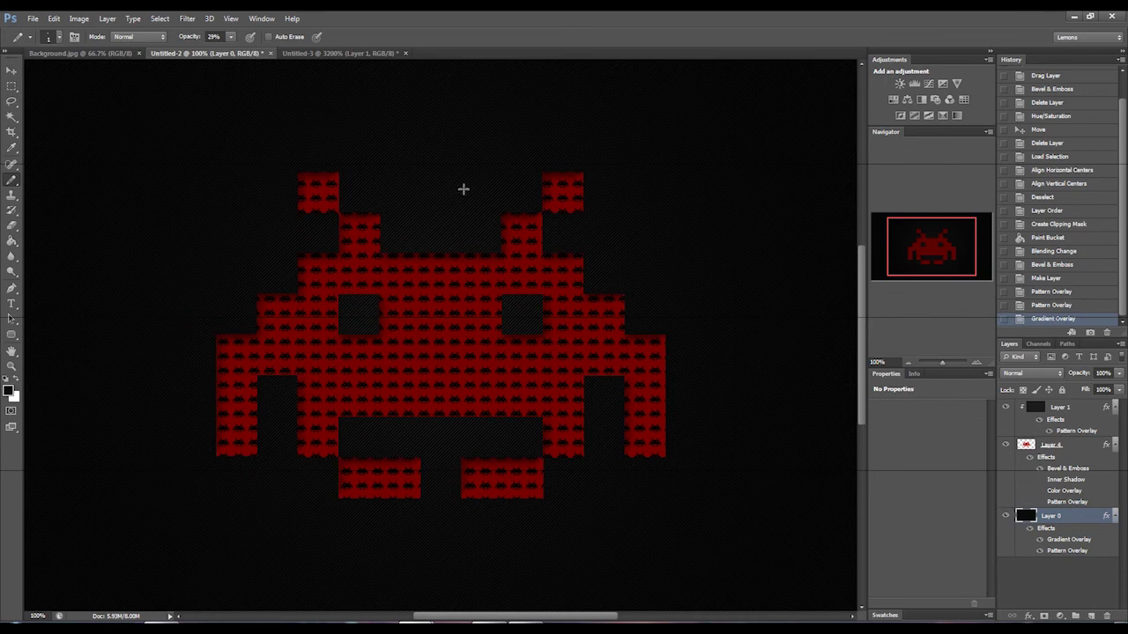
pyautogui.moveTo(949, 240); pyautogui.dragTo(959, 236)
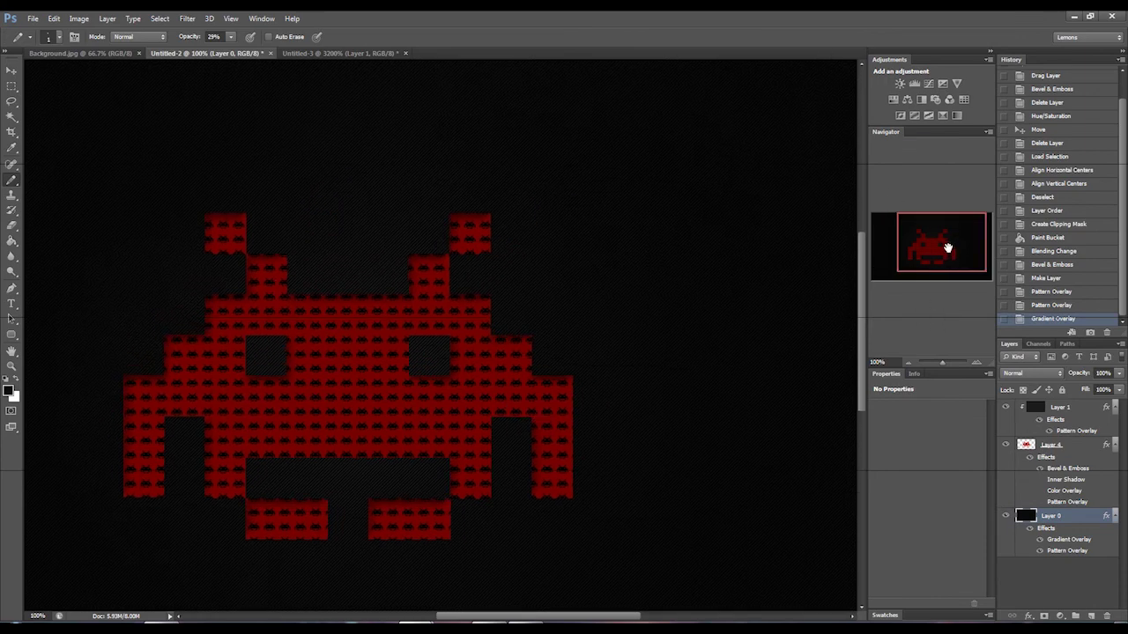
pyautogui.moveTo(948, 248)
pyautogui.mouseDown()
pyautogui.moveTo(905, 258)
pyautogui.moveTo(935, 253)
pyautogui.mouseUp()
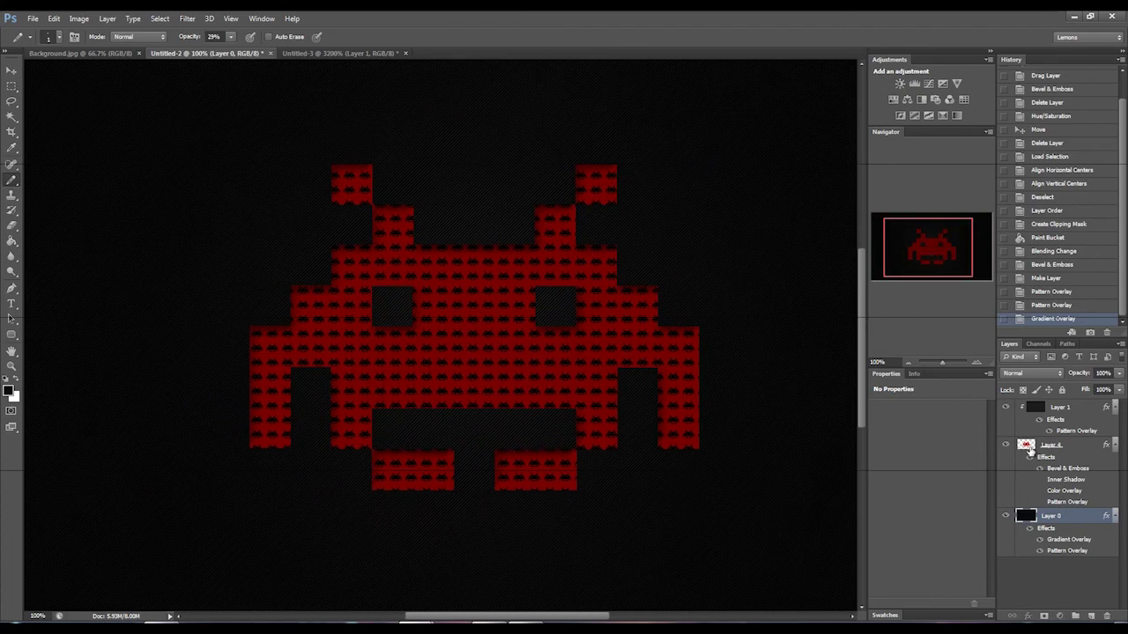
pyautogui.doubleClick(1024, 445)
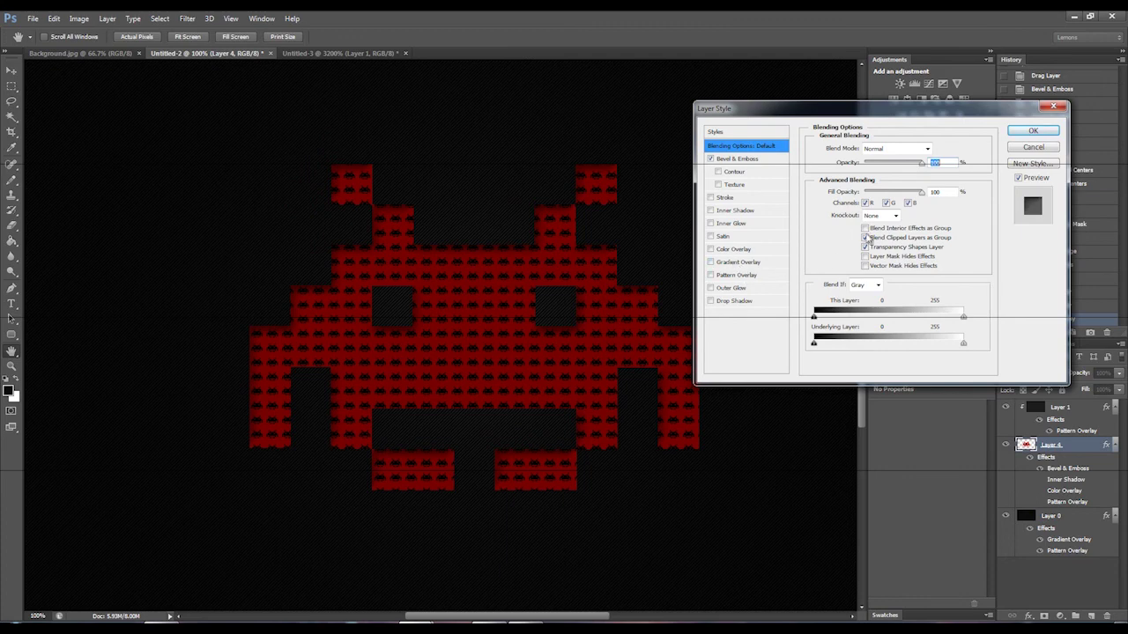
# - Add a #8aff00 green Color Overlay in Color Dodge mode at reduced opacity to Layer 4
pyautogui.click(710, 249)
pyautogui.click(733, 249)
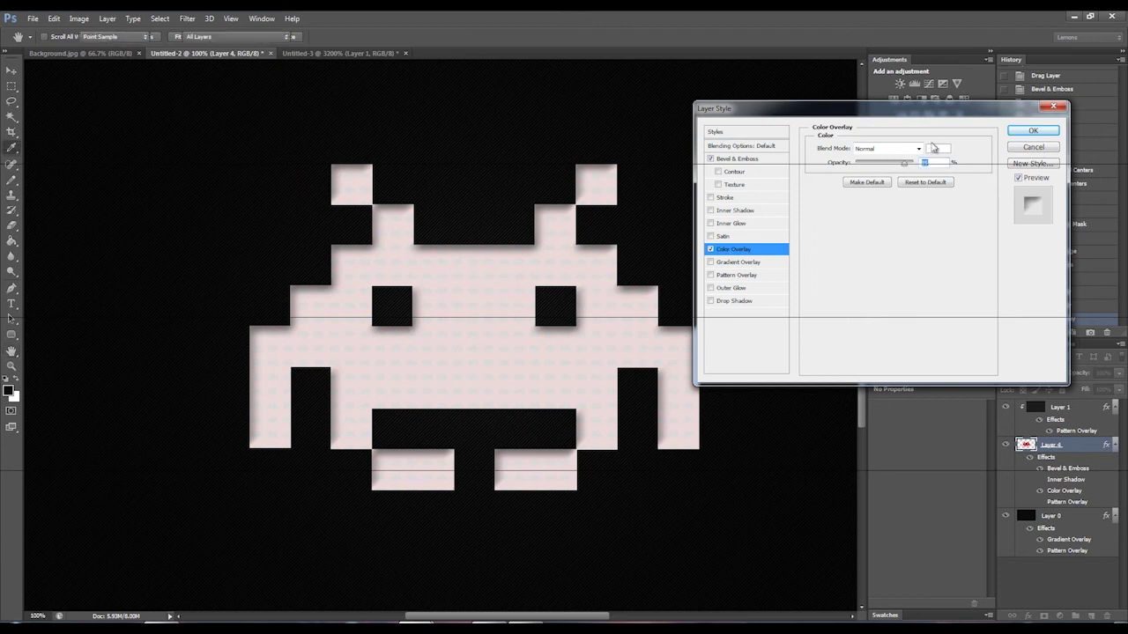
pyautogui.click(934, 148)
pyautogui.click(772, 244)
pyautogui.moveTo(732, 220); pyautogui.dragTo(769, 129)
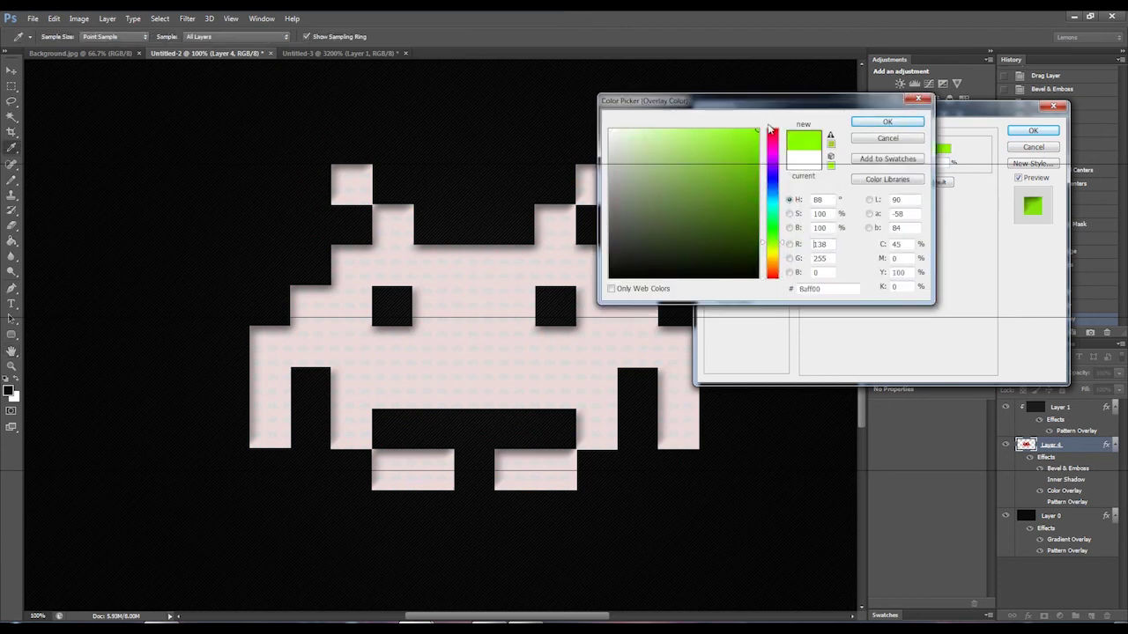
pyautogui.click(888, 121)
pyautogui.moveTo(913, 168); pyautogui.dragTo(882, 167)
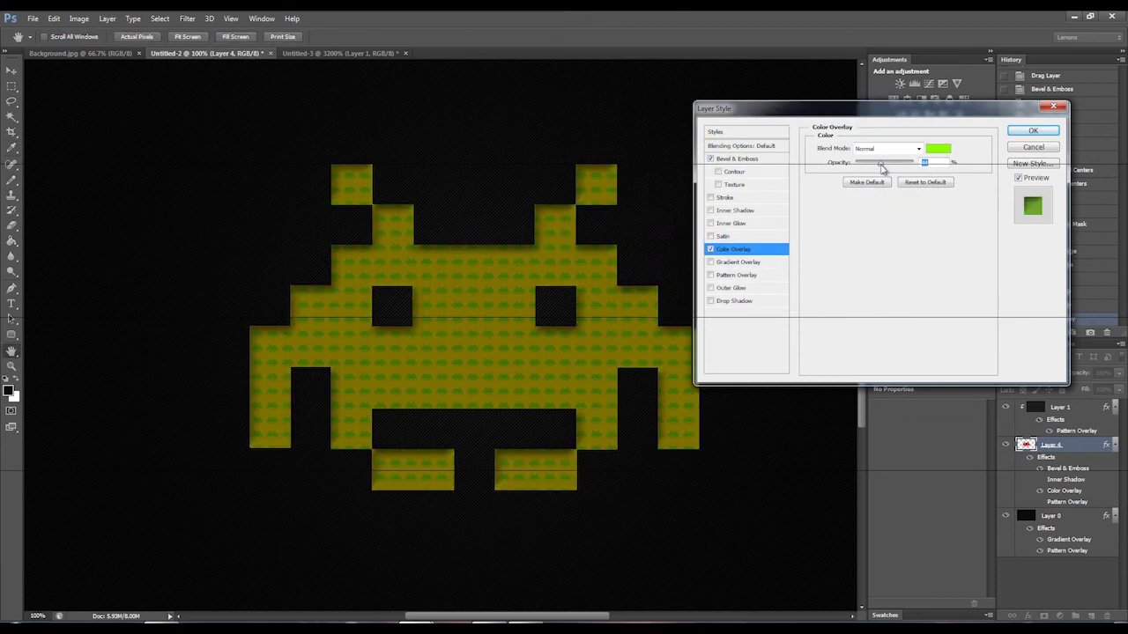
pyautogui.click(888, 148)
pyautogui.click(890, 154)
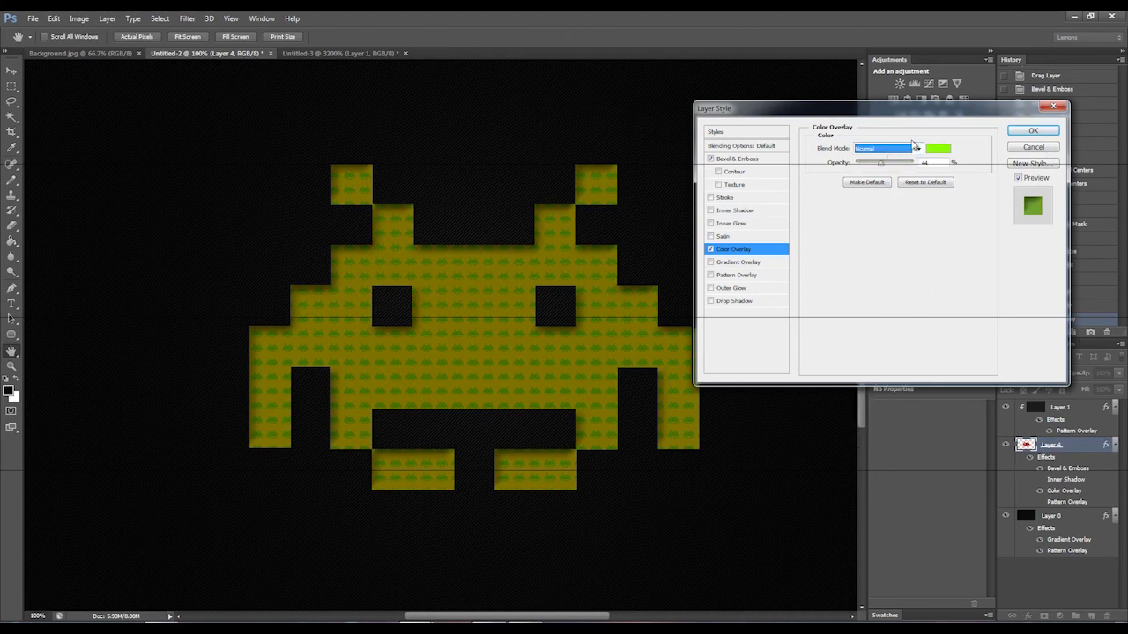
pyautogui.scroll(-9, 912, 146)
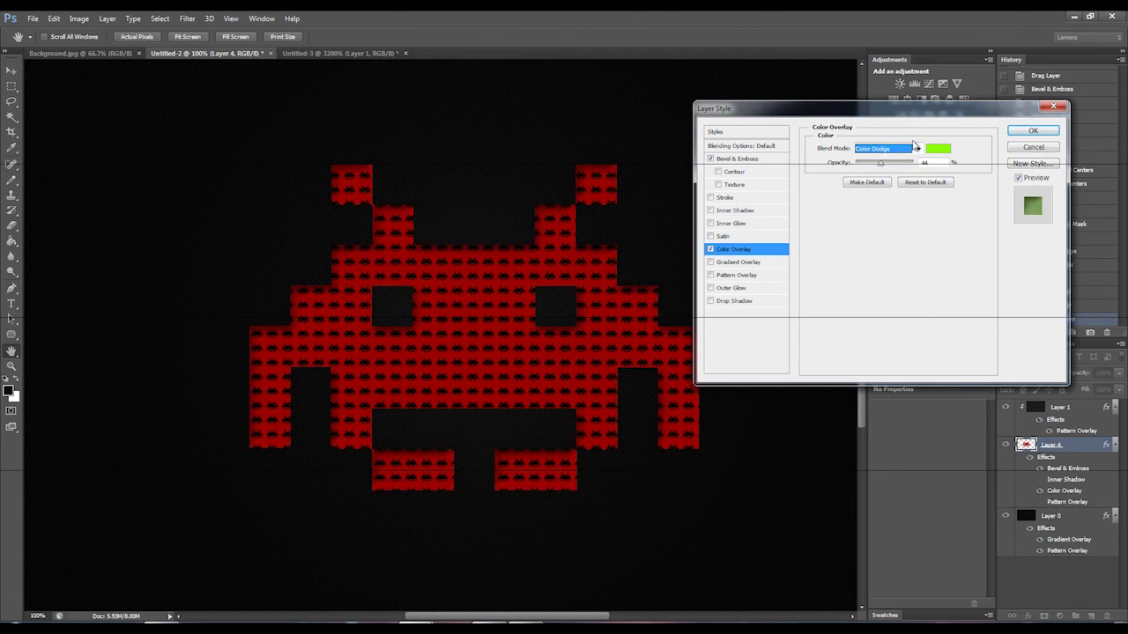
pyautogui.click(1032, 130)
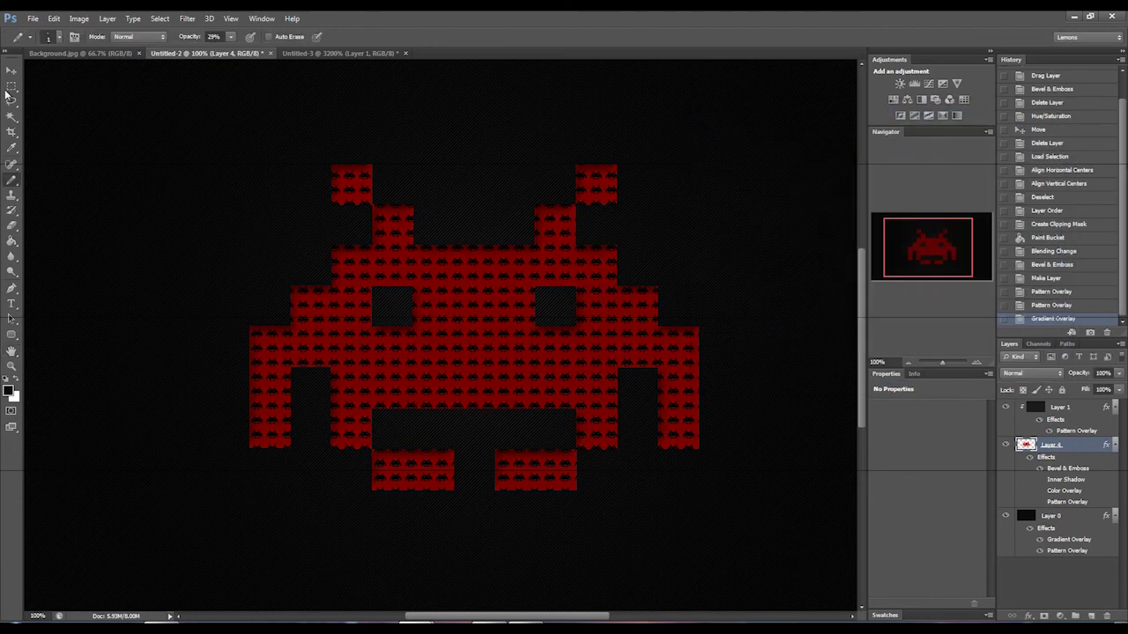
pyautogui.click(80, 18)
pyautogui.moveTo(144, 50)
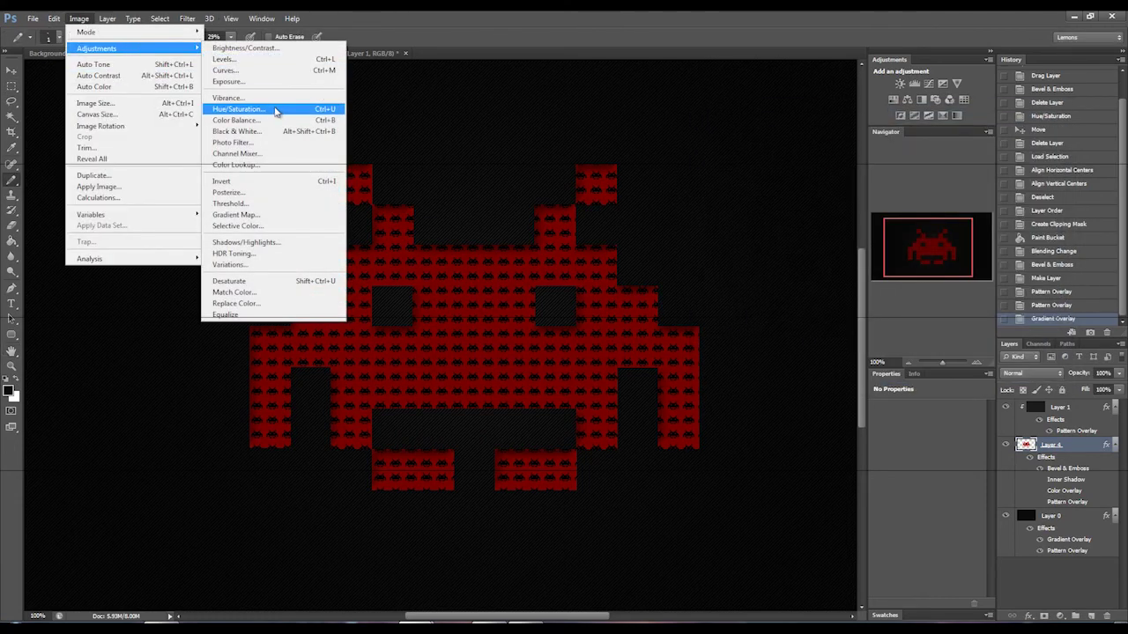
pyautogui.click(276, 109)
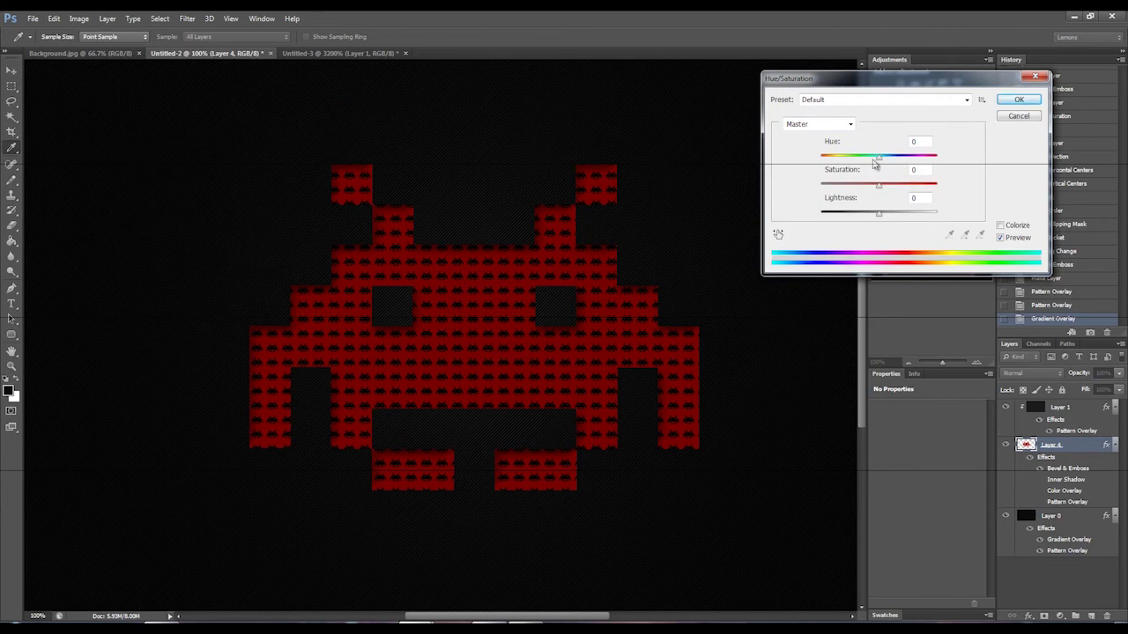
pyautogui.moveTo(876, 159); pyautogui.dragTo(820, 157)
pyautogui.press('Return')
pyautogui.click(909, 363)
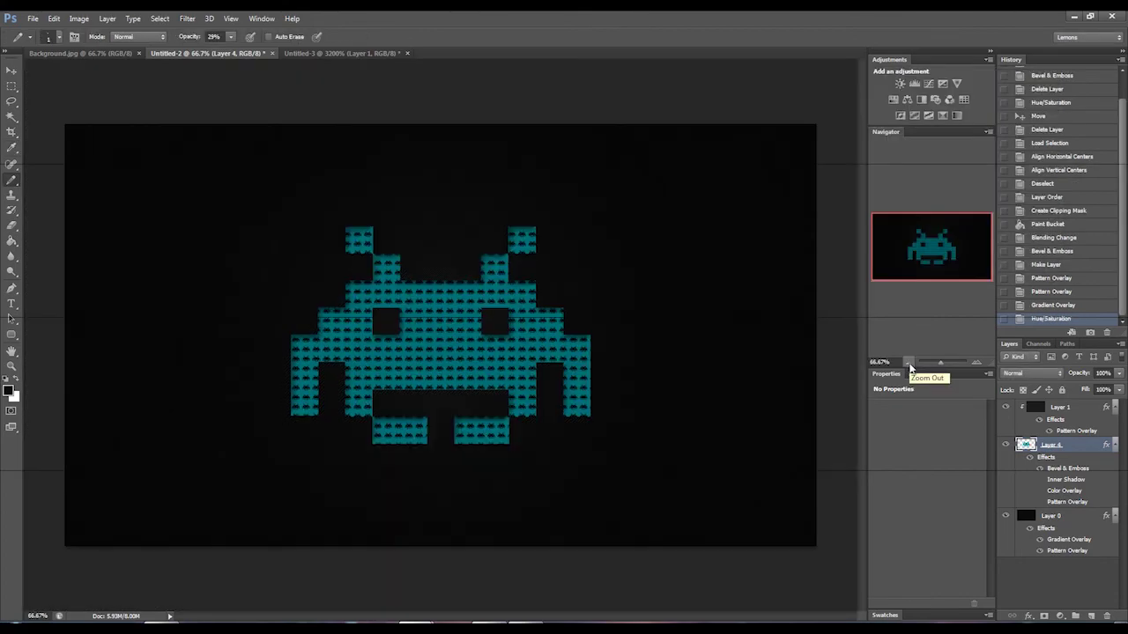
pyautogui.hotkey('ctrl', 'a')
pyautogui.click(1044, 279)
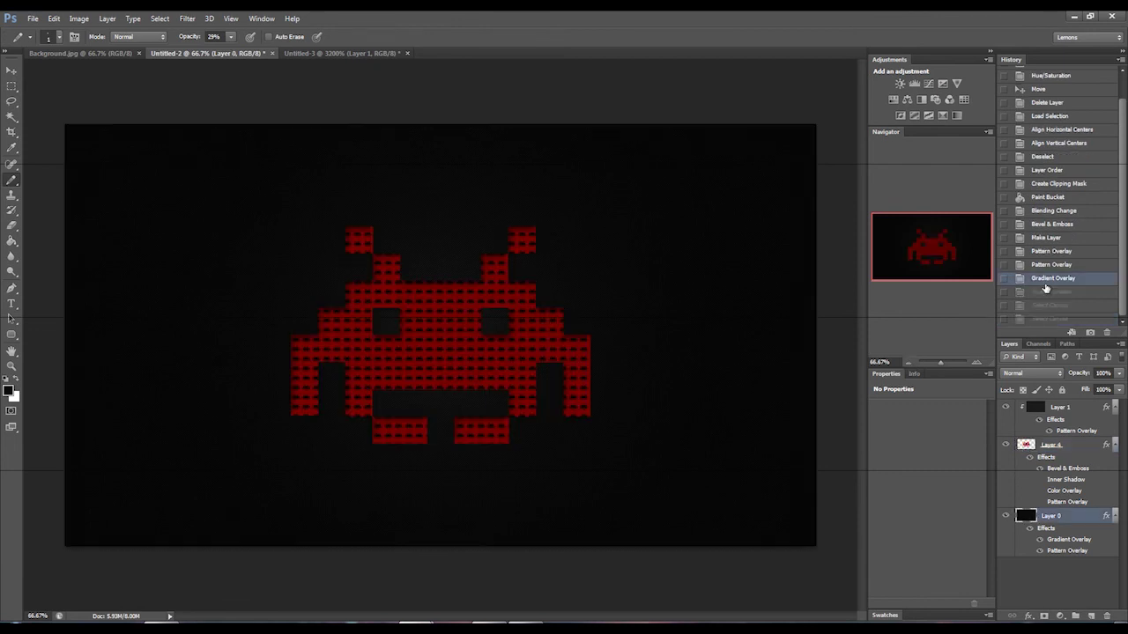